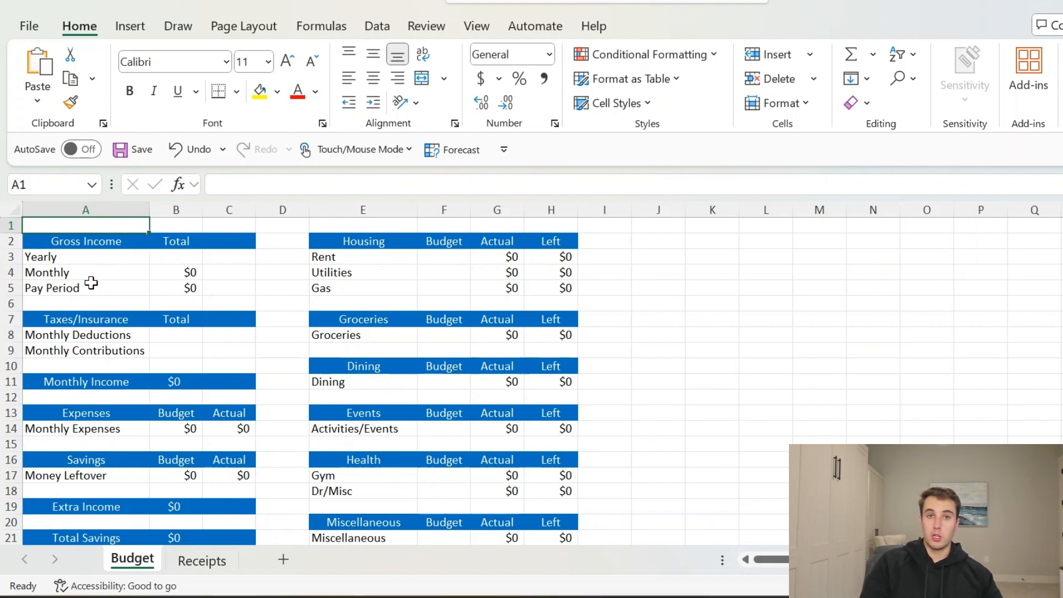
Enter 60,000 as the yearly gross income total in B3.
click(186, 256)
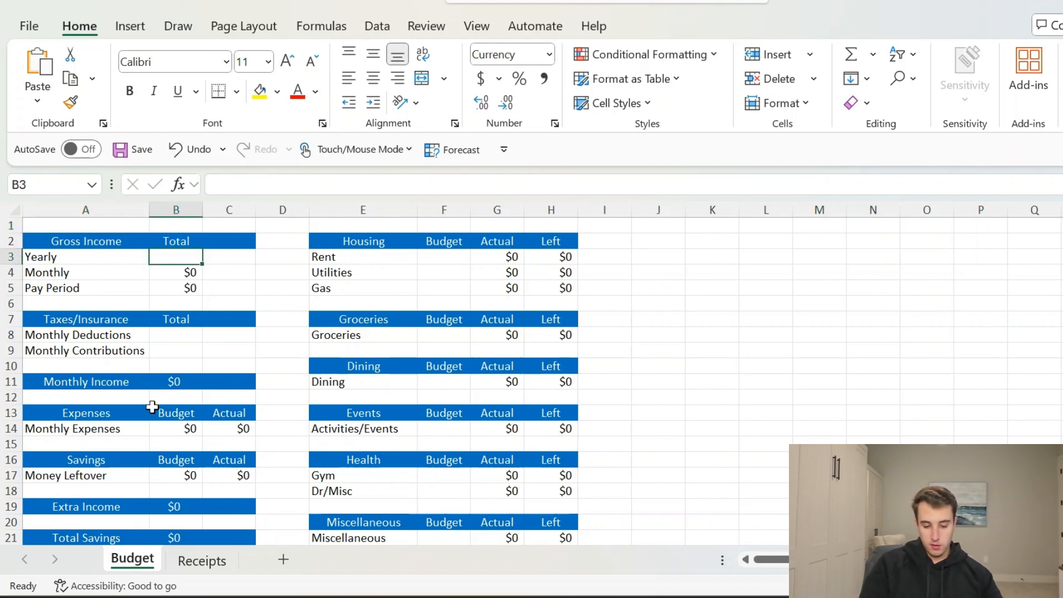
text(60,000)
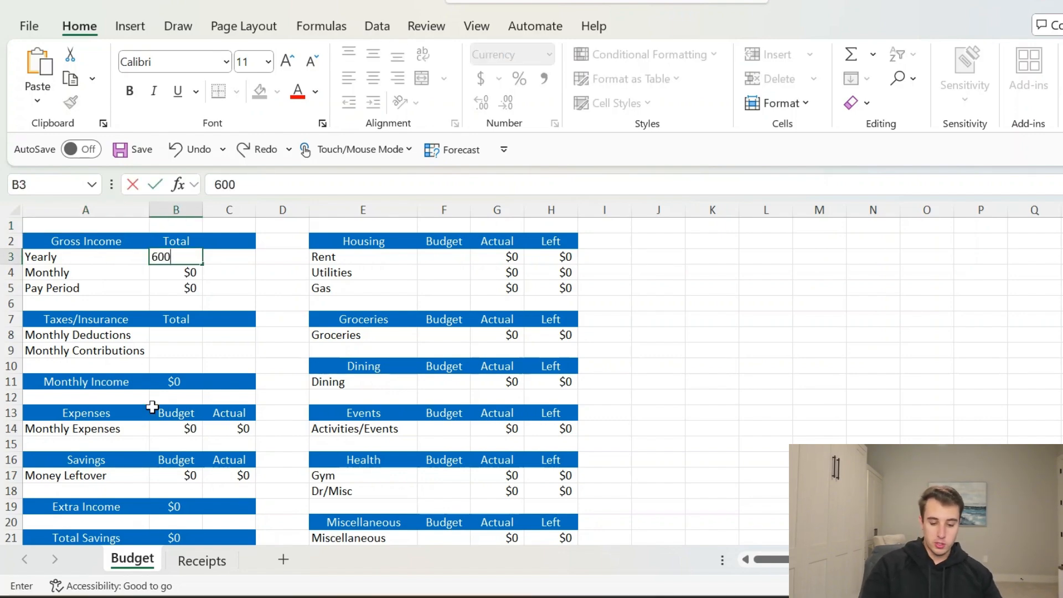
key(Return)
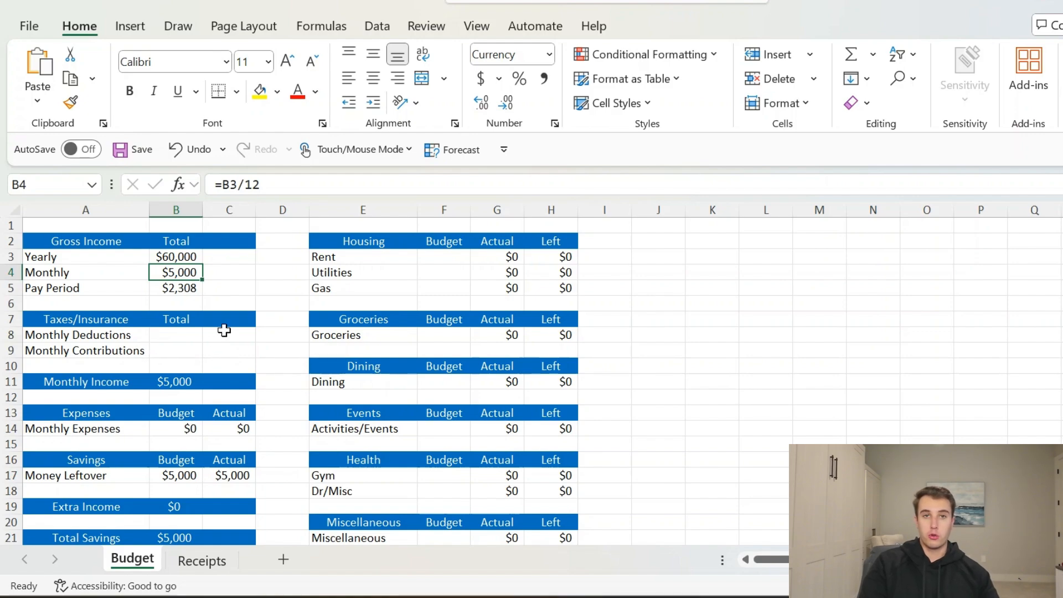
Calculate the Monthly Deductions total in B8 with the formula =(500*26)/12.
click(171, 334)
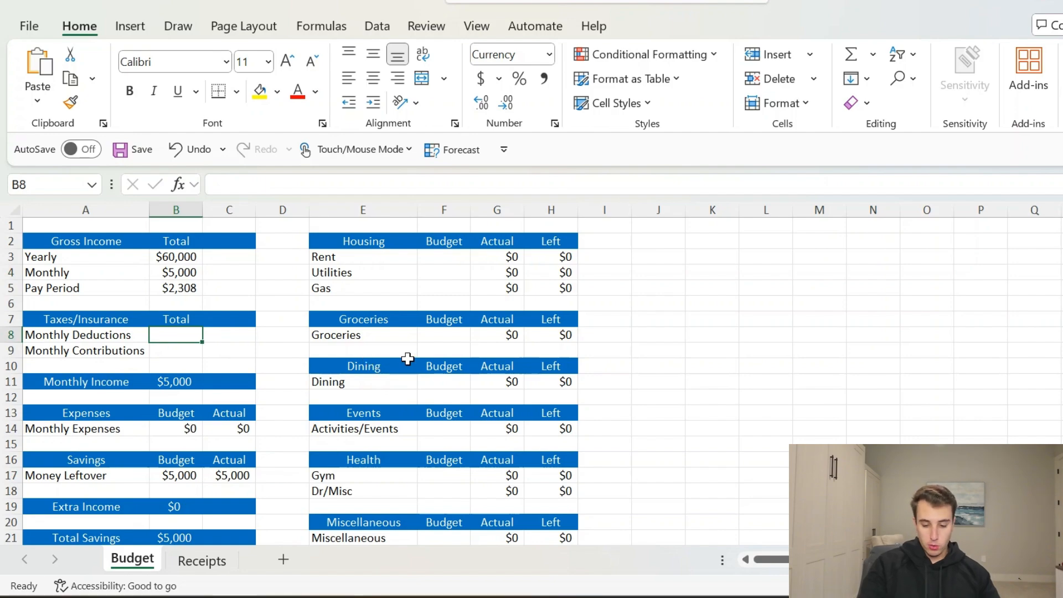
text(=)
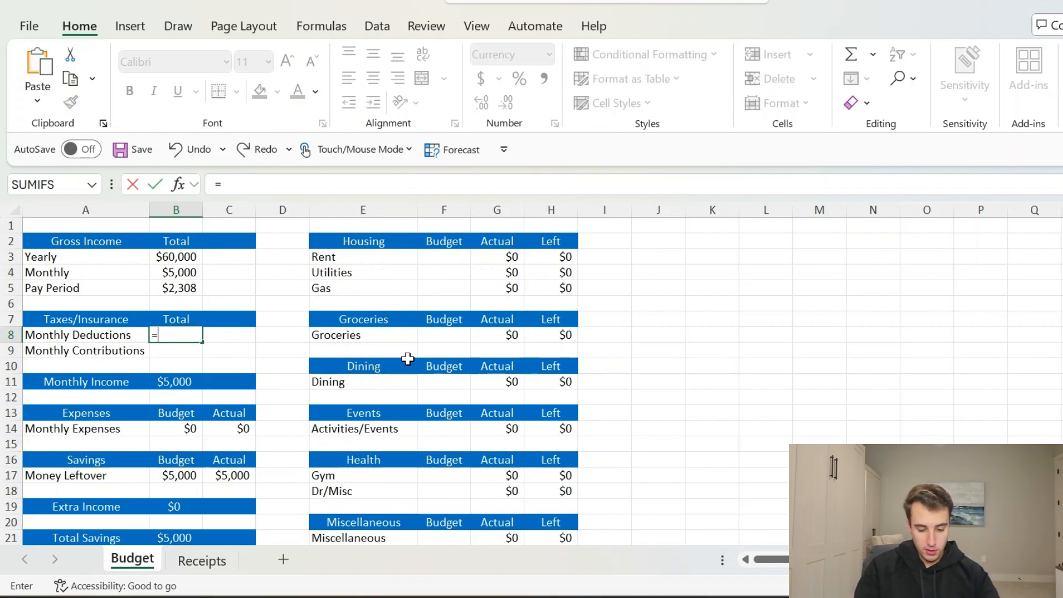
text(500)
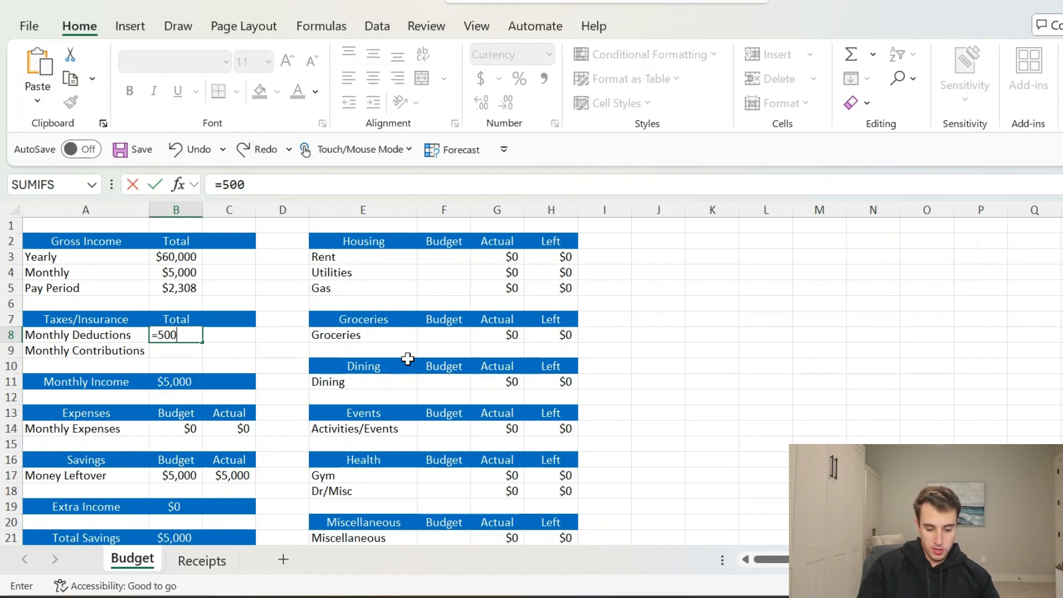
text(*26)
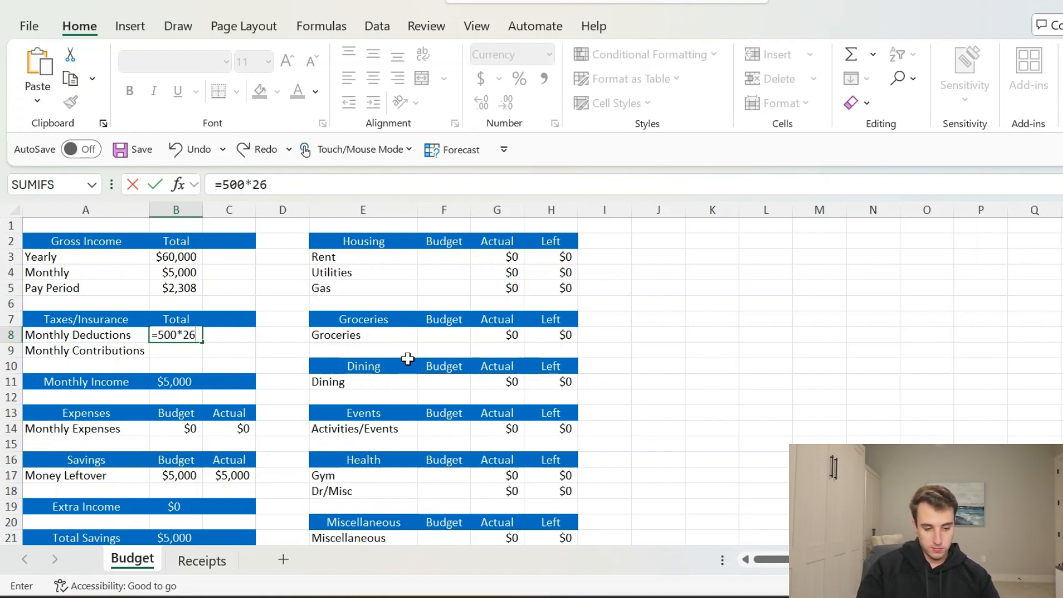
click(177, 336)
text(()
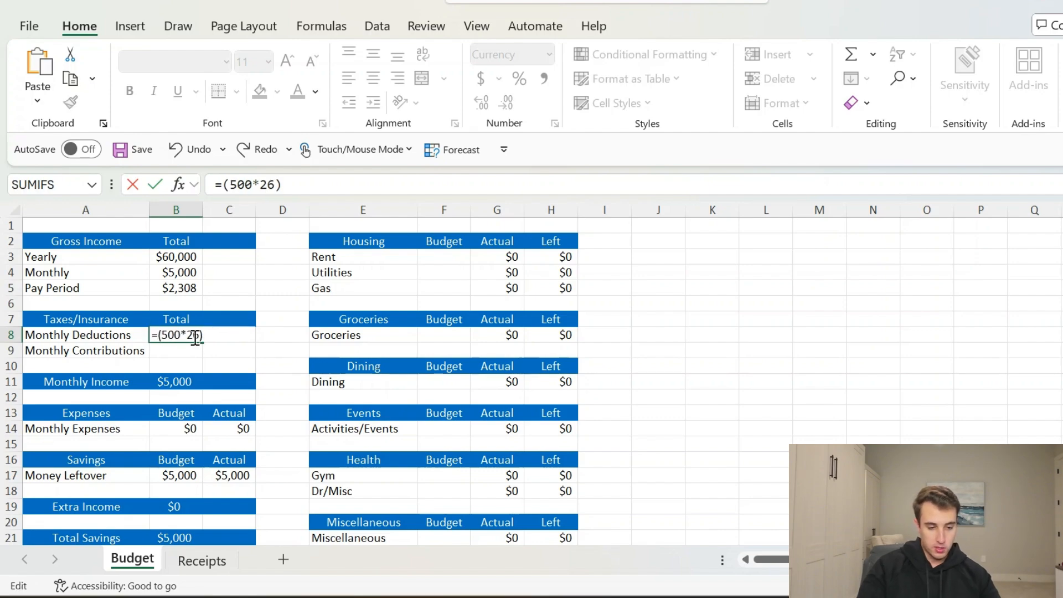
click(213, 339)
text(/12)
key(Return)
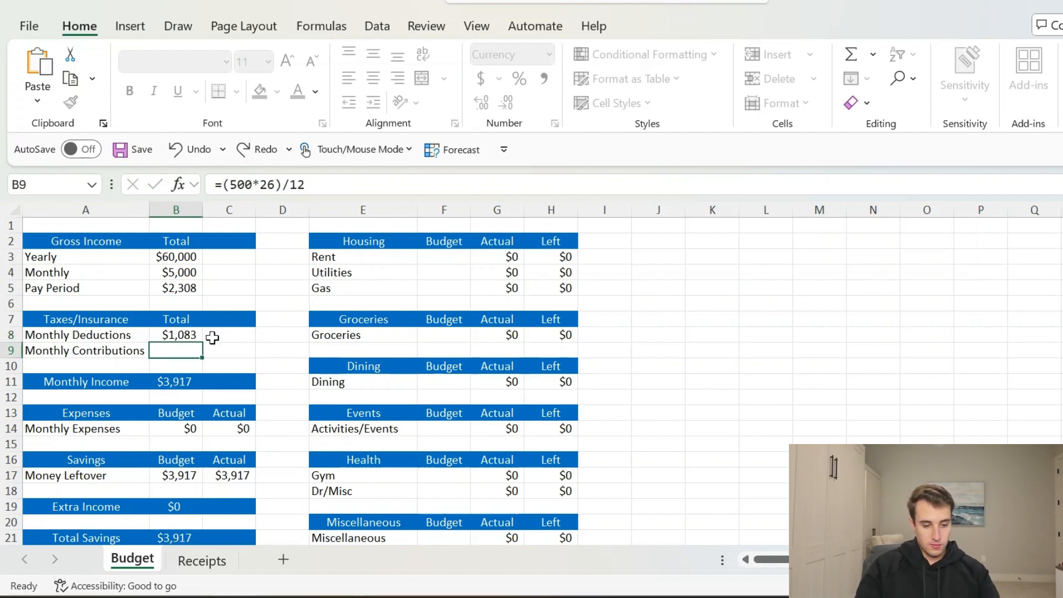
Copy the Monthly Deductions formula into the Monthly Contributions total in B9.
text(=)
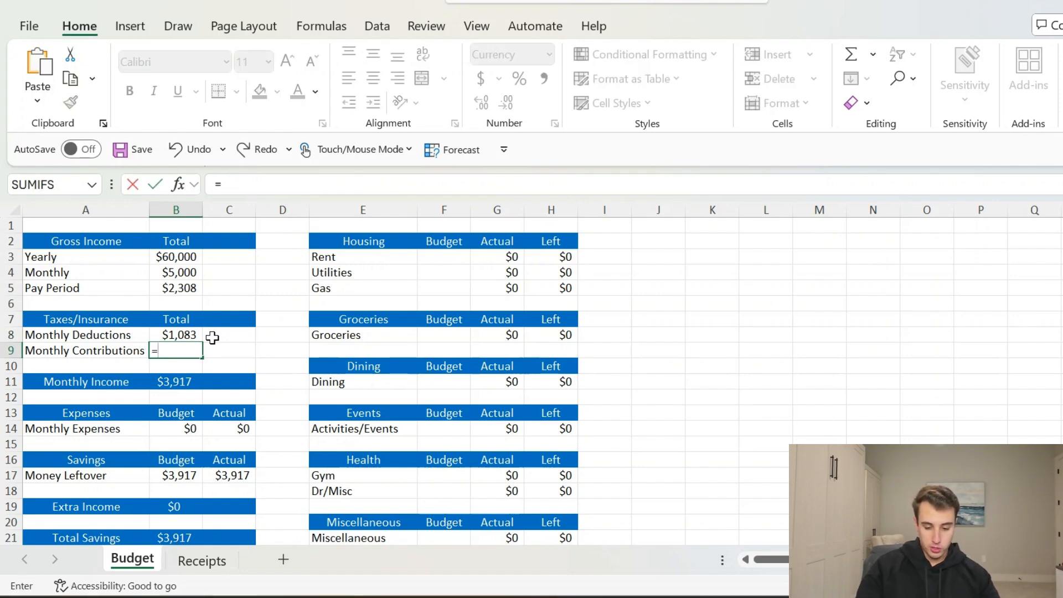
key(Escape)
key(Up)
key(ctrl+c)
key(Down)
key(ctrl+v)
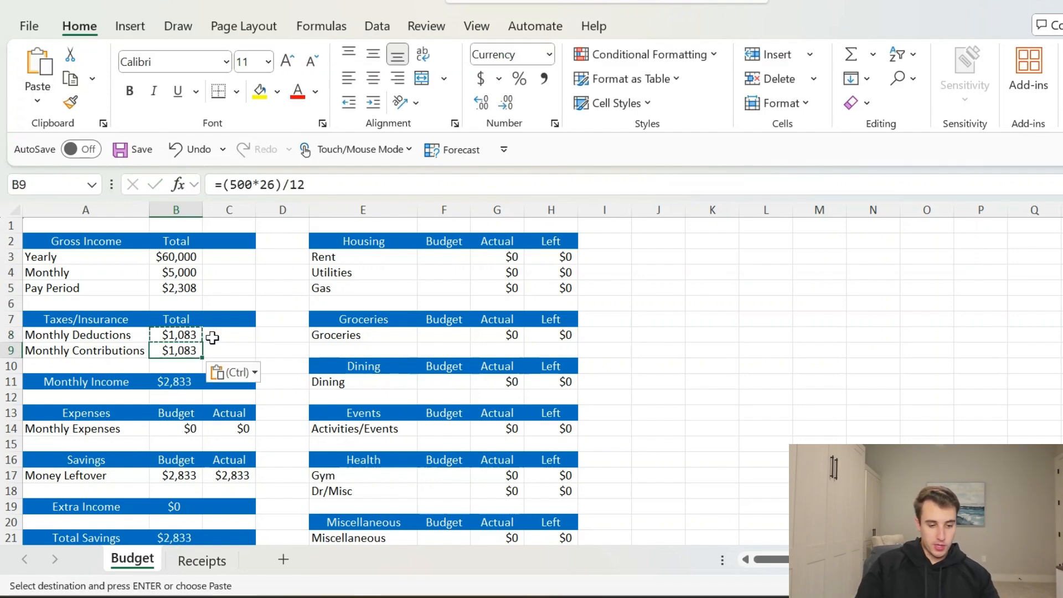
Examine the formulas behind Monthly Income, the deductions and contributions, and the budgeted Monthly Expenses.
key(Down)
key(Down)
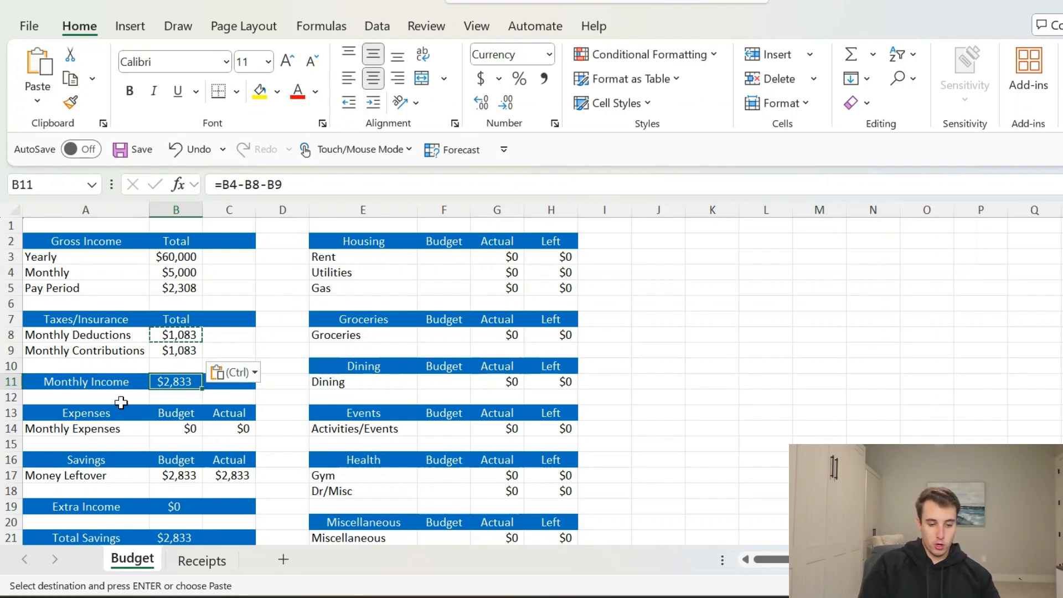
key(Up)
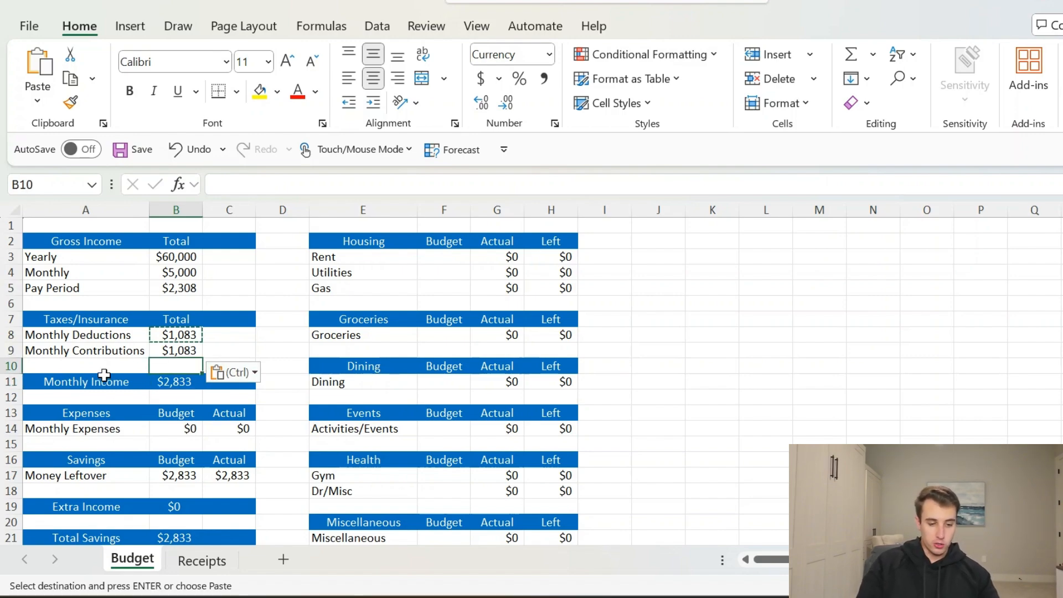
key(Up)
key(Up)
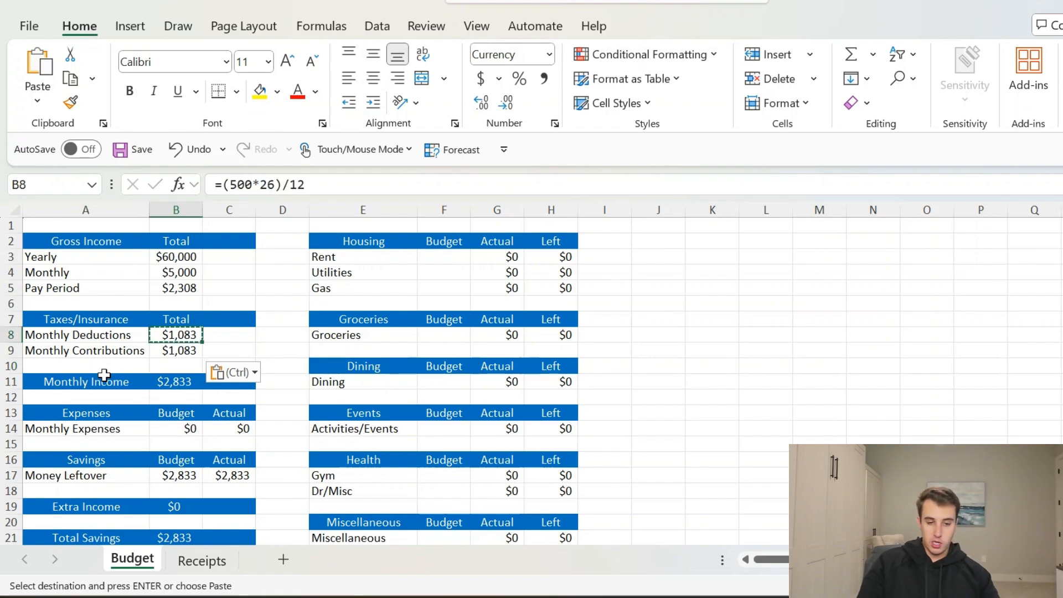
key(Down)
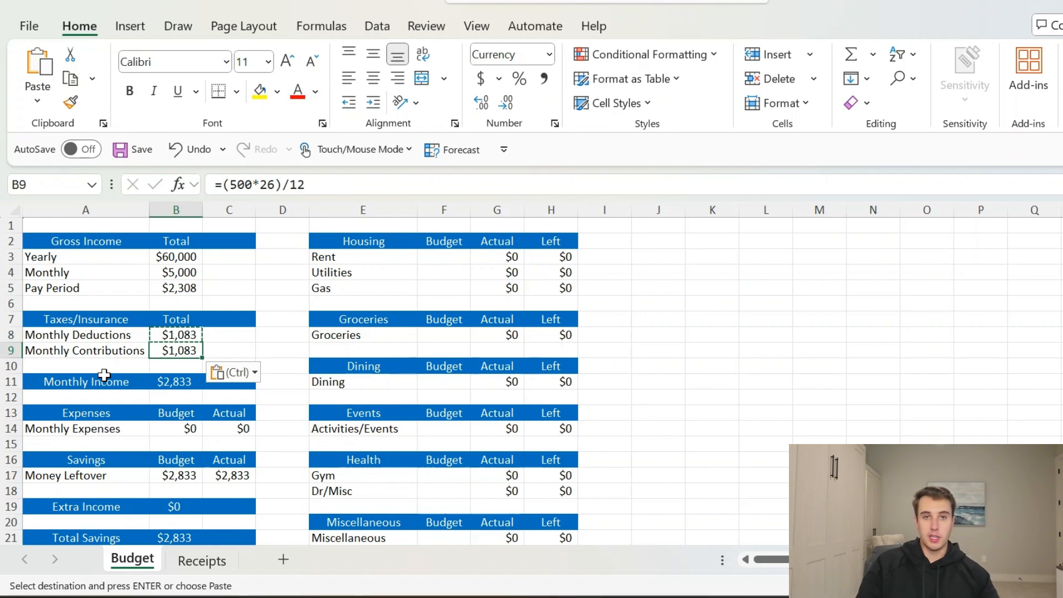
key(Down)
key(Down)
key(Down)
key(Down)
key(Down)
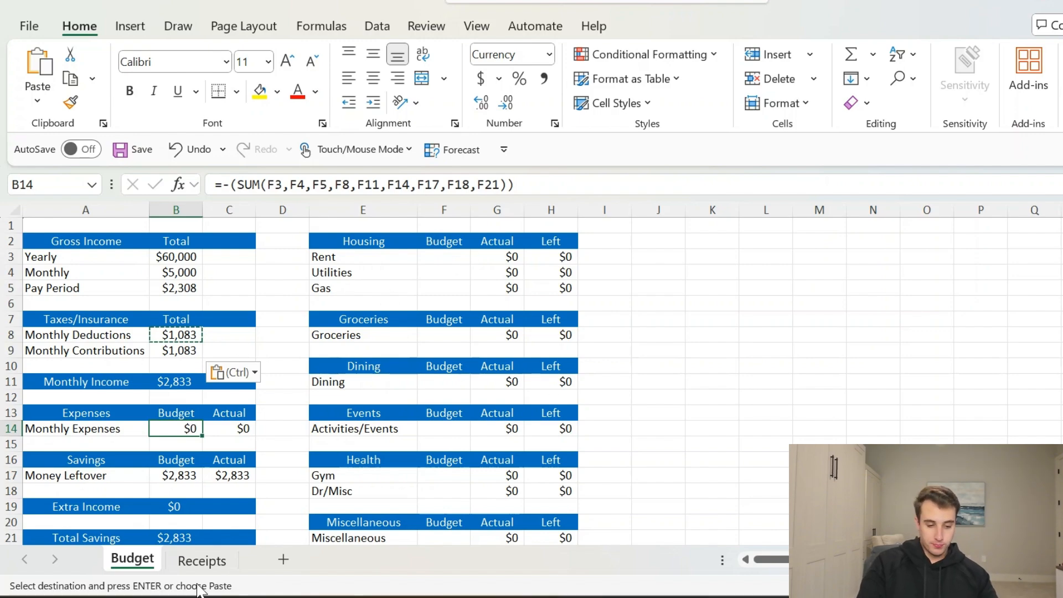
On the Receipts sheet, enter the Housing costs: Rent 1200, Insurance 100, Phone 50, Utilities 100 and Wifi 50.
click(202, 561)
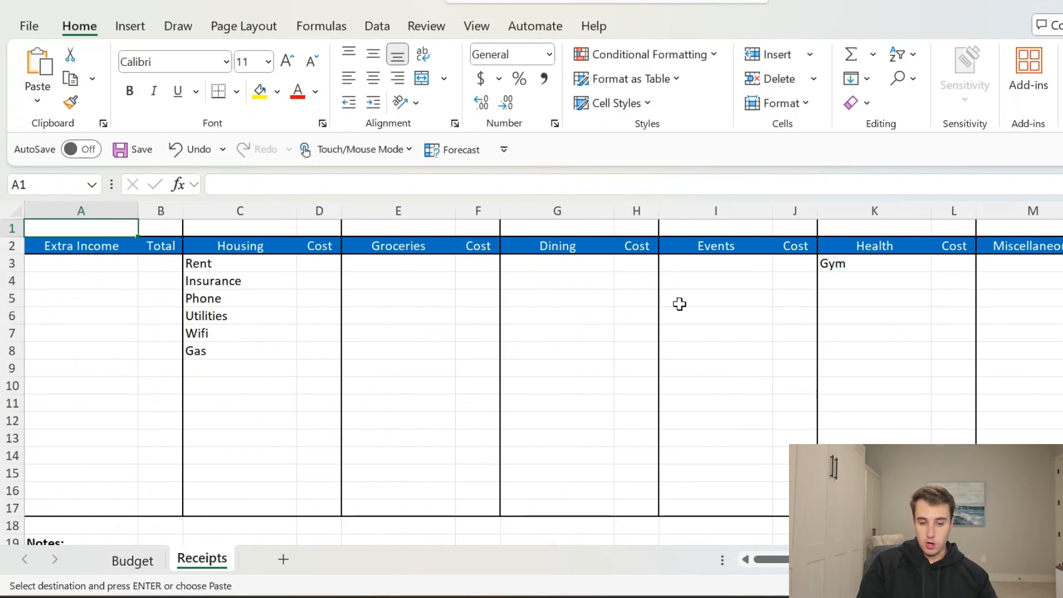
click(317, 264)
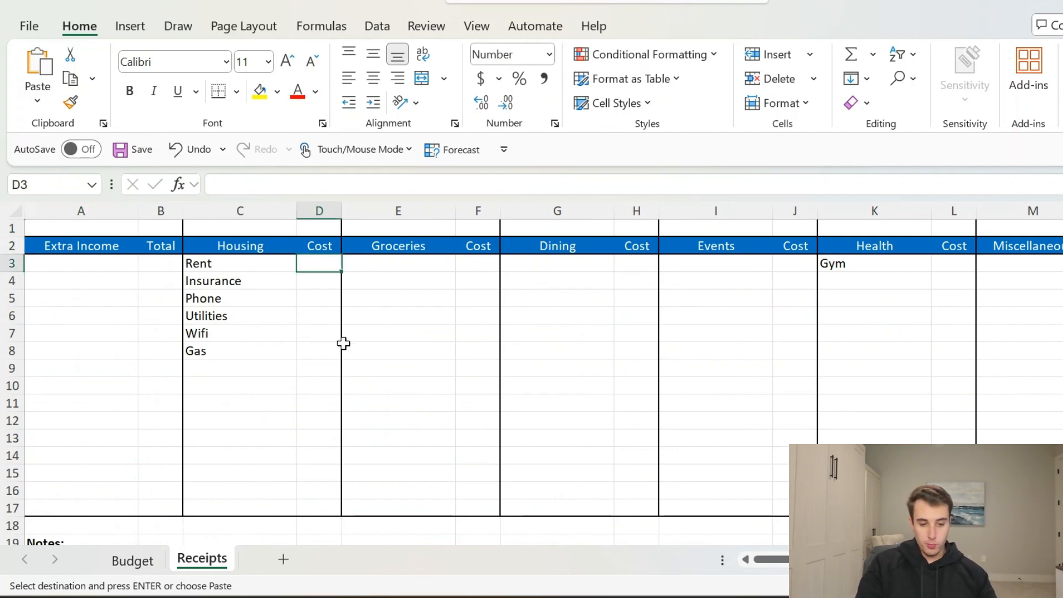
text(1200)
key(Return)
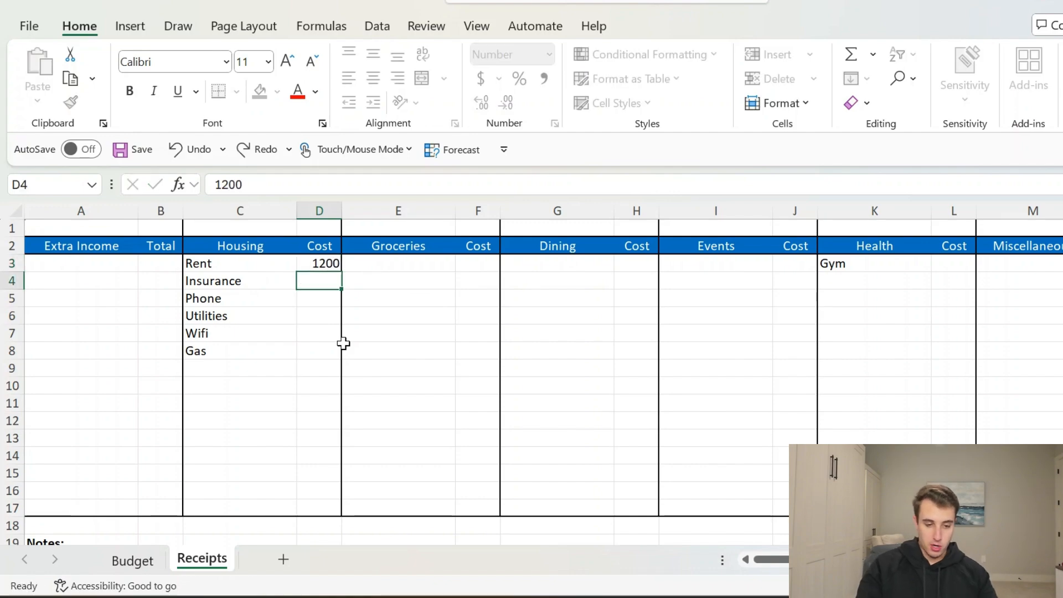
text(100)
key(Return)
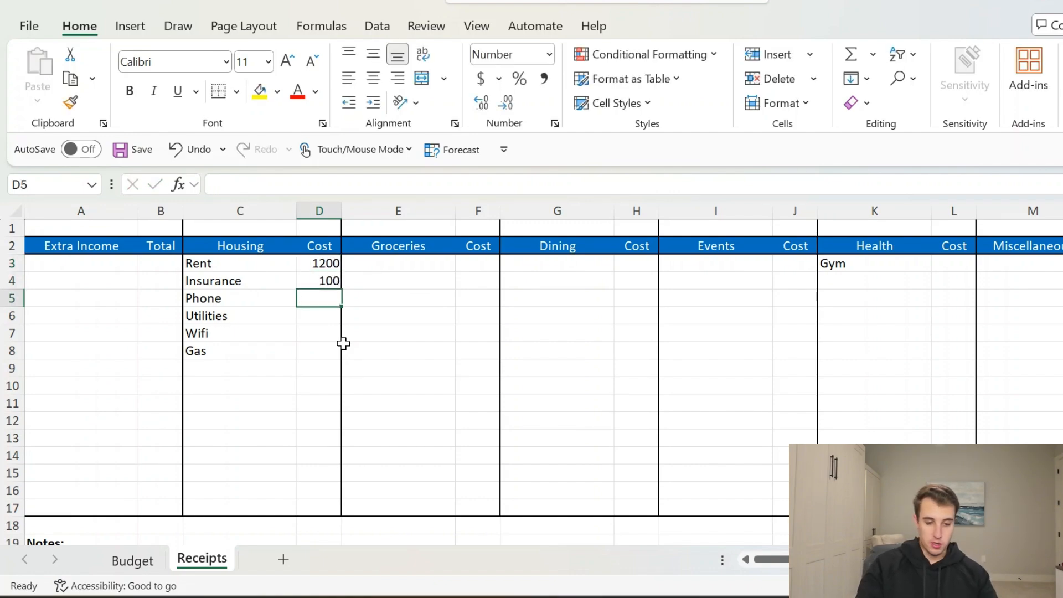
text(50)
key(Return)
text(100)
key(Return)
text(50)
key(Return)
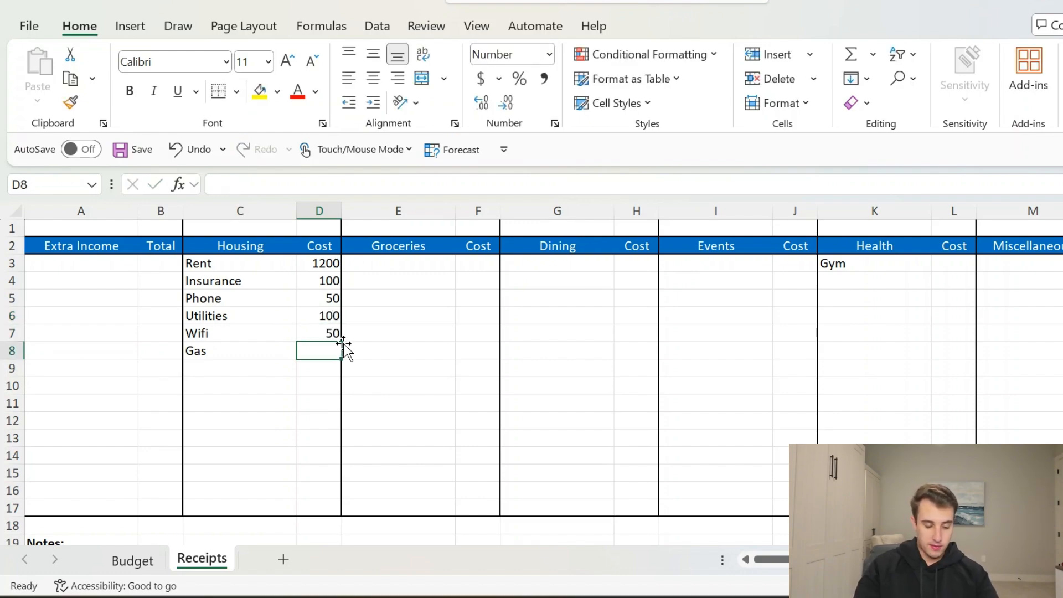
Highlight the Gas entry and the blank Housing rows beneath it through row 17, ending back on the Gas cell.
key(Left)
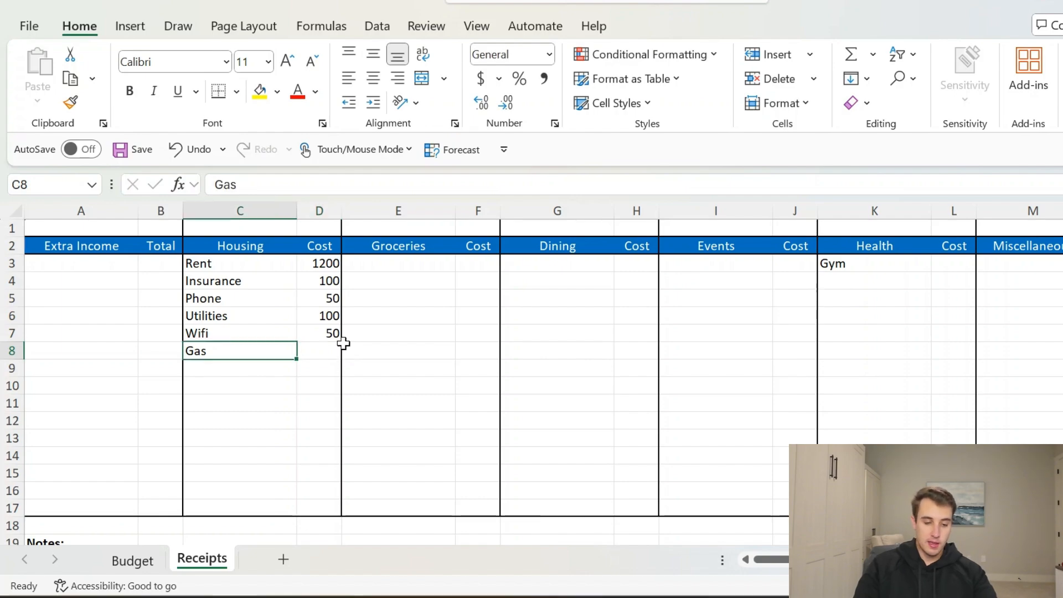
key(shift+Down)
key(shift+Down)
key(shift+Down)
key(shift+Down)
key(shift+Down)
key(shift+Down)
key(shift+Down)
key(shift+Down)
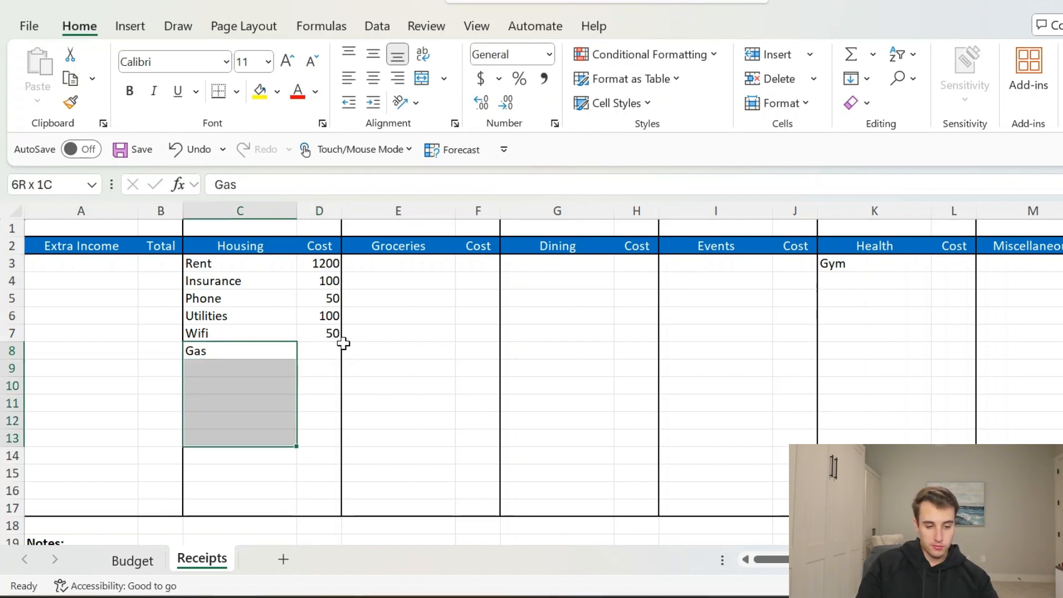
key(shift+Down)
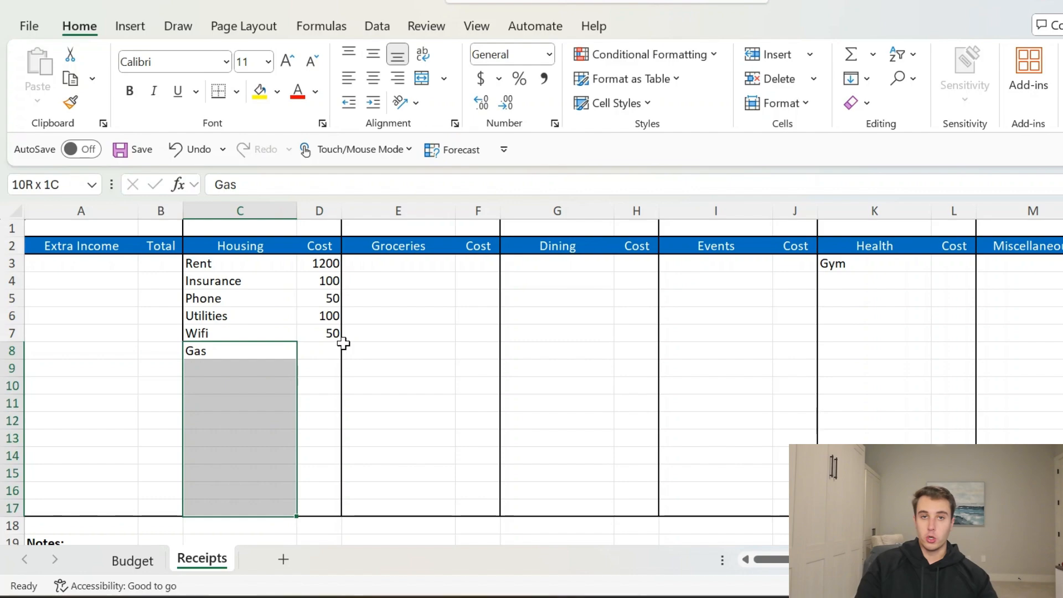
key(Up)
key(Down)
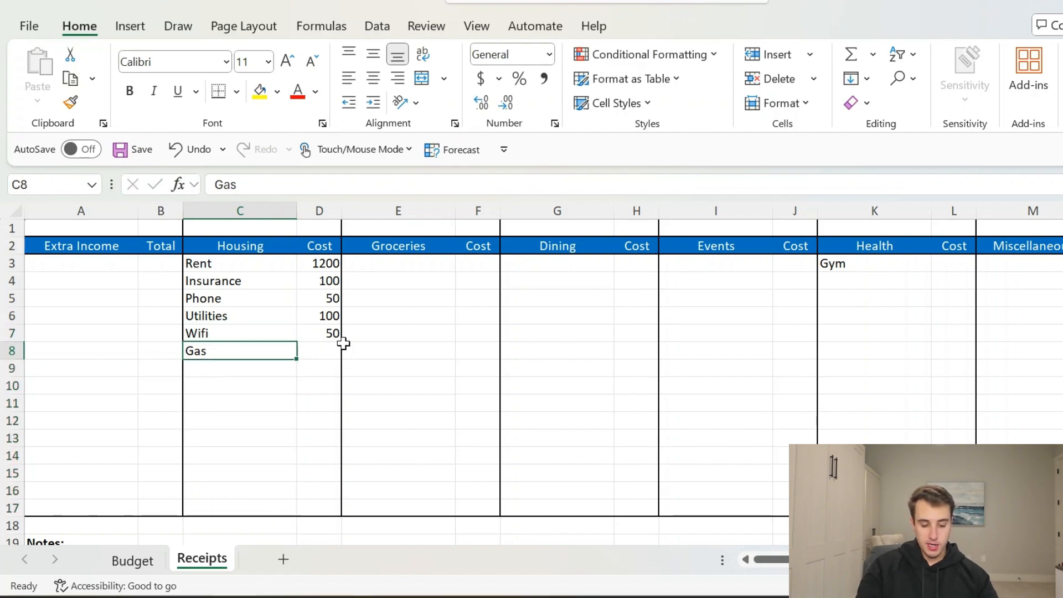
Relabel the Gas receipt as "Gas 1/1" and enter its cost as 50.
text(Gas 1/1)
key(Tab)
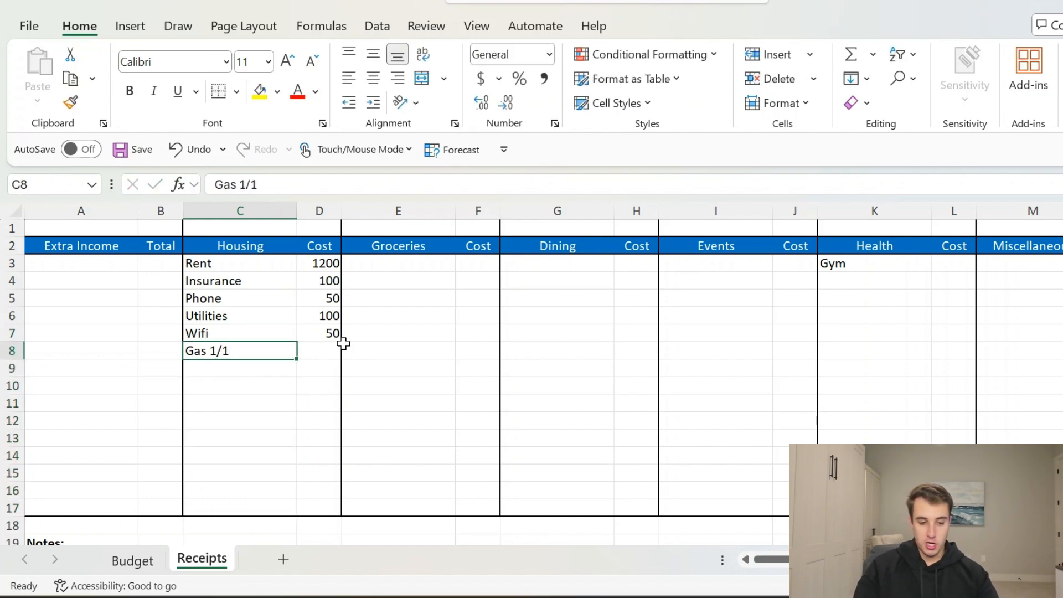
text(50)
key(Down)
key(Left)
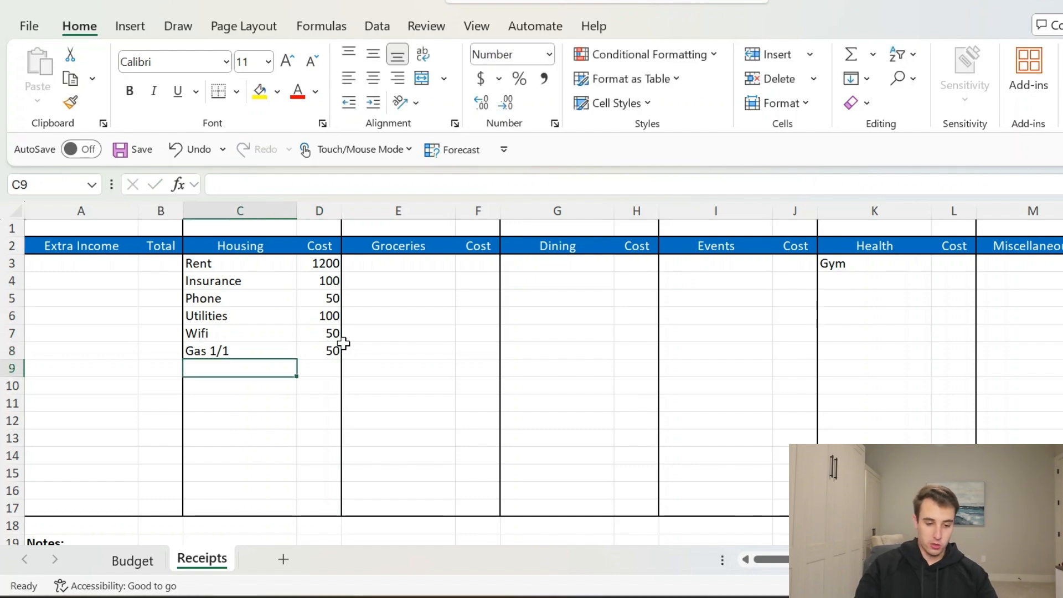
Add a second gas receipt in the next Housing row, labelled "Gas 1/10", with a cost of 50.
text(Gas 1/10)
key(Return)
key(Up)
key(Right)
text(50)
key(Return)
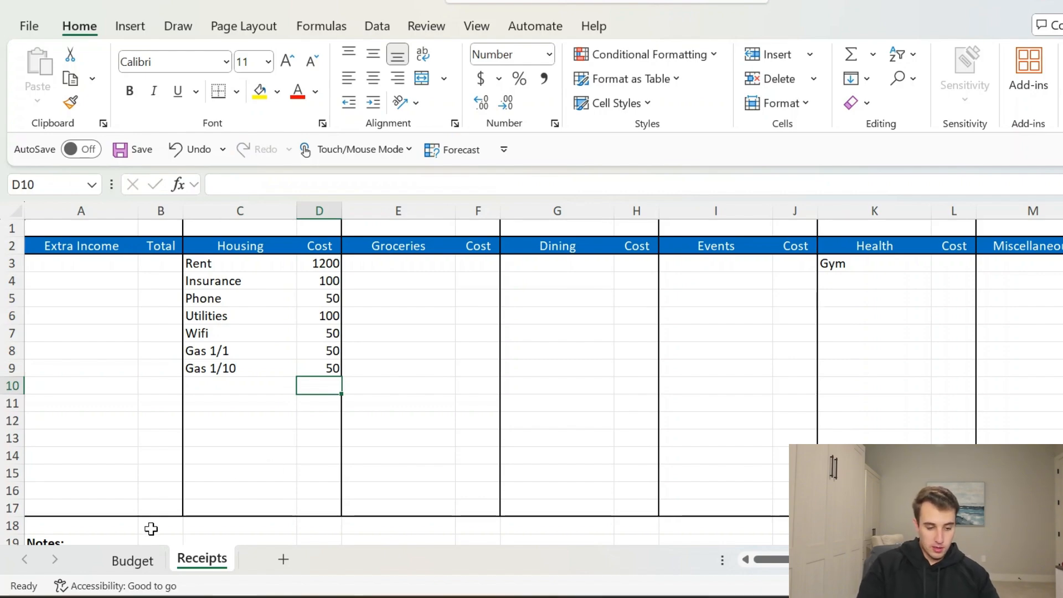
On the Budget sheet, set the Housing budgets to 1200 for Rent, 300 for Utilities and 200 for Gas.
click(139, 561)
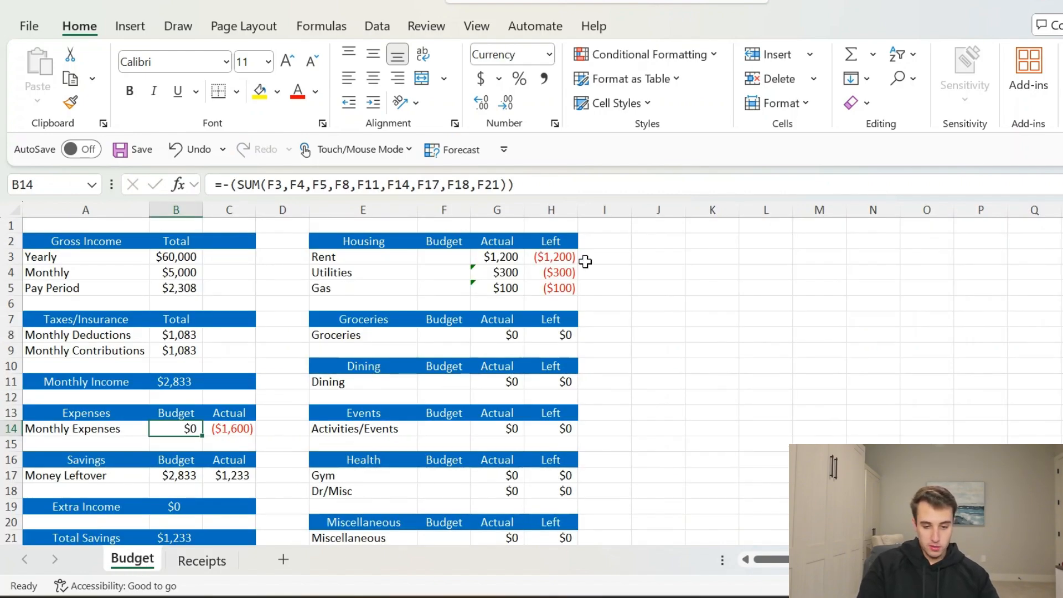
click(432, 259)
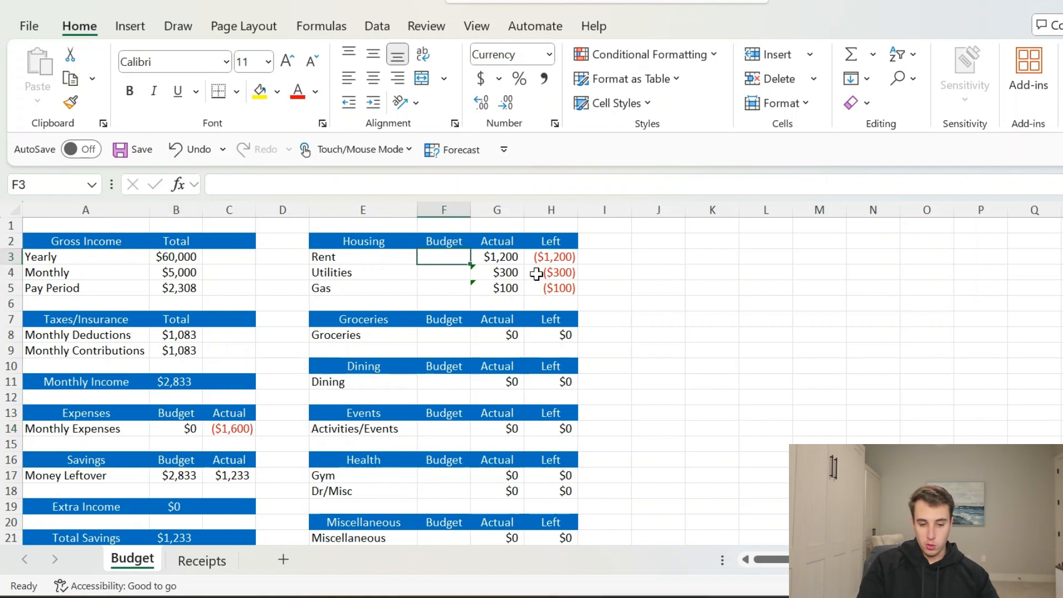
text(1200)
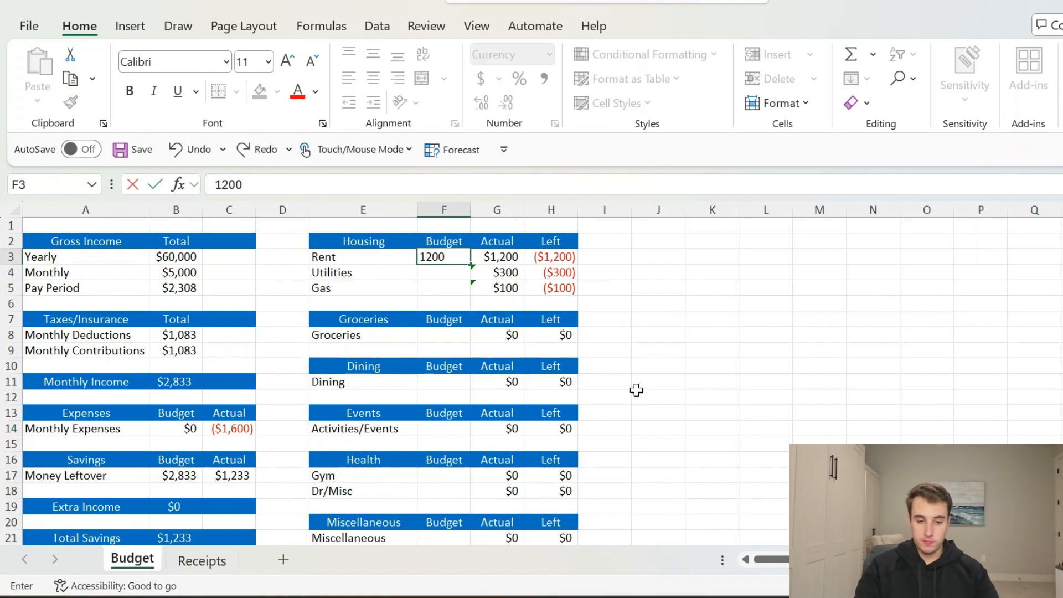
key(Return)
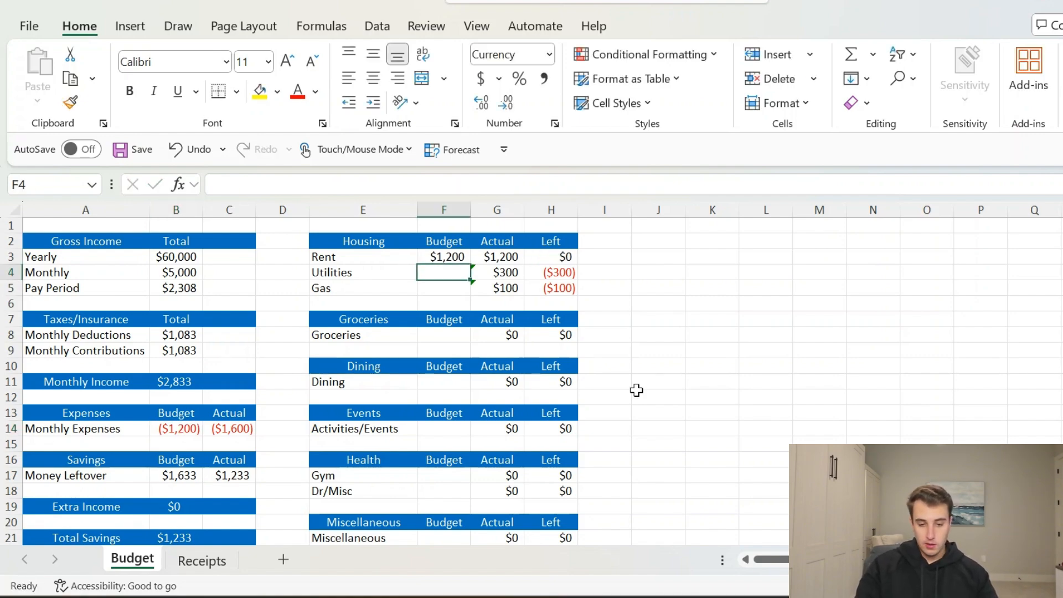
text(300)
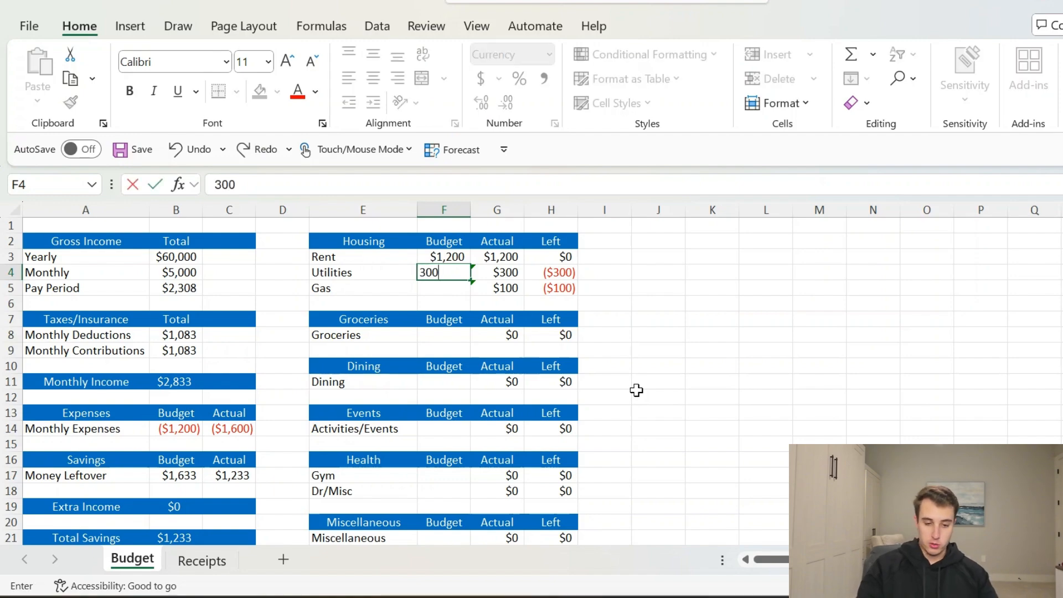
key(Return)
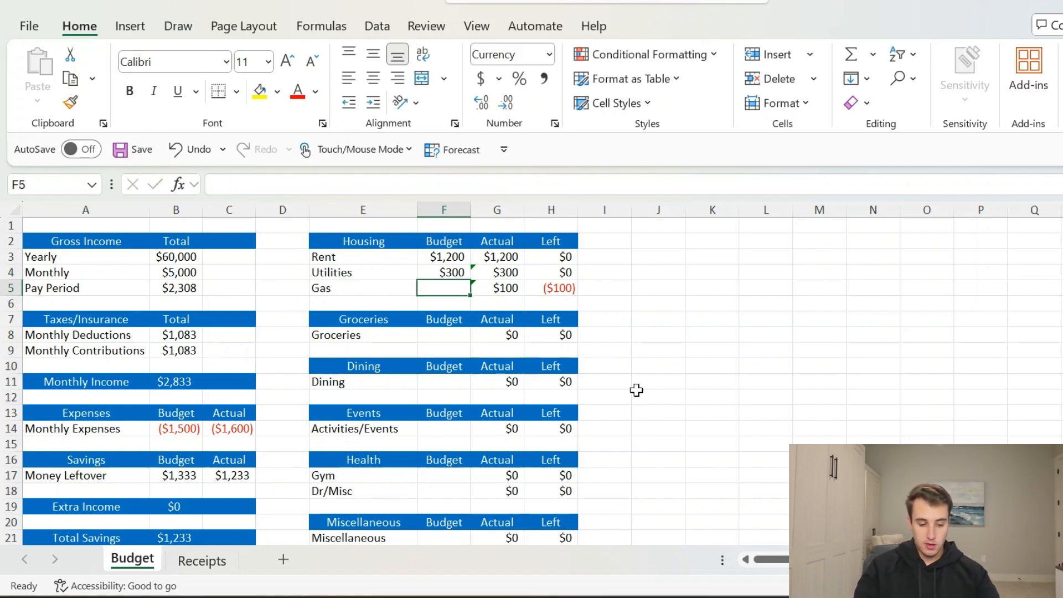
text(200)
key(Return)
key(Up)
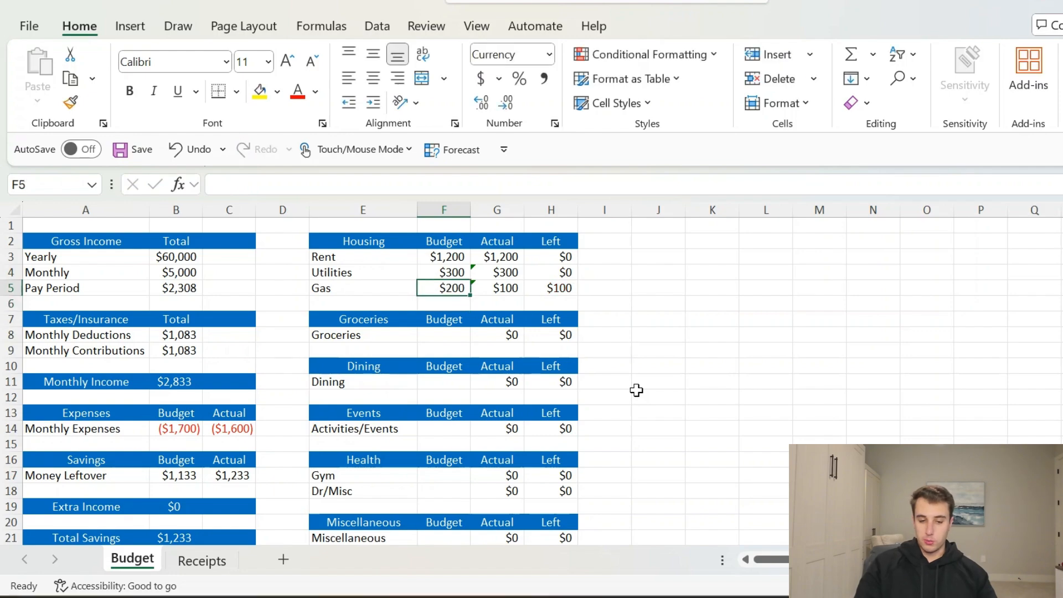
Review the Gas row's Actual and Left formulas and the Groceries Actual formula on the Budget sheet.
key(Right)
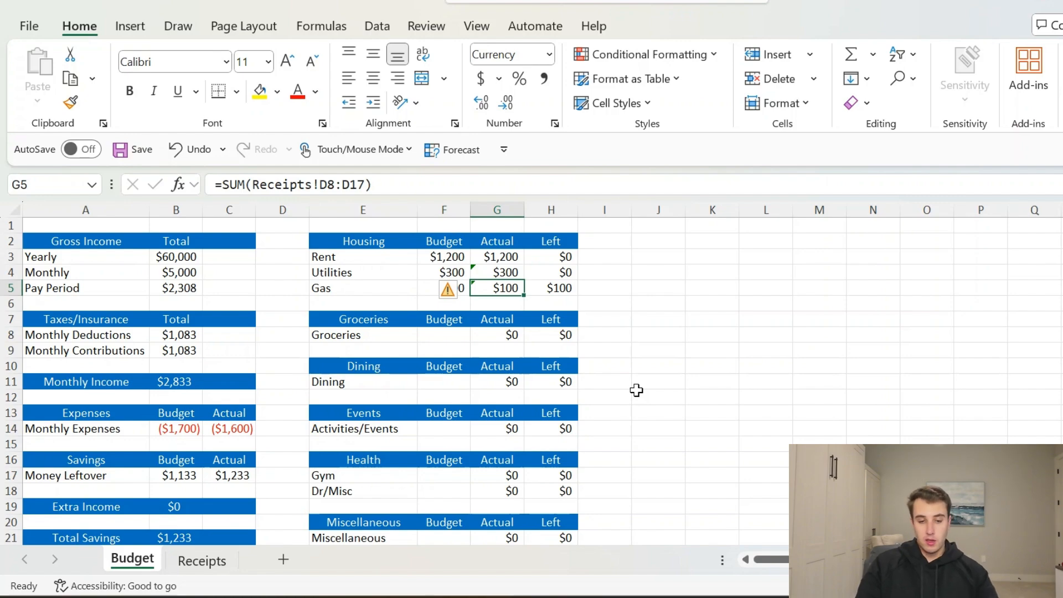
key(Right)
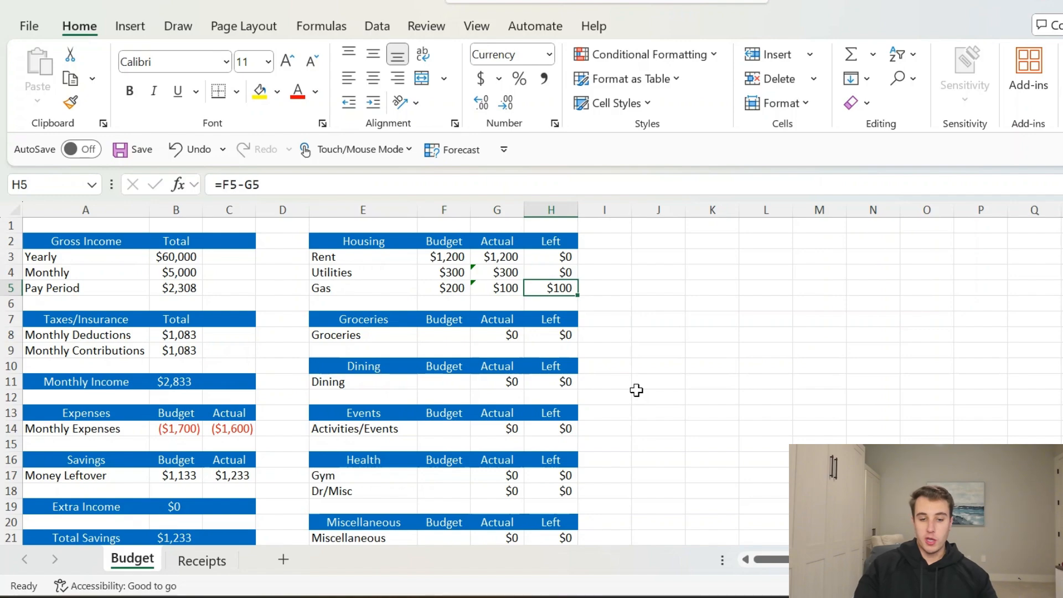
key(Left)
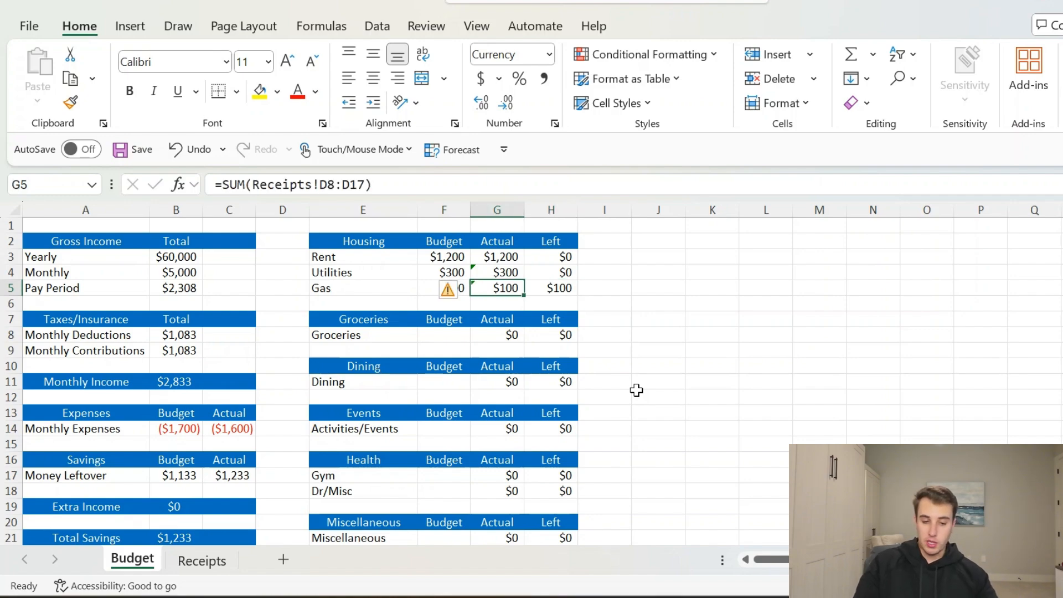
key(Down)
key(Down)
key(Down)
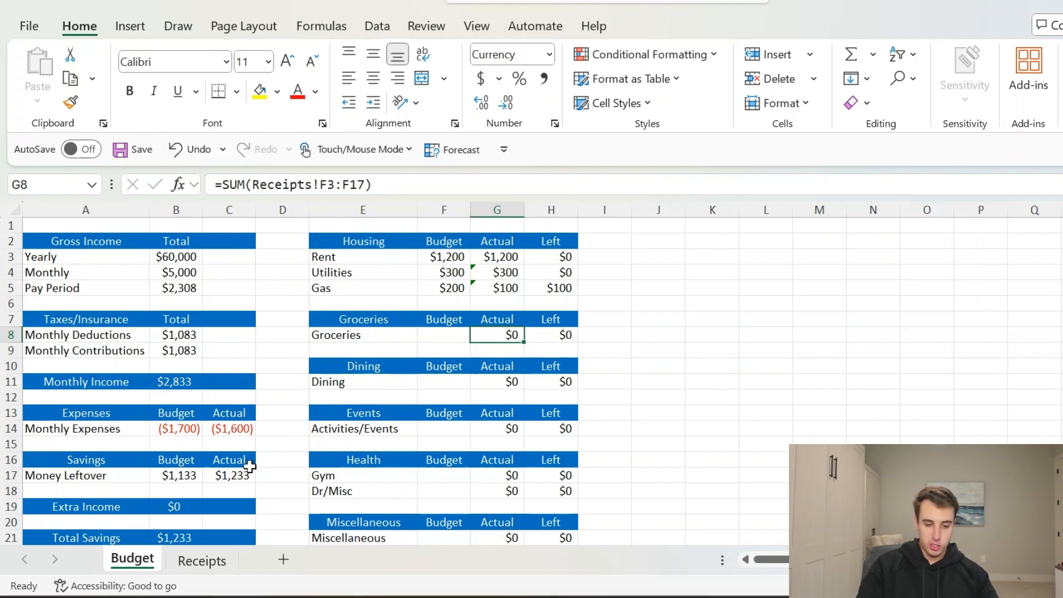
On the Receipts sheet, enter the first Groceries receipt as "Costco 1/1" with a cost of 150.
click(203, 560)
click(400, 271)
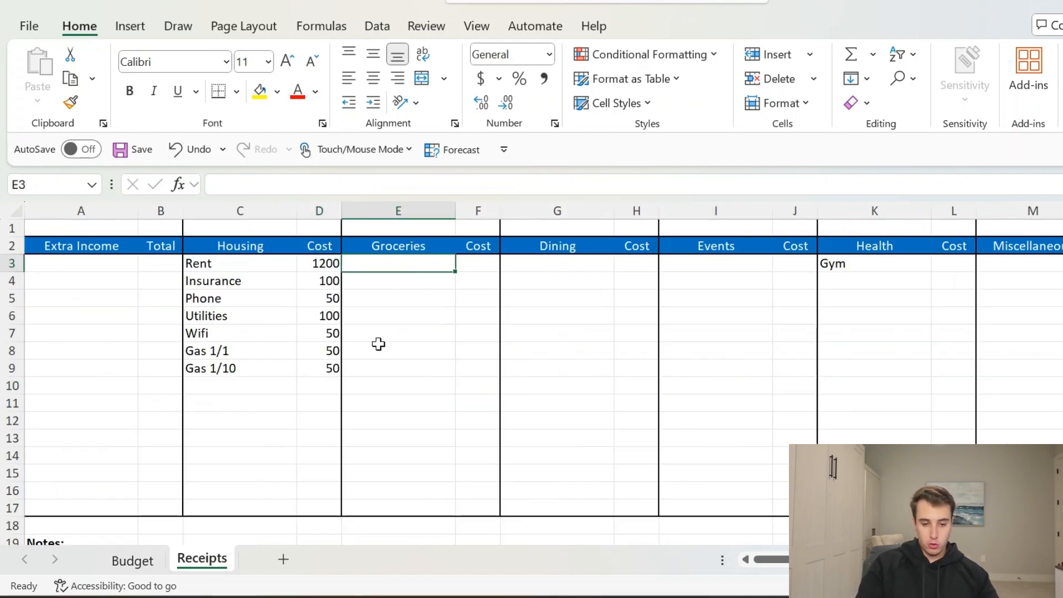
text(Cost)
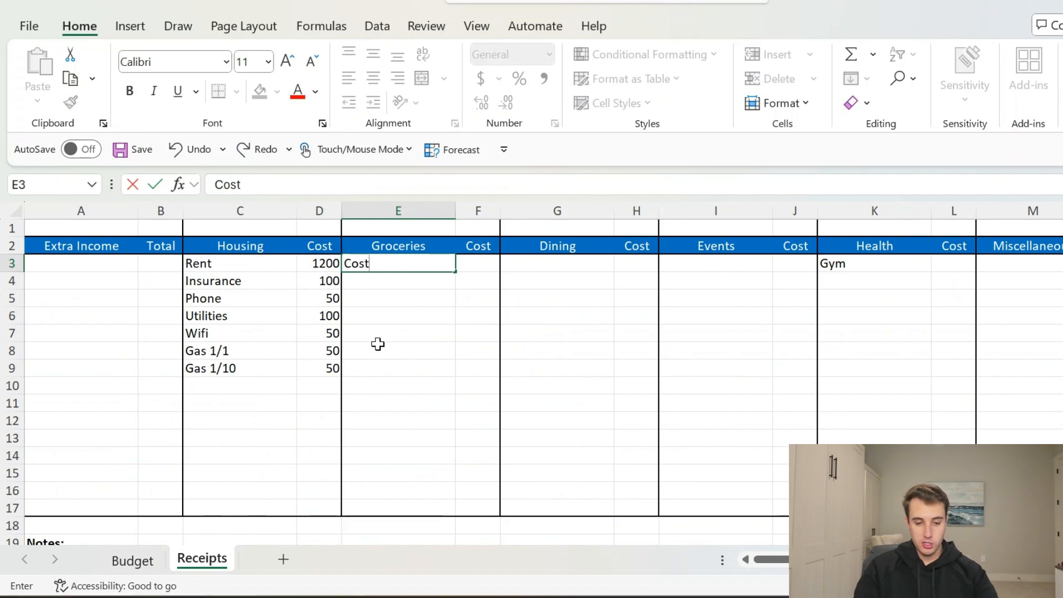
text(co 1/1/)
key(Return)
key(Up)
key(Right)
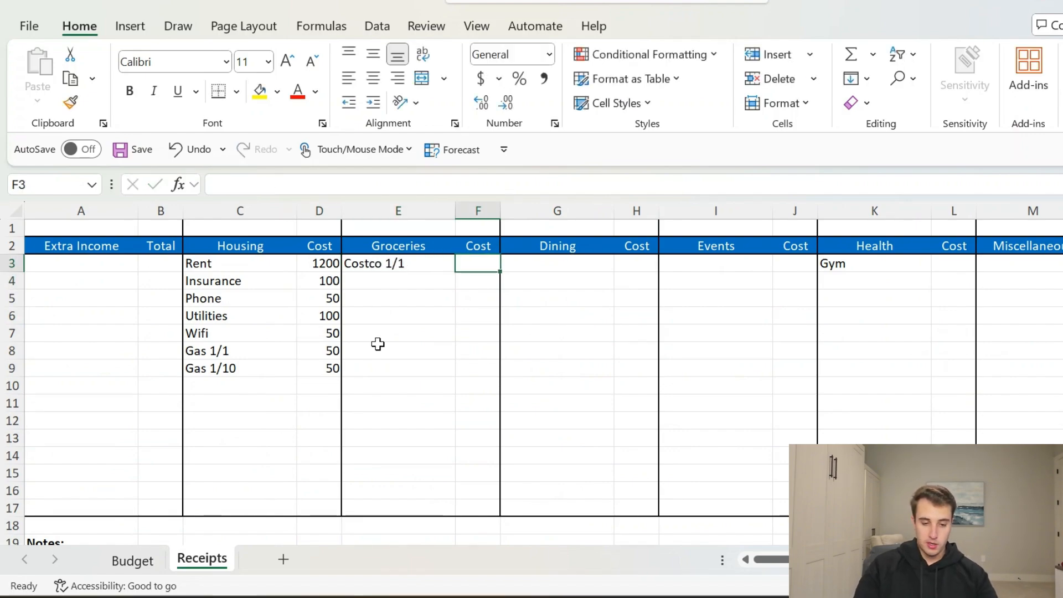
text(150)
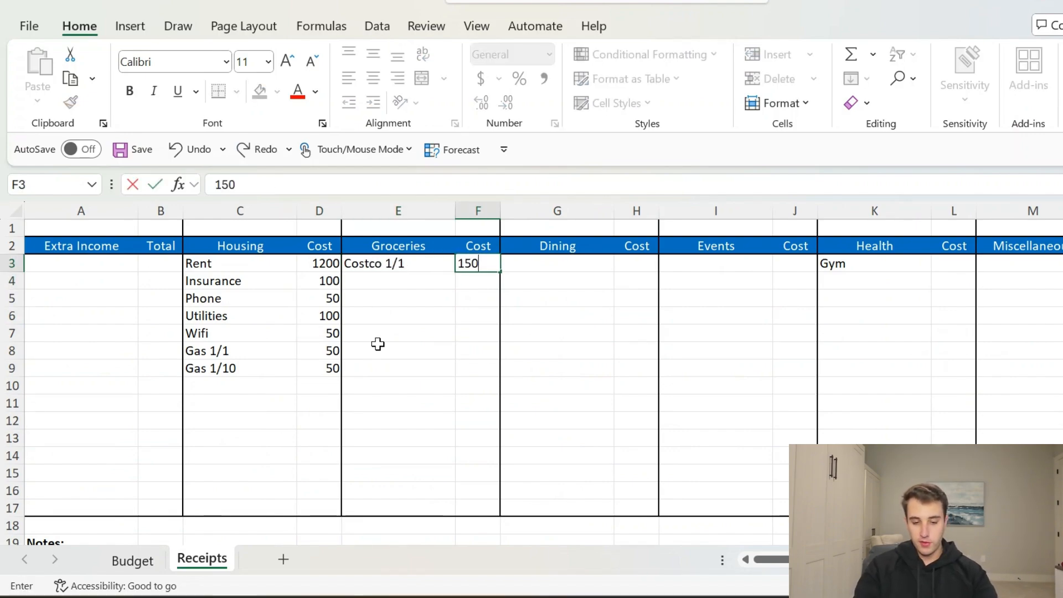
key(Return)
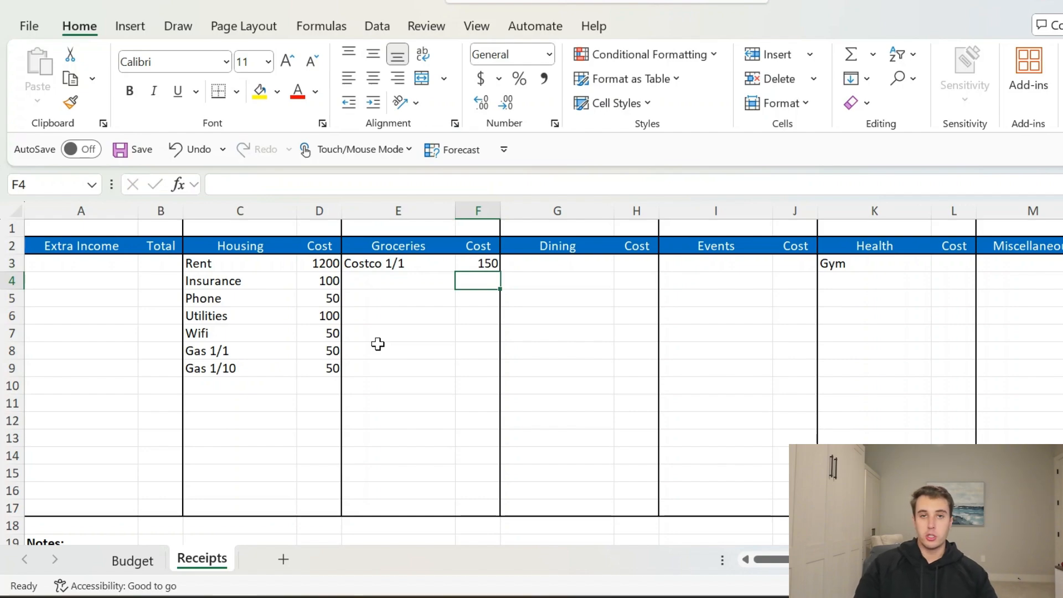
Add a second Groceries receipt labelled "Costco 1/20" with a cost of 100.
key(Left)
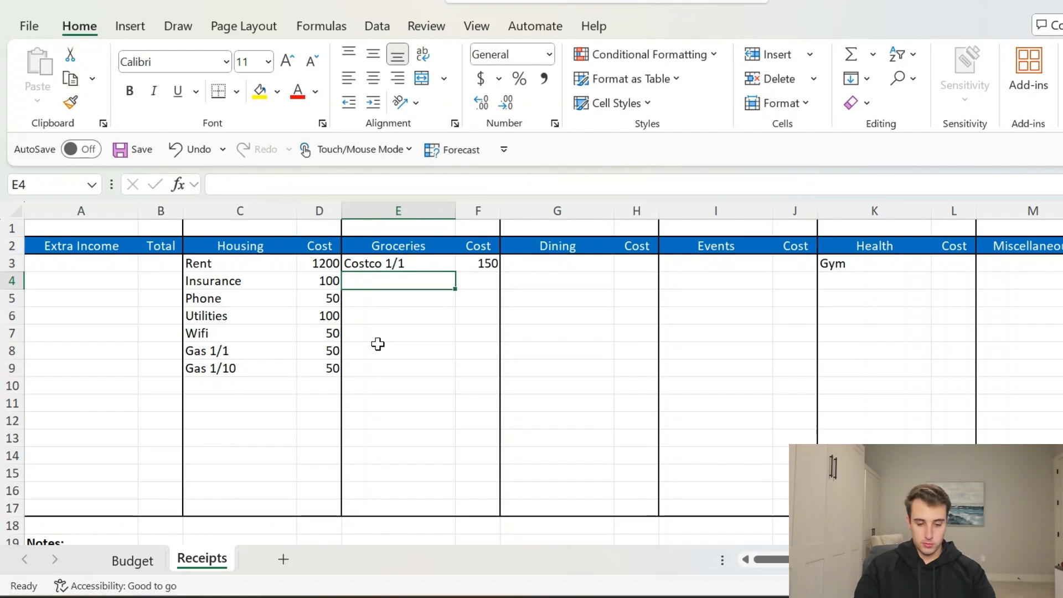
text(Costco )
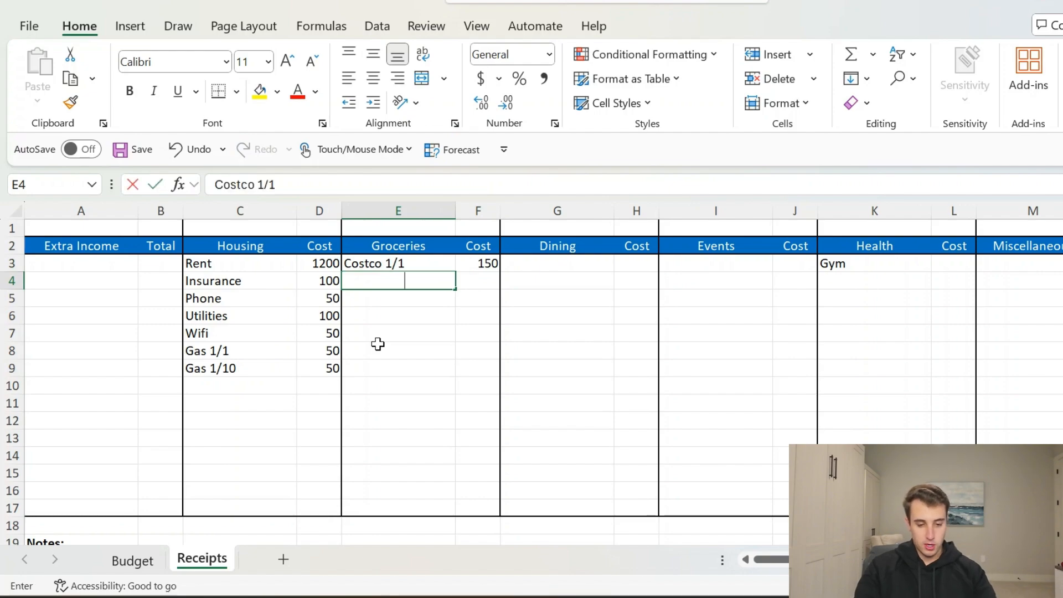
text(1/20)
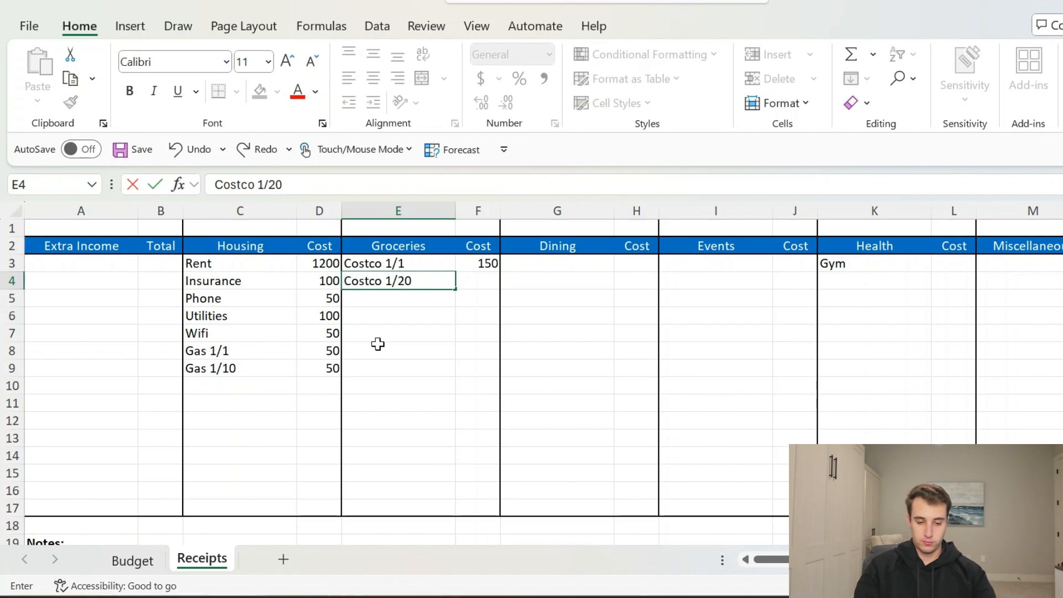
key(Return)
key(Up)
key(Right)
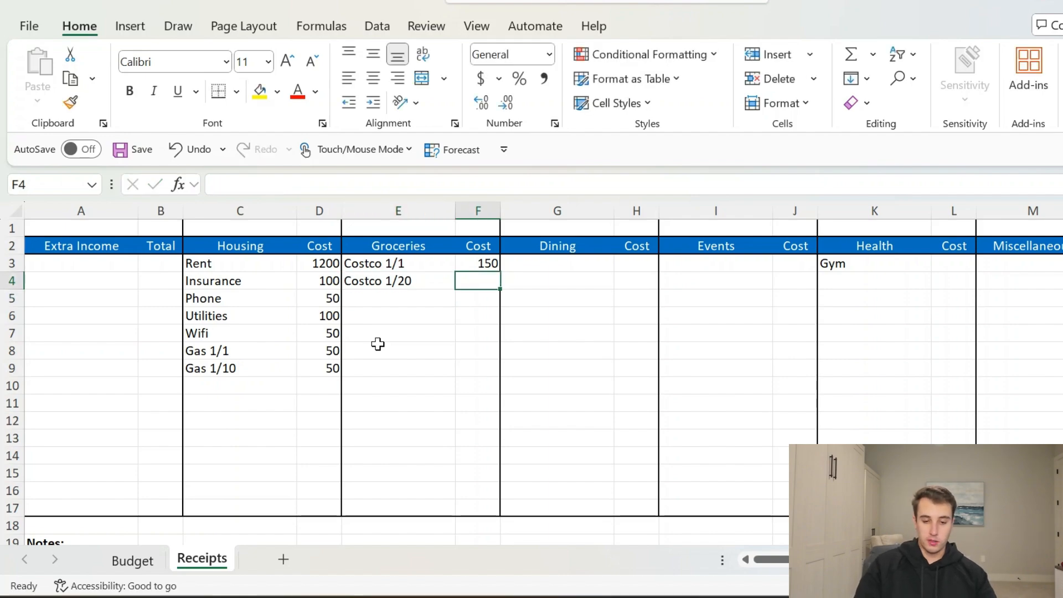
text(100)
key(Return)
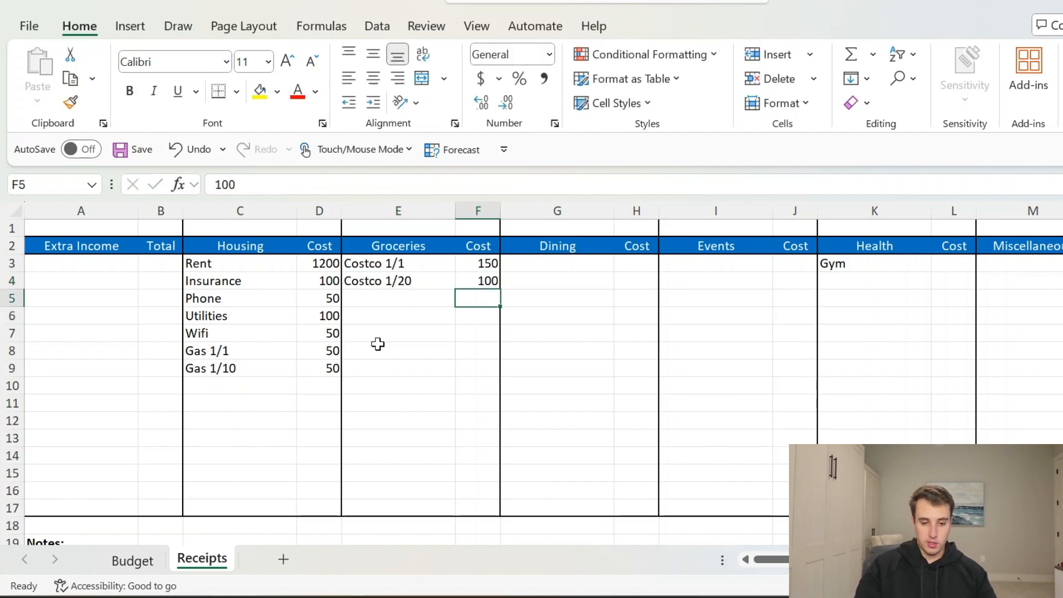
Add a third Groceries receipt labelled "Grocery Store 1/24" with a cost of 20.
key(Left)
text(Grocery Stor)
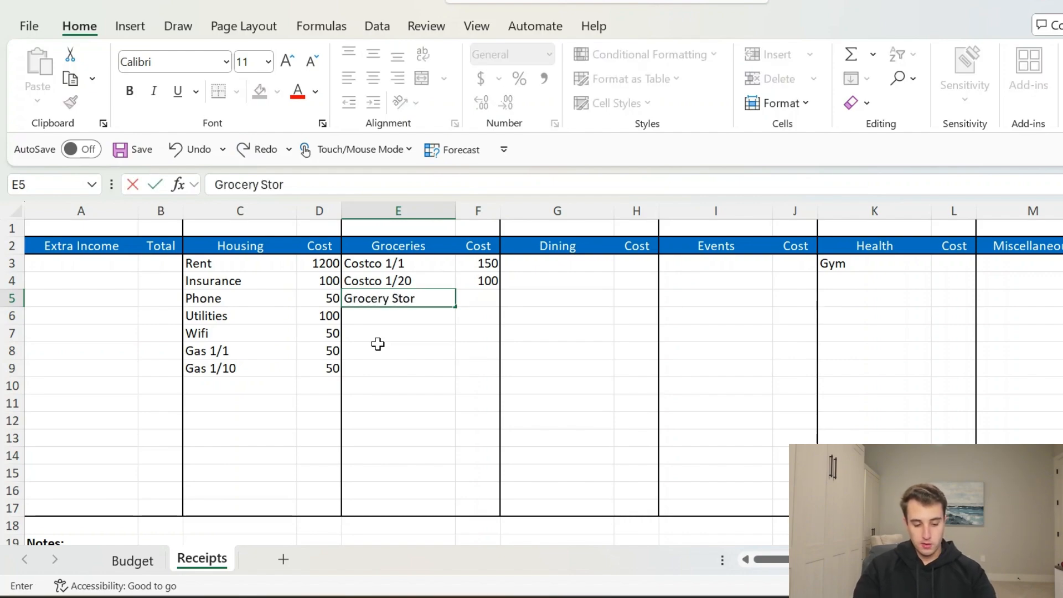
text(e 1/24)
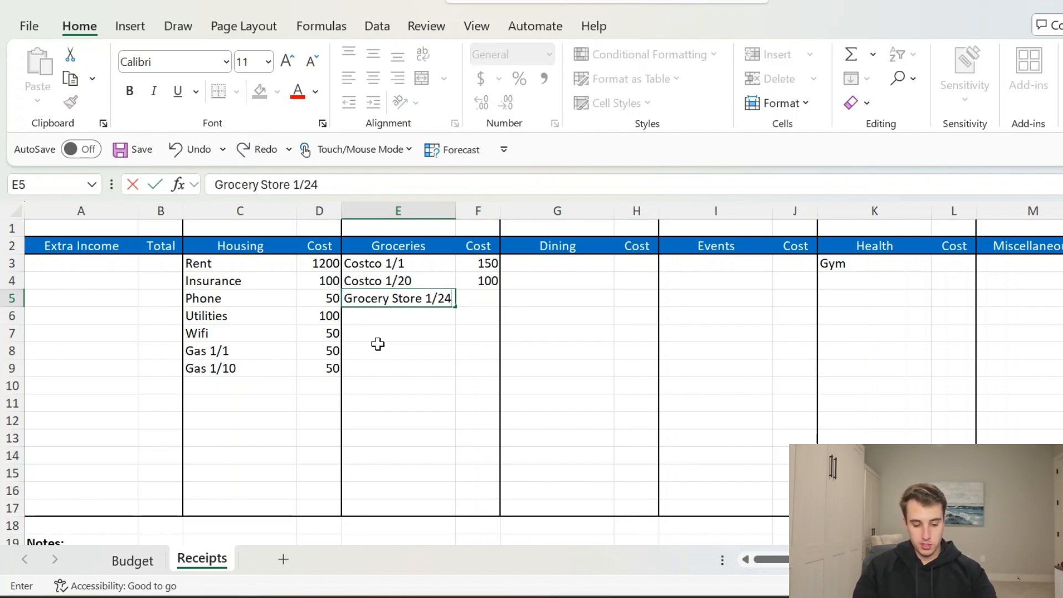
key(Return)
key(Up)
key(Right)
text(20)
key(Return)
On the Budget sheet, set the Groceries budget to 300 and check its Actual and Left cells.
click(159, 560)
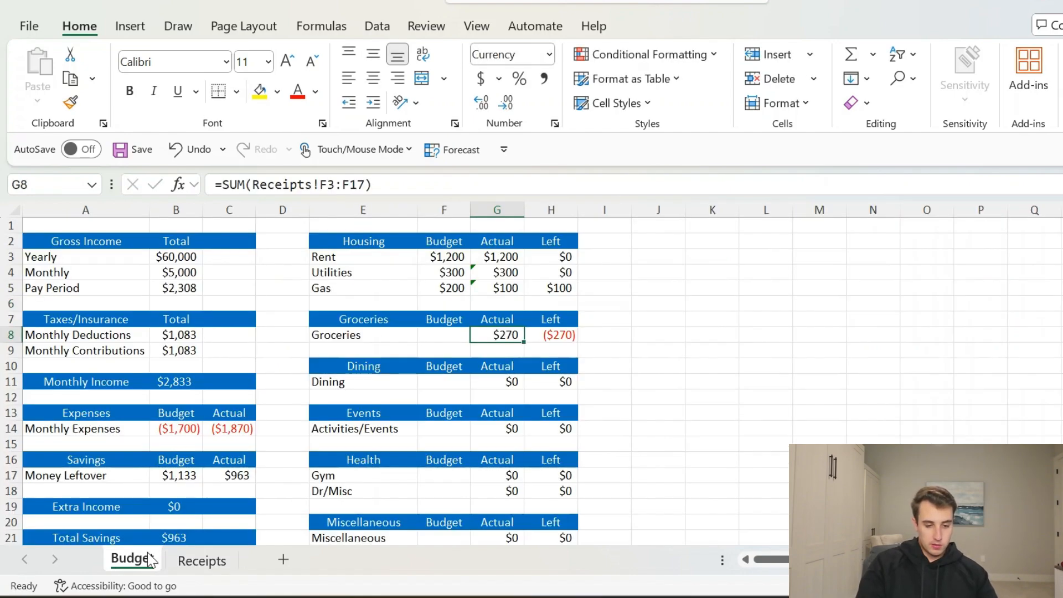
click(445, 335)
text(300)
key(Return)
key(Up)
key(Right)
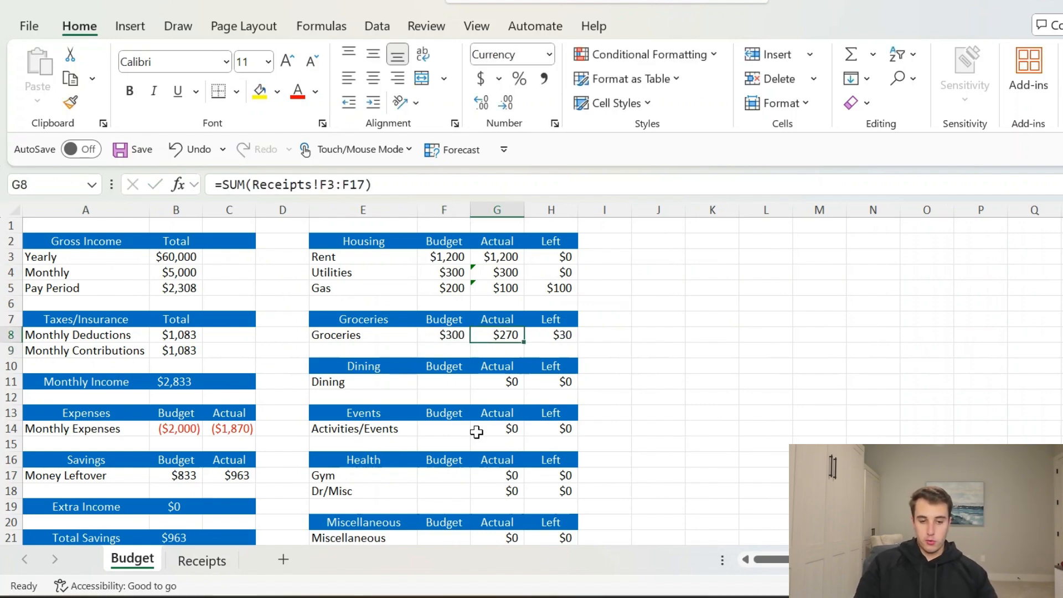
key(Right)
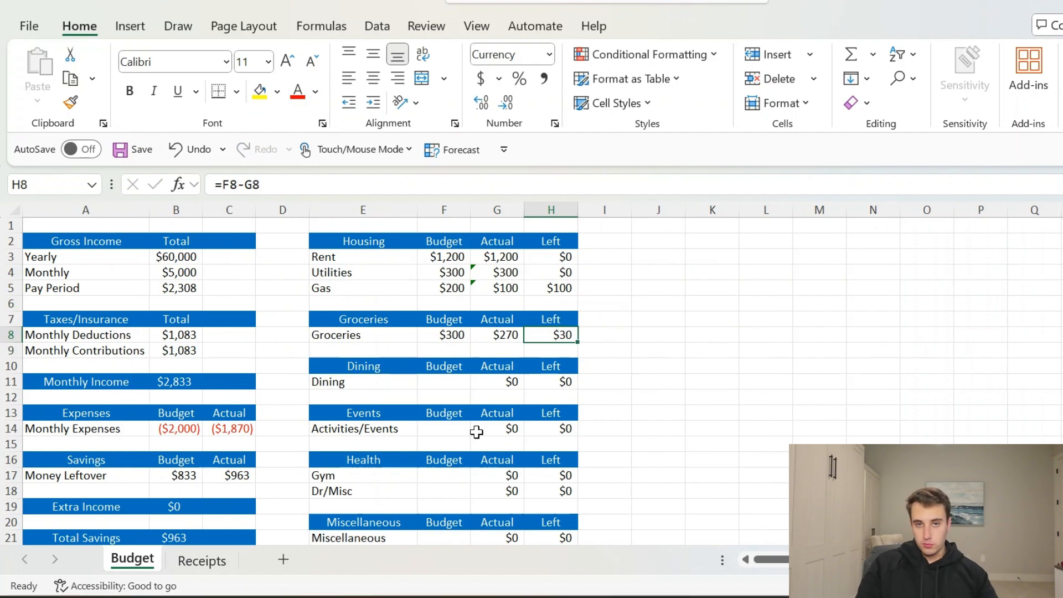
Look over the Dining, Events, Health and Miscellaneous sections below Groceries on the Budget sheet.
key(Down)
key(Down)
key(Down)
key(Down)
key(Down)
key(Down)
key(Down)
key(Down)
key(Down)
key(Down)
key(Down)
key(Down)
key(Down)
key(Down)
key(Down)
key(Down)
key(Down)
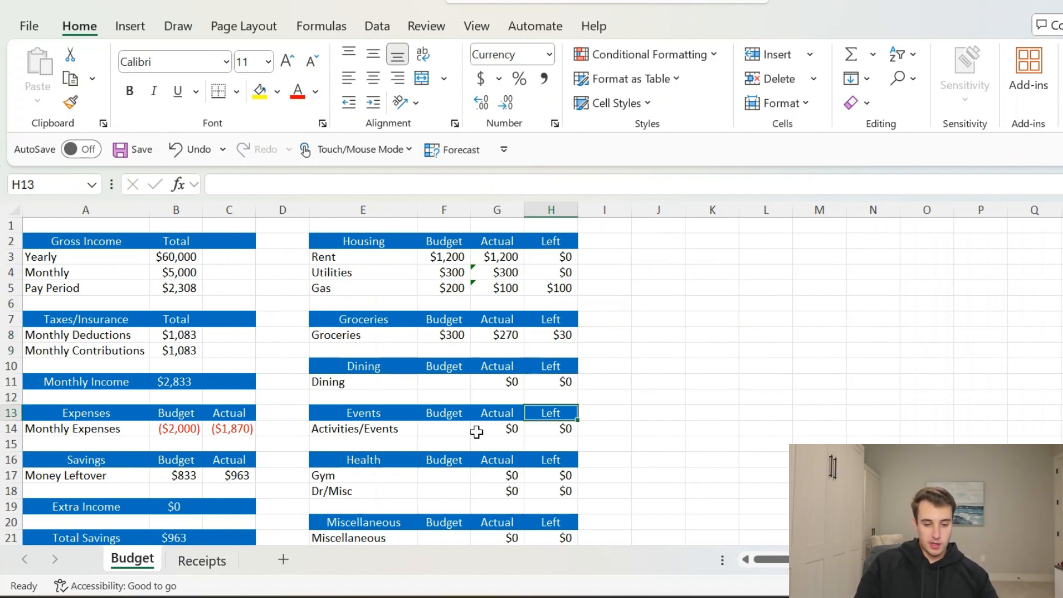
key(Up)
key(Up)
key(Up)
key(Up)
key(Up)
key(Up)
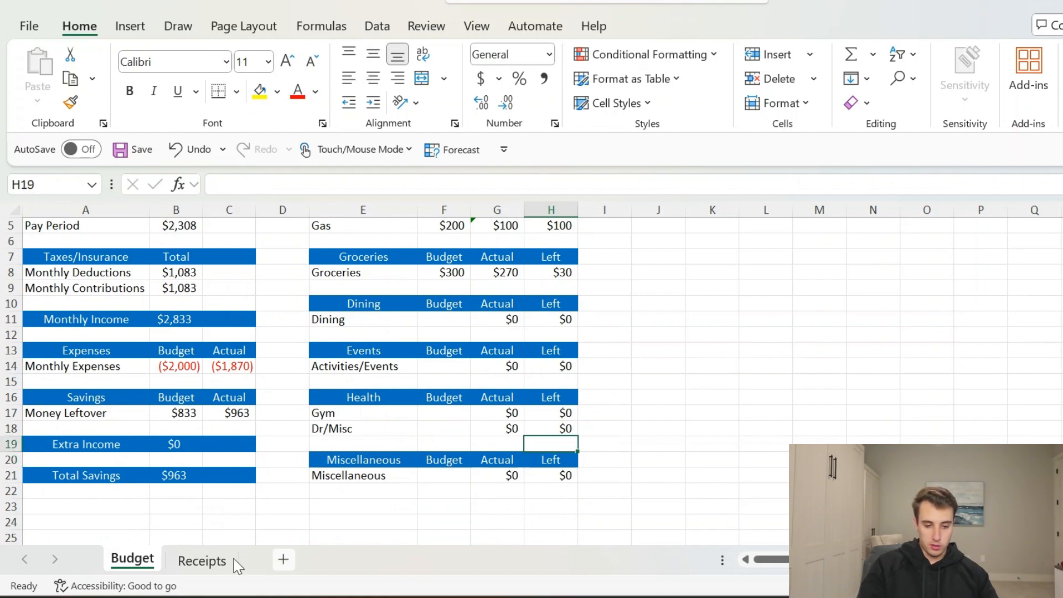
On the Receipts sheet, enter the first Dining receipt as "Restaurant 1/1" with a cost of 50.
click(189, 561)
click(540, 279)
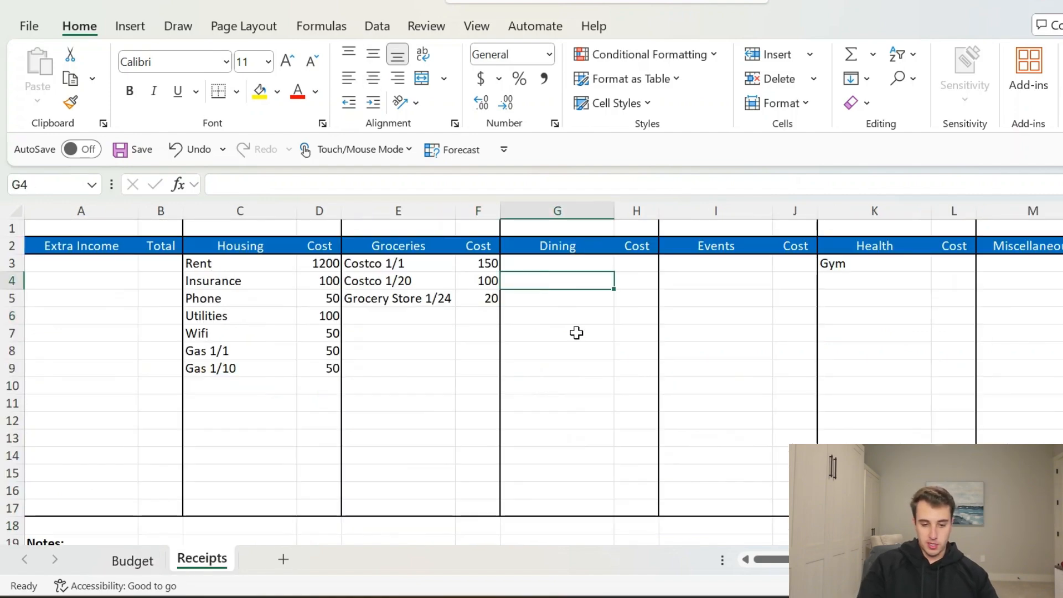
click(541, 265)
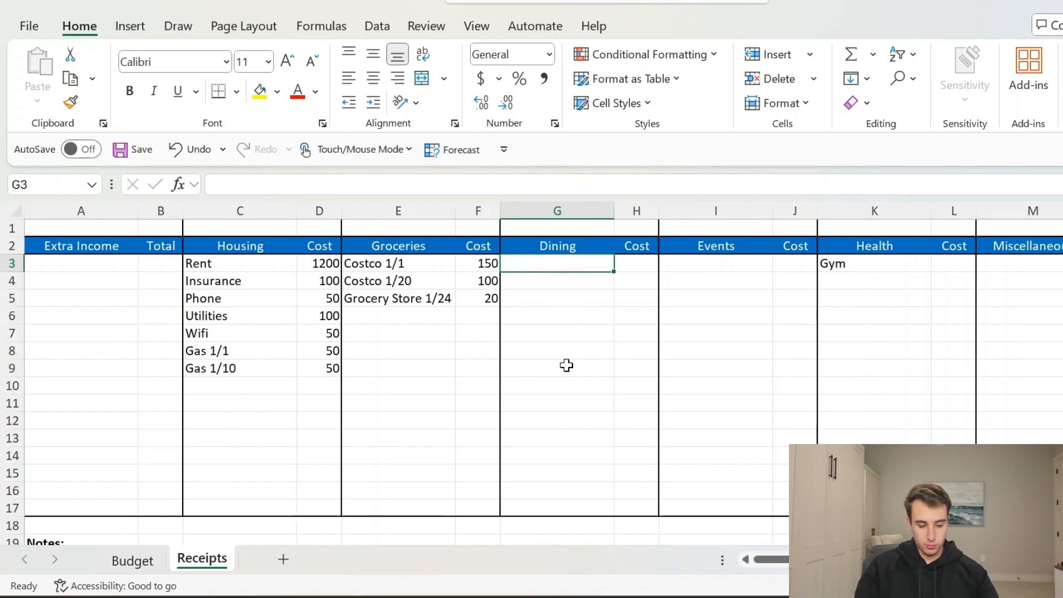
text(Restaura)
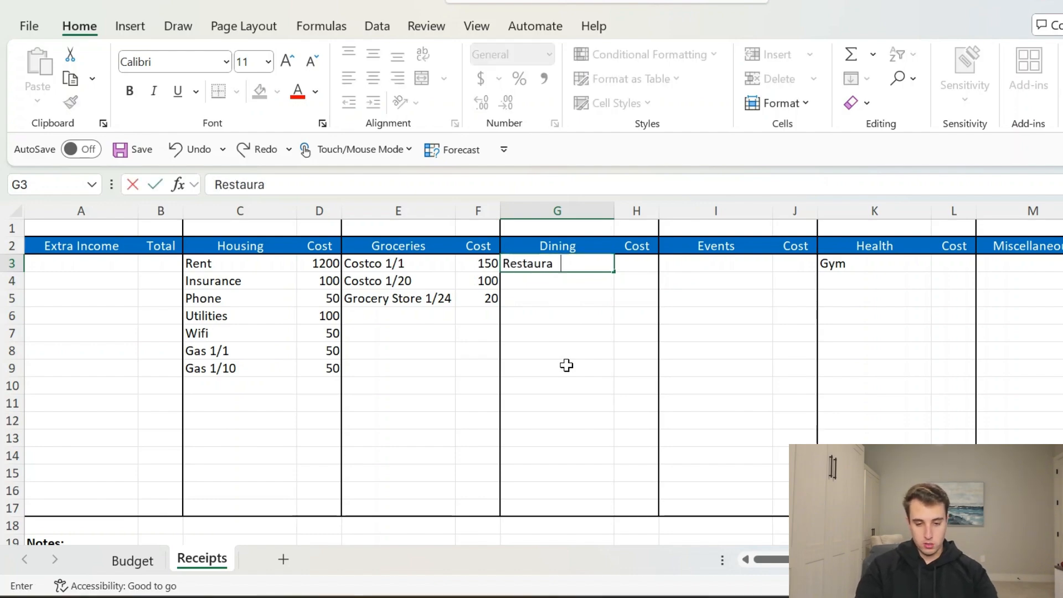
text(nt 1/1)
key(Return)
key(Up)
key(Right)
text(50)
key(Return)
Enter the first Events receipt as "Baseball Game" with a cost of 70.
key(Right)
key(Up)
text(Ba)
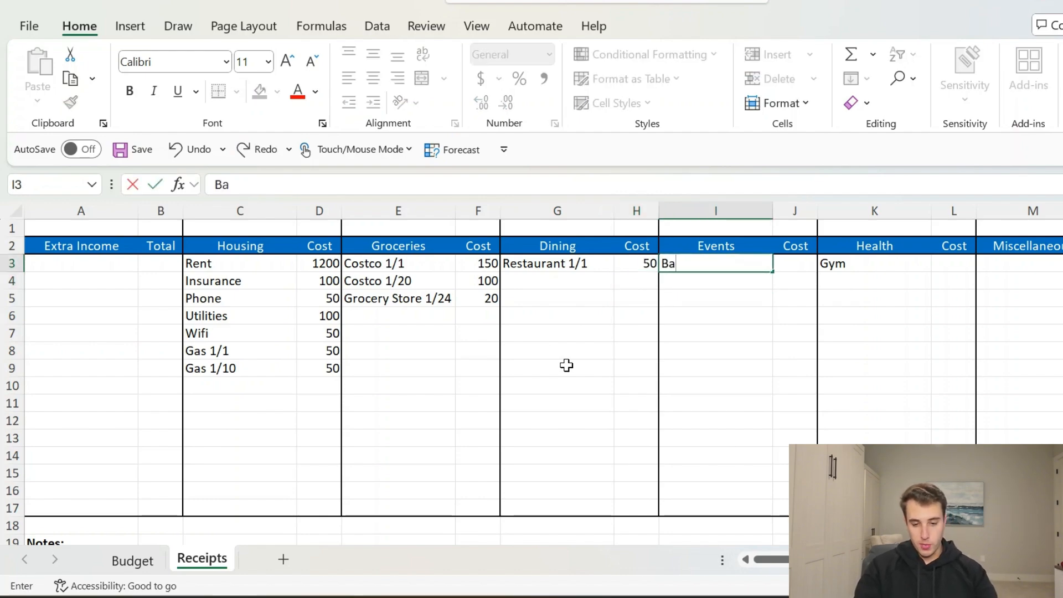
text(seball Game)
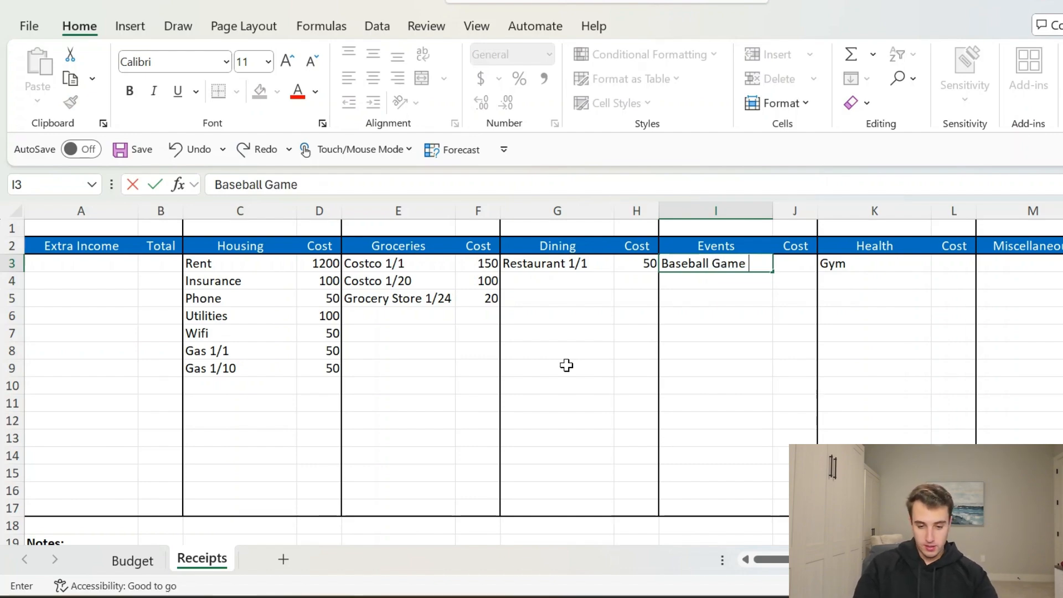
key(Tab)
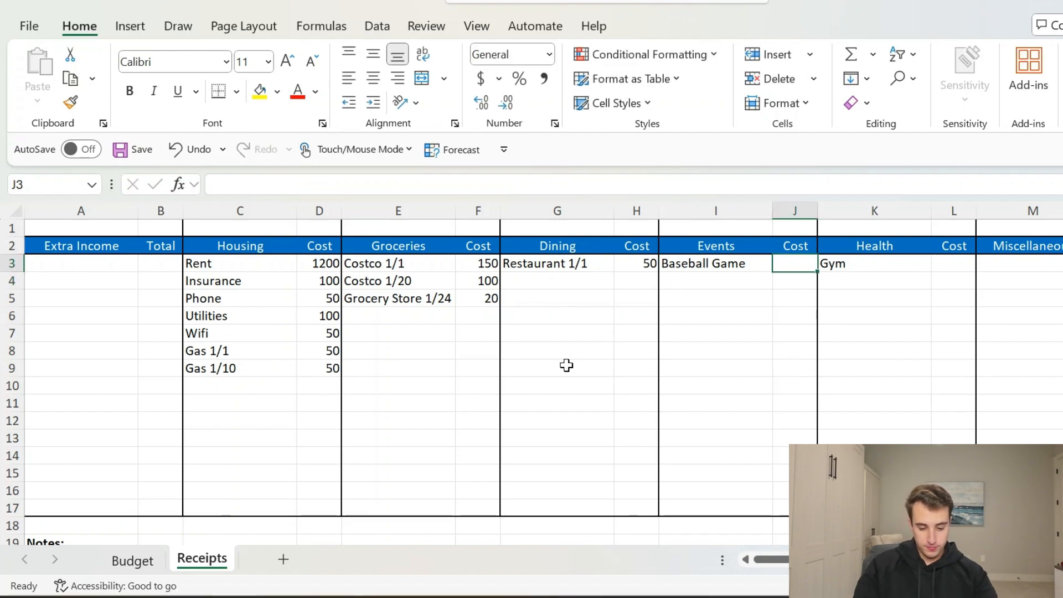
text(70)
key(Return)
Set the cost of the Gym receipt under Health to 40.
key(Up)
key(Right)
key(Right)
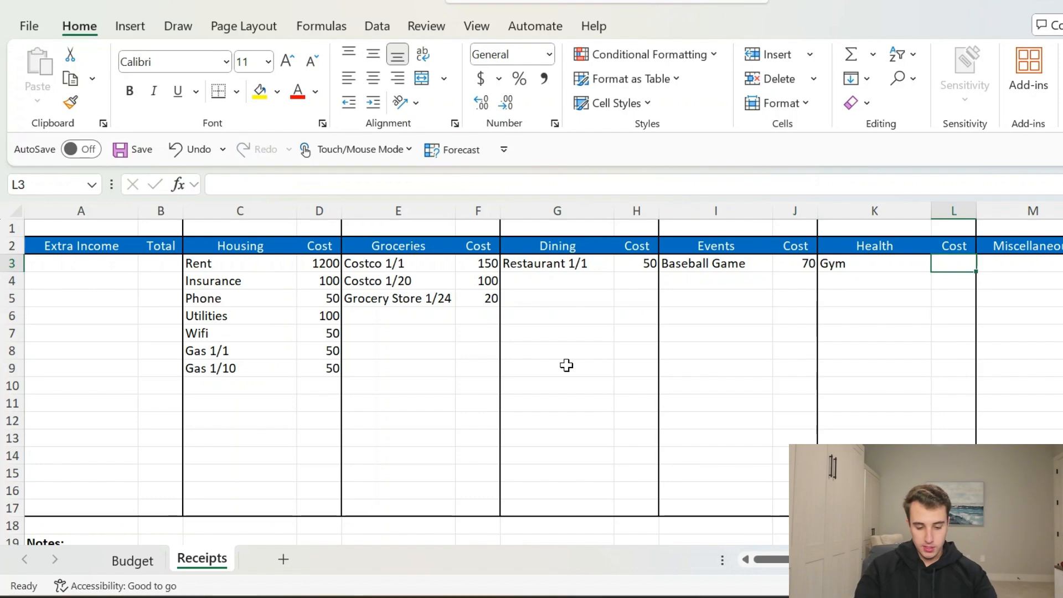
text(40)
key(Tab)
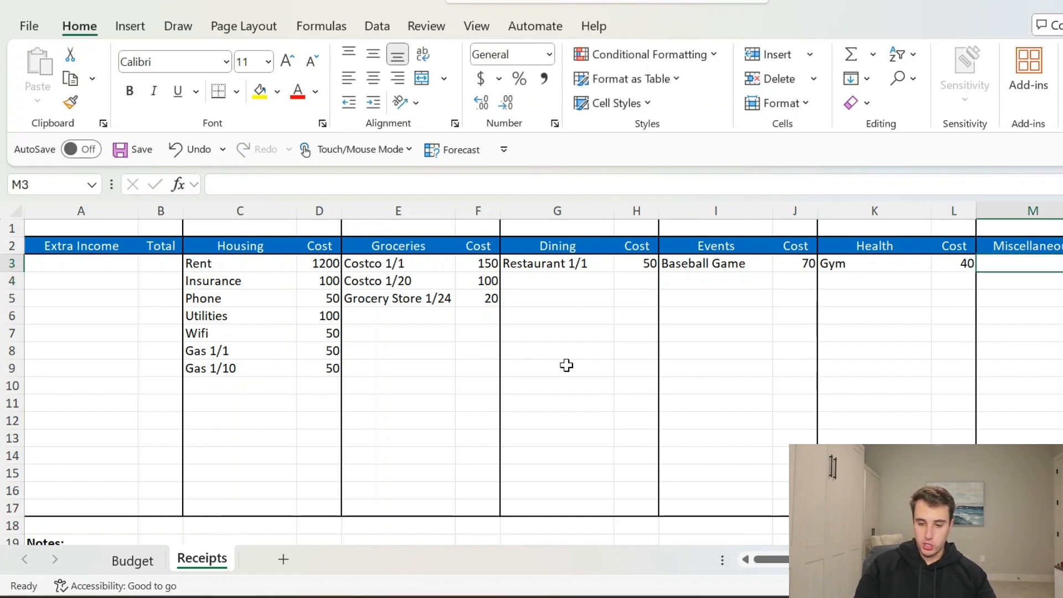
Enter the first Miscellaneous receipt as "Netflix" with a cost of 20.
text(Netflix)
key(Tab)
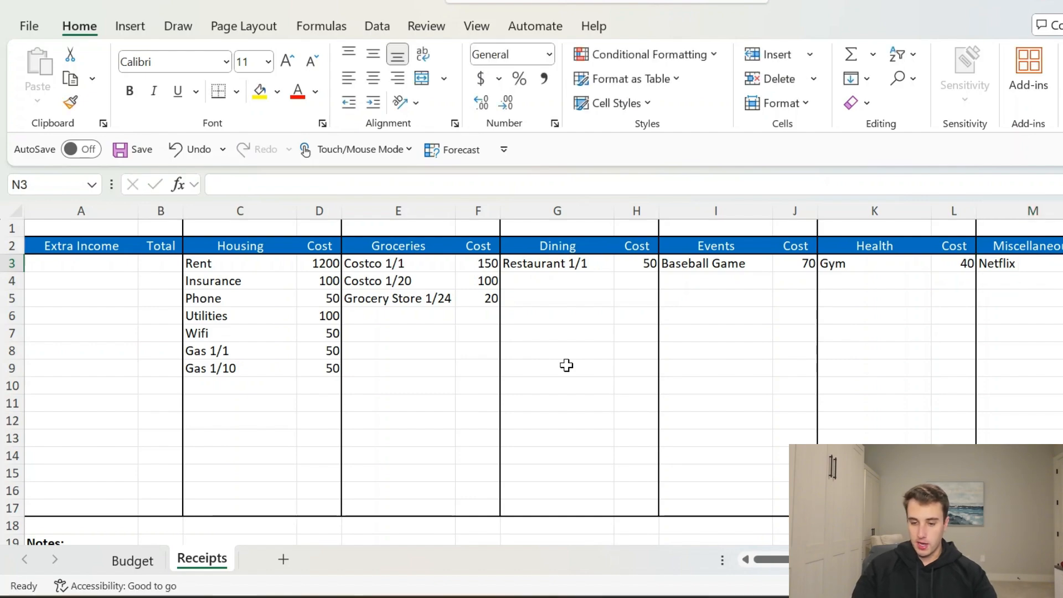
text(20)
key(Return)
Add a second Miscellaneous receipt labelled "Backpack" with a cost of 50.
key(Left)
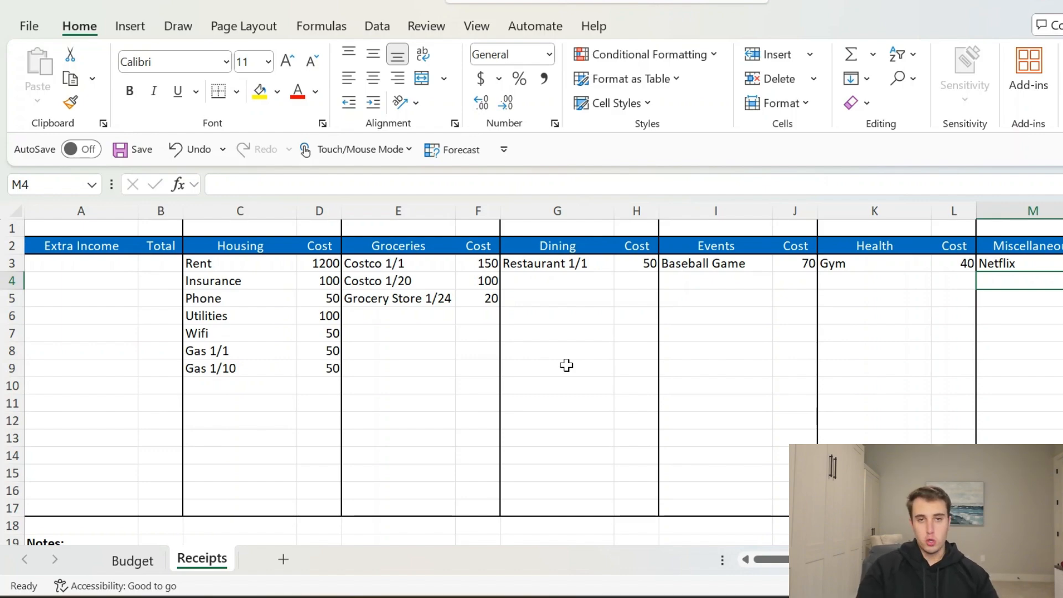
text(Backpack)
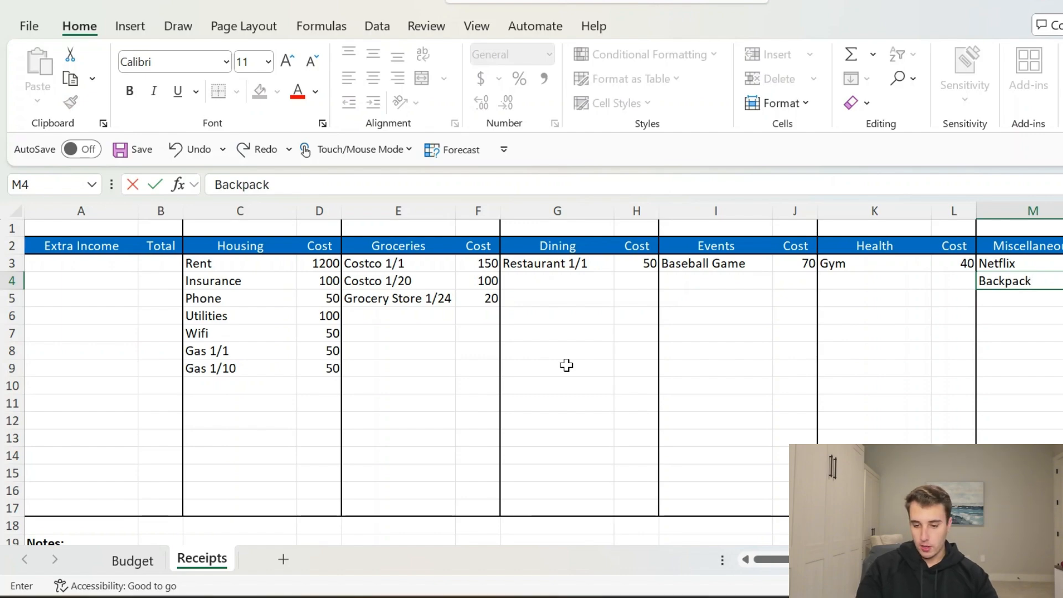
key(Return)
key(Up)
key(Right)
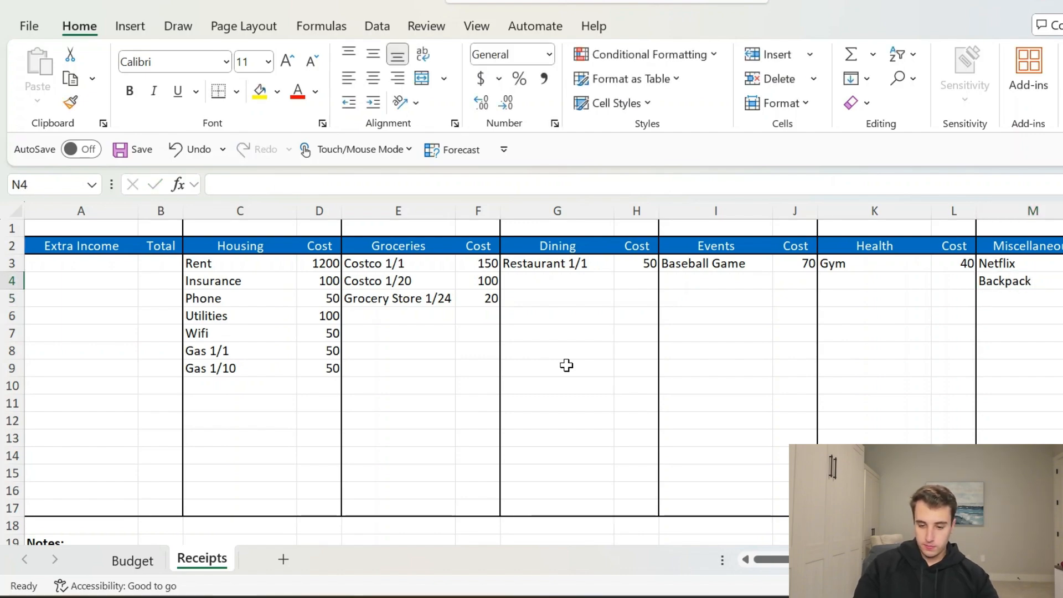
text(50)
key(Return)
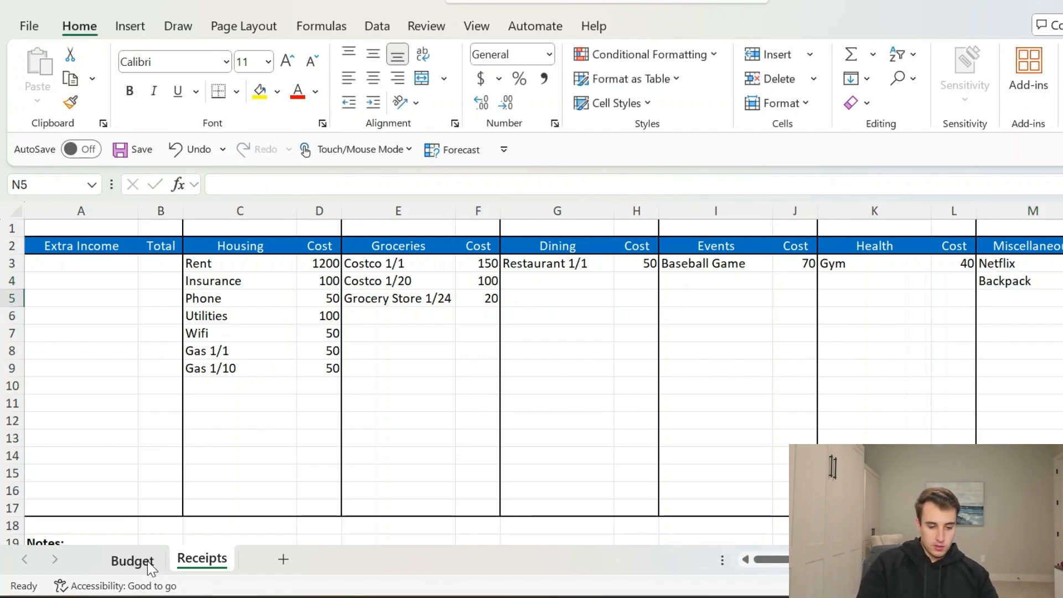
Return to the Budget sheet and review the Left column upward to the Dining section.
click(138, 561)
key(Up)
key(Up)
key(Up)
key(Up)
key(Up)
key(Up)
key(Up)
key(Up)
key(Up)
key(Up)
key(Up)
key(Up)
key(Up)
key(Up)
key(Up)
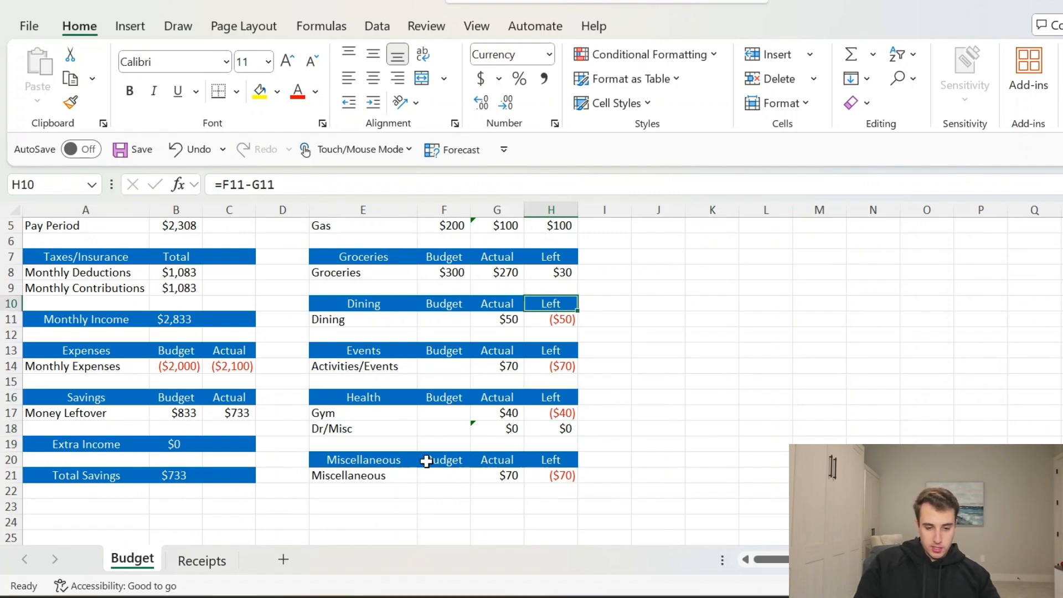
Set the Dining budget to 300.
key(Up)
key(Up)
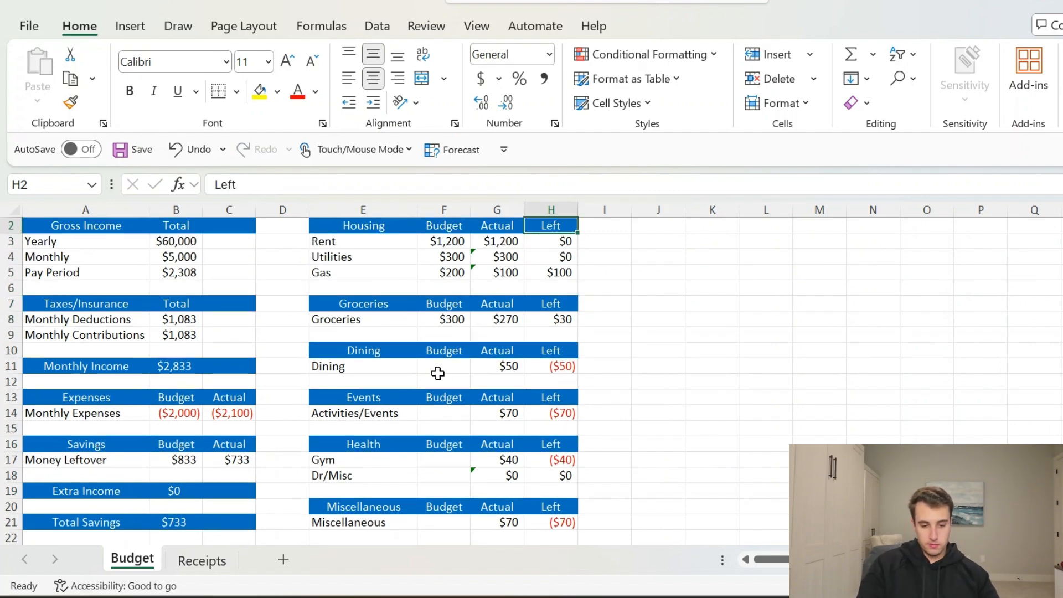
click(439, 369)
text(300)
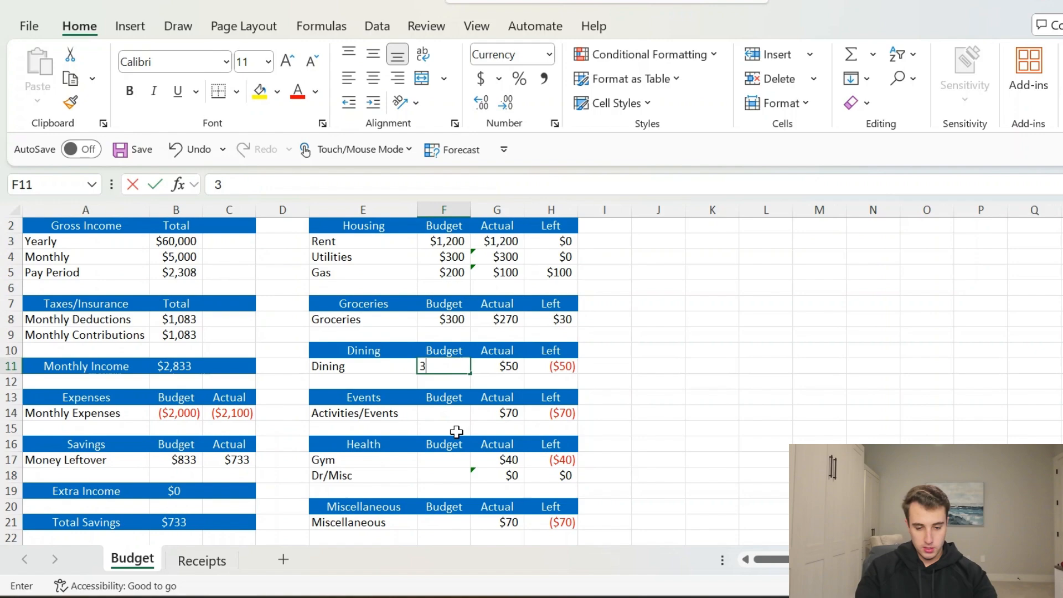
key(Return)
Set the Activities/Events budget to 300.
key(Down)
key(Down)
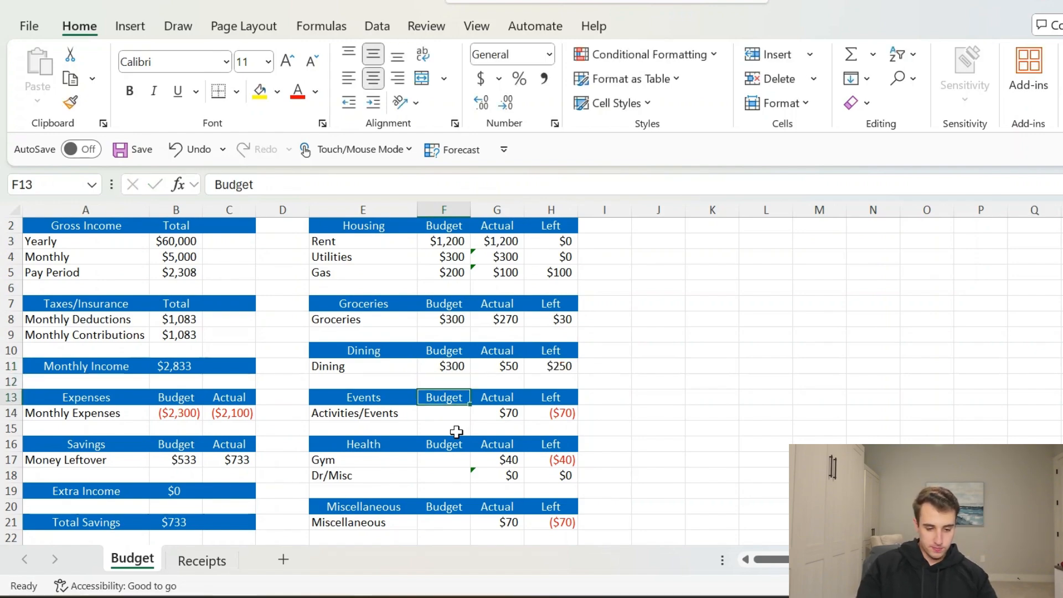
text(300)
key(Return)
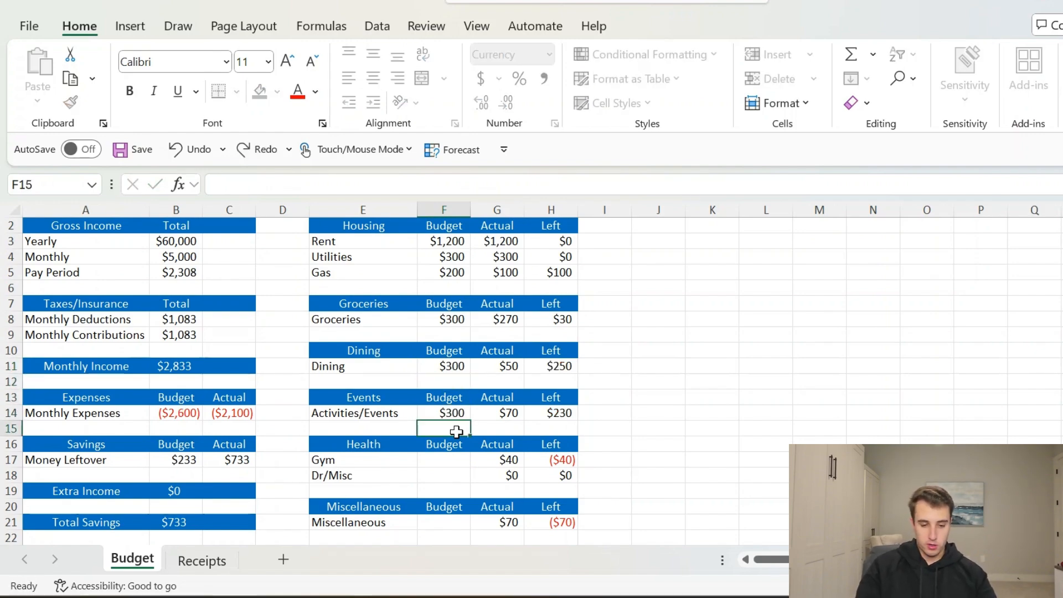
Set the Gym budget under Health to 40.
key(Down)
key(Down)
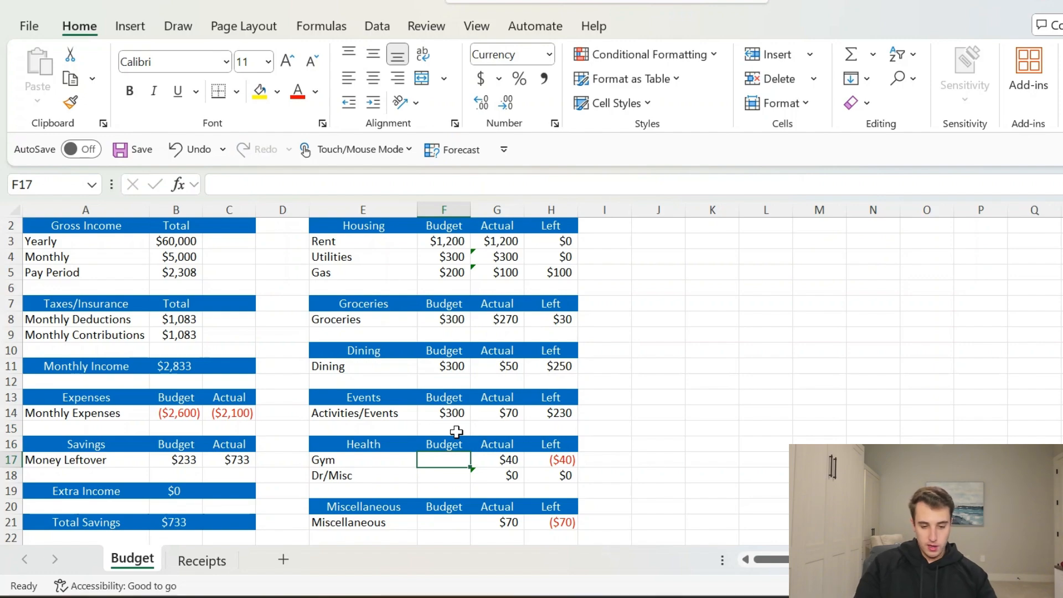
text(40)
key(Return)
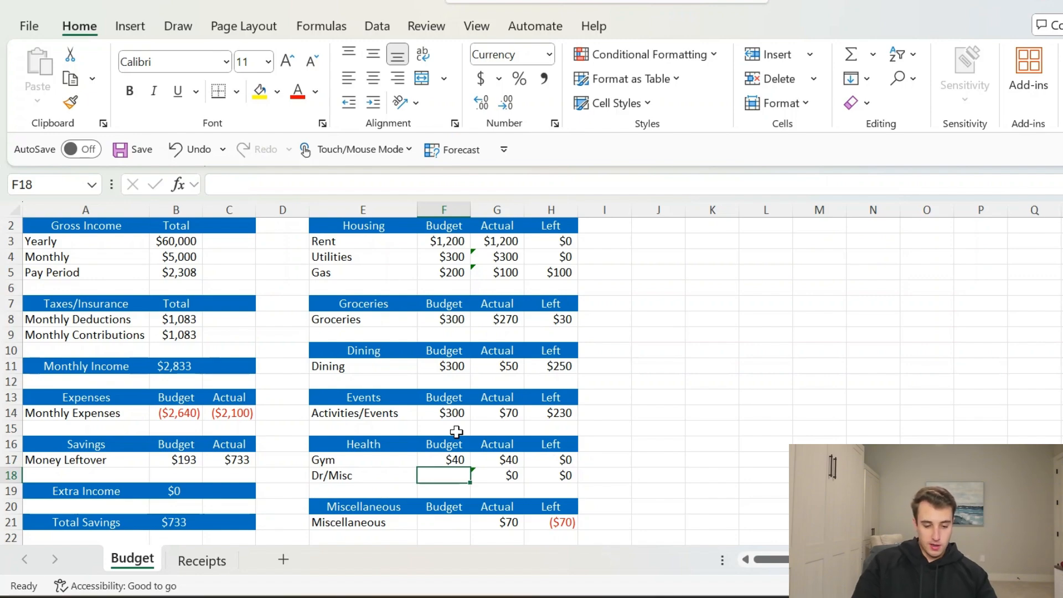
Set the Dr/Misc budget under Health to 60.
key(Left)
key(Right)
key(Left)
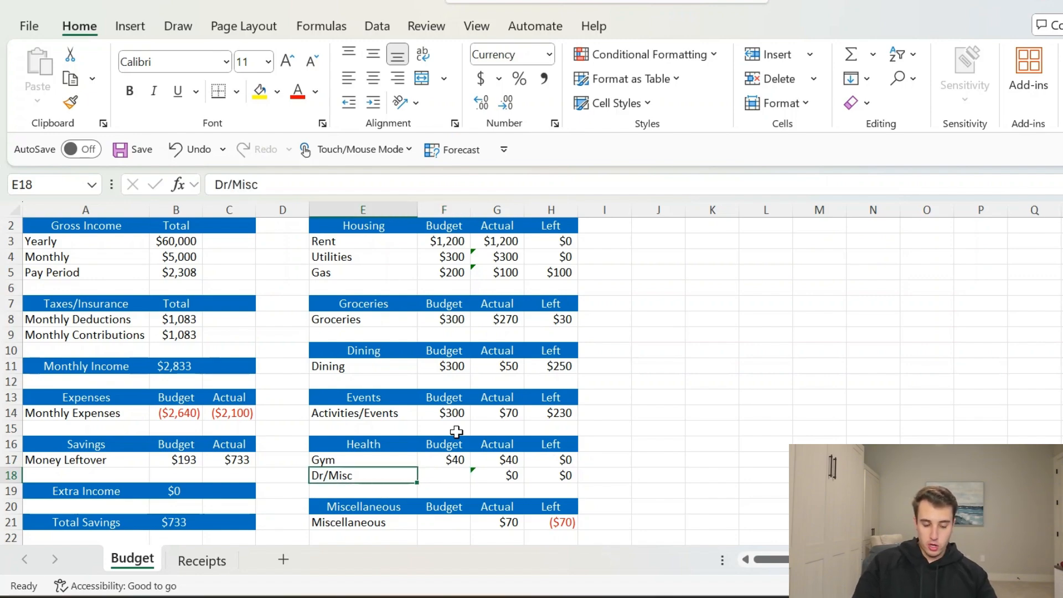
key(Right)
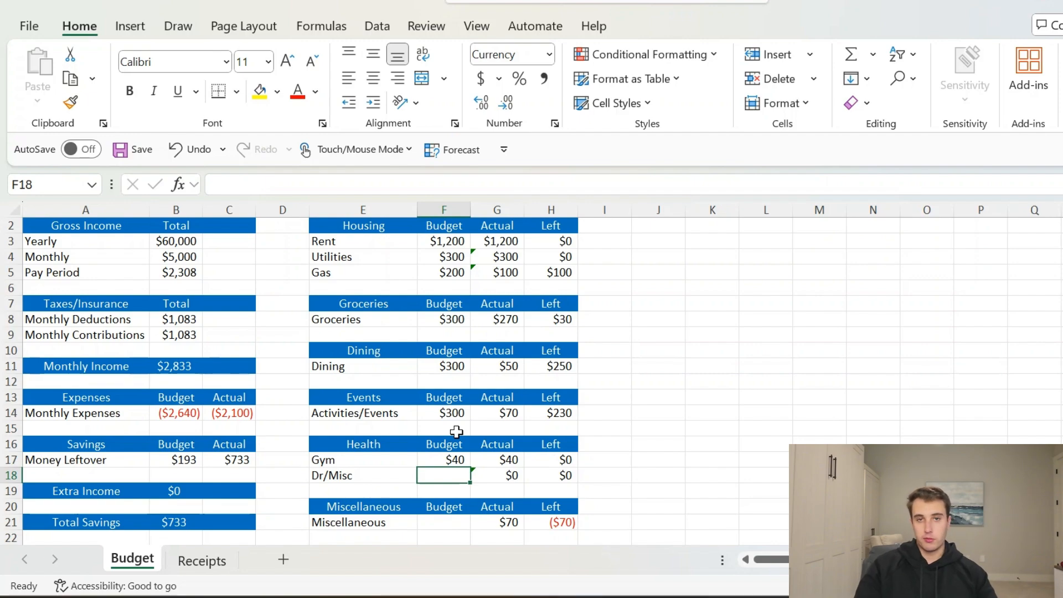
text(60)
key(Return)
Set the Miscellaneous budget to 300.
key(Return)
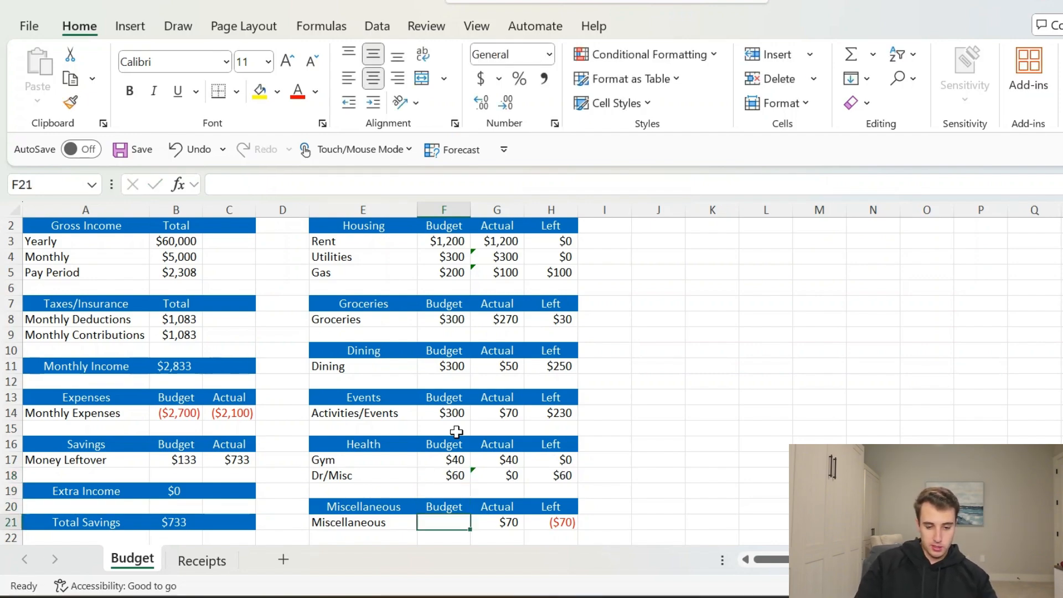
text(300)
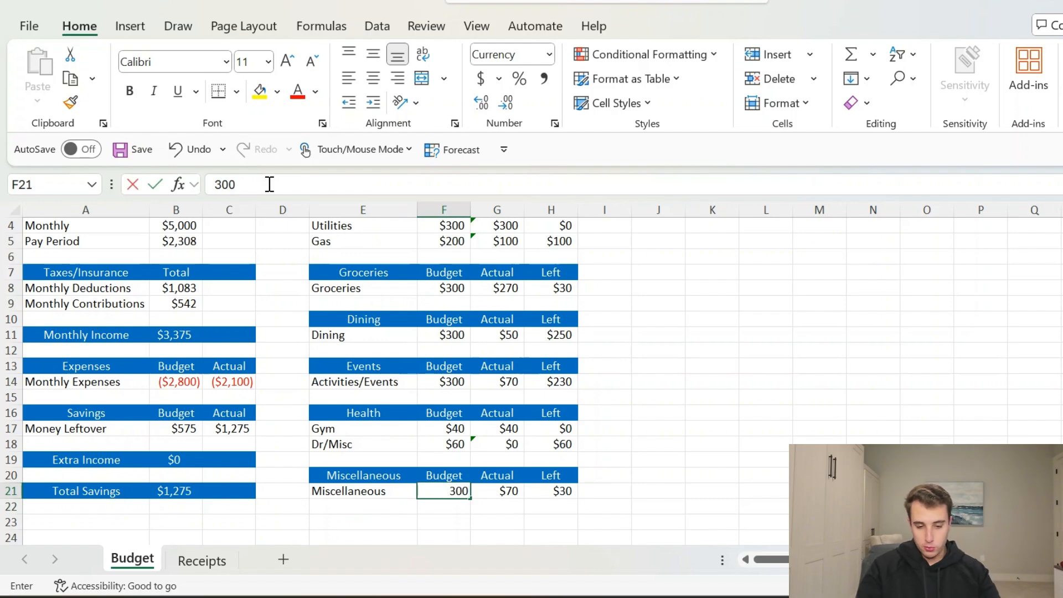
key(Return)
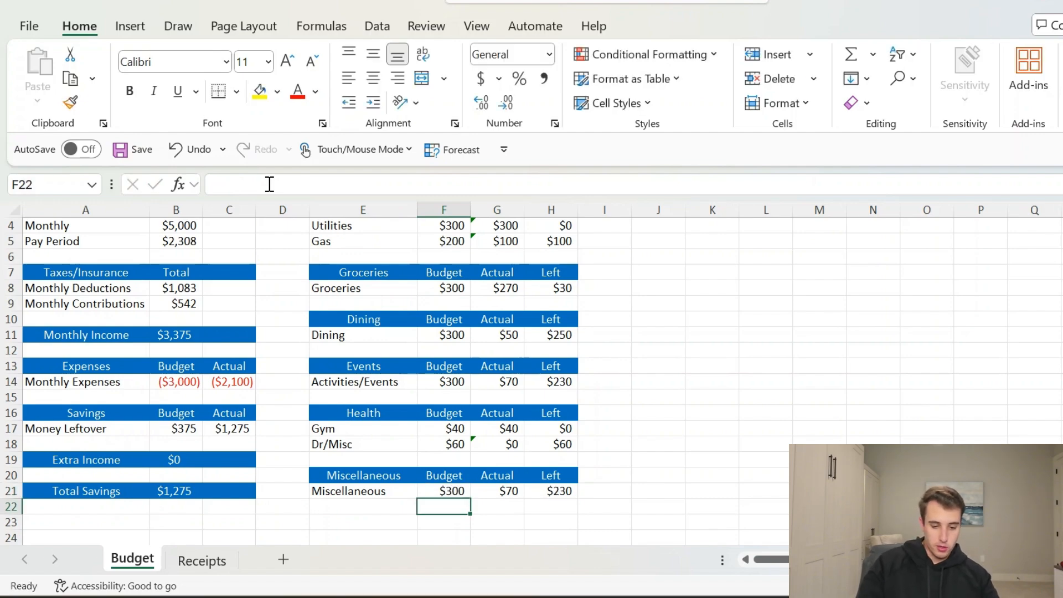
Review the Budget column of all expense categories from Housing down to Miscellaneous.
key(Up)
key(Up)
key(Up)
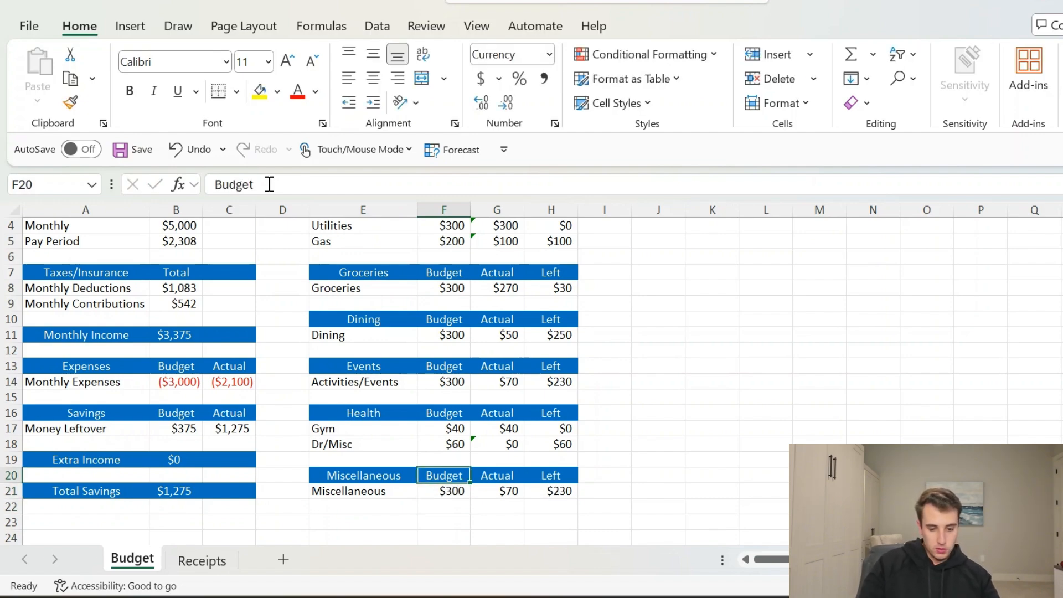
key(Up)
key(Up)
key(Up)
key(Up)
key(Up)
key(Up)
key(Up)
key(Up)
key(Up)
key(Up)
key(Up)
key(Up)
key(Up)
key(Up)
key(Up)
key(Up)
key(Up)
key(Up)
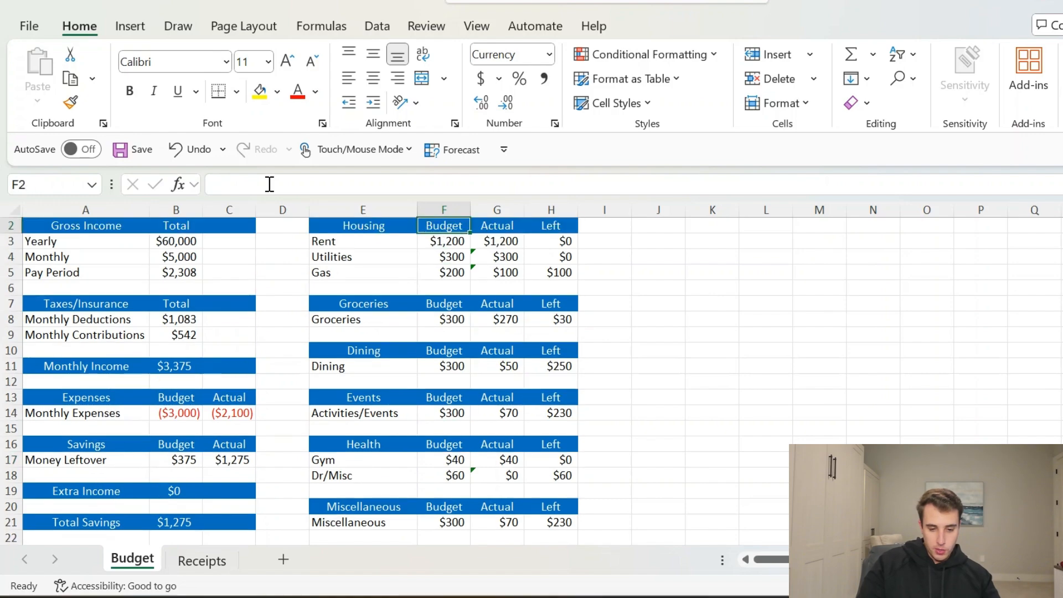
key(Down)
key(Down)
key(Down)
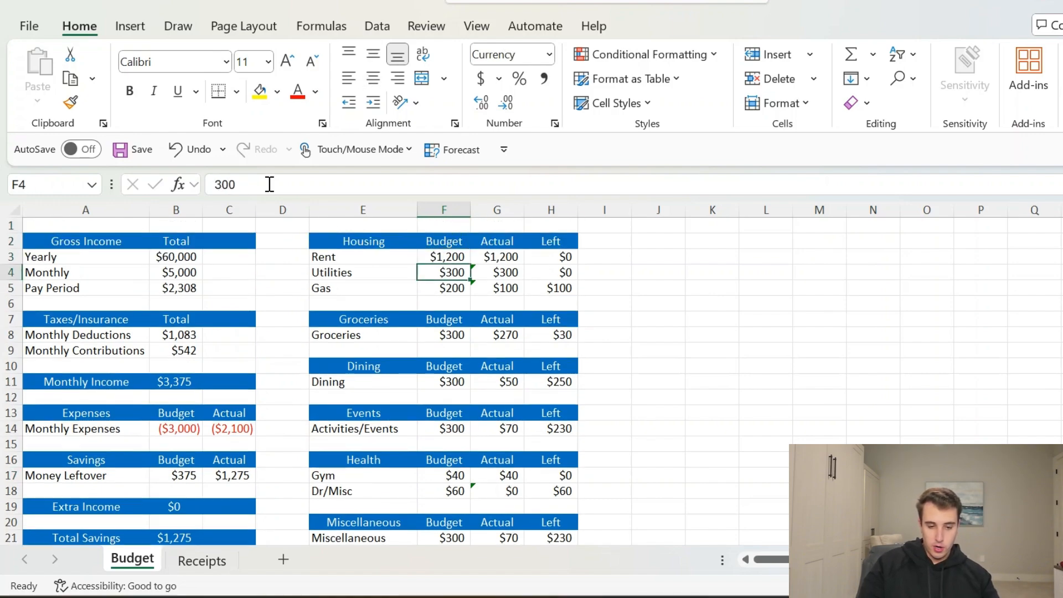
key(Down)
key(Down)
key(Down)
key(Down)
key(Down)
key(Down)
key(Down)
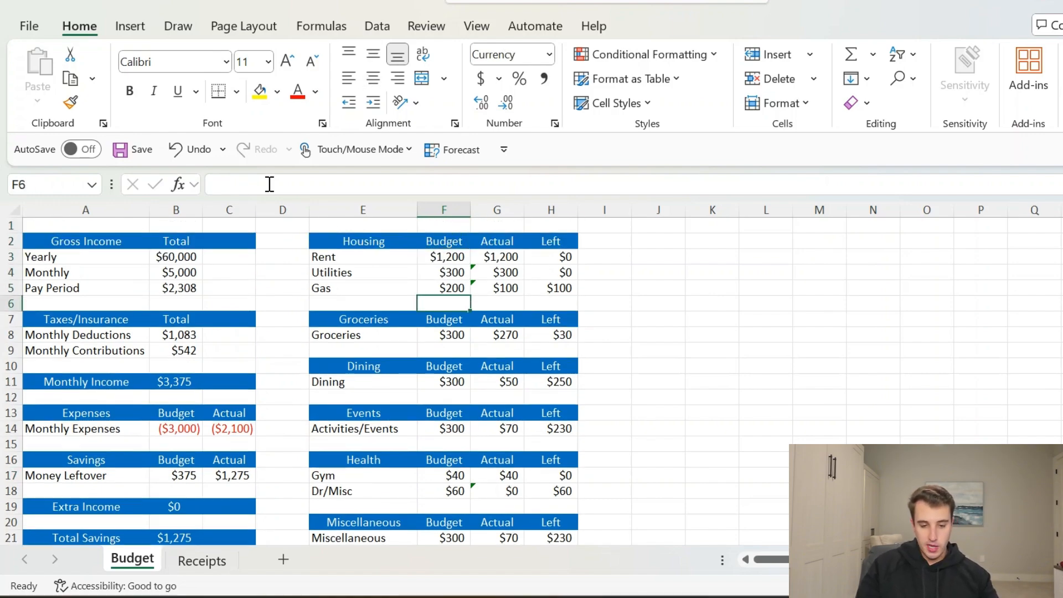
key(Down)
key(Down)
key(Down)
key(Down)
key(Down)
key(Down)
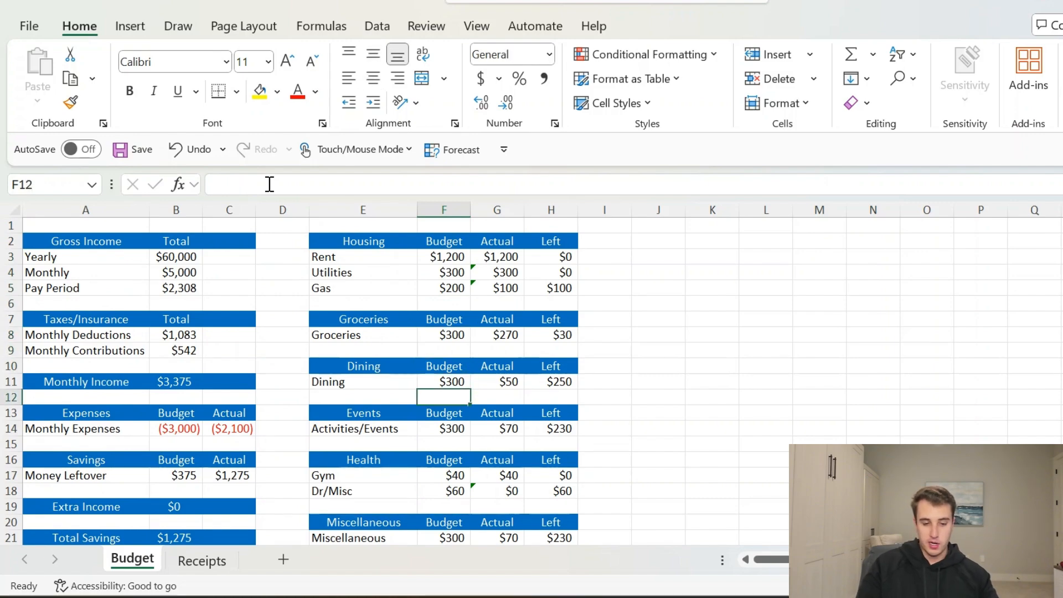
key(Down)
key(Down)
key(Down)
key(Down)
key(Down)
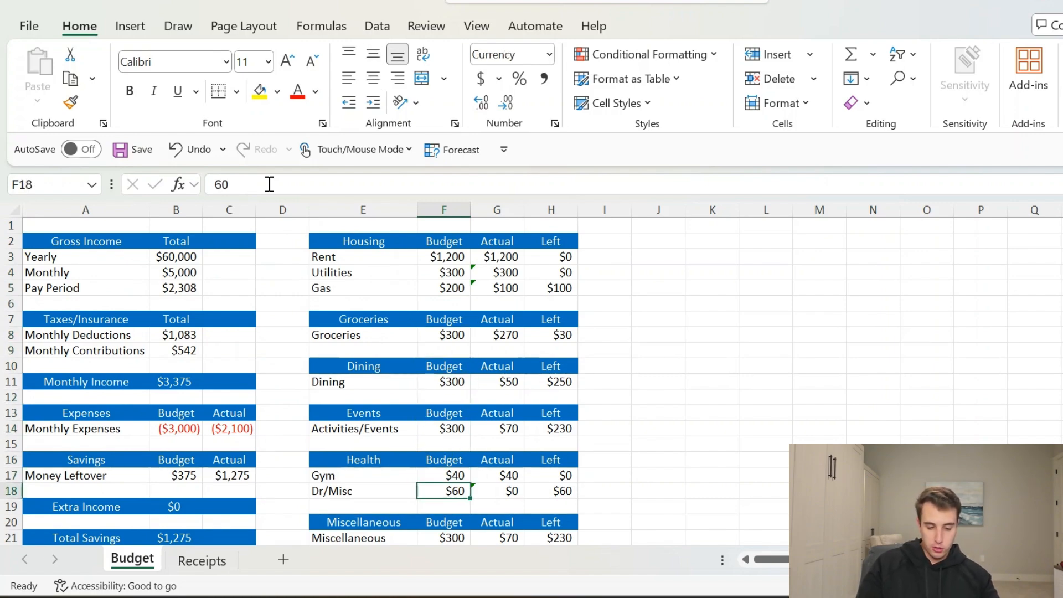
key(Up)
key(Up)
key(Up)
key(Up)
key(Up)
key(Up)
key(Up)
key(Up)
key(Up)
key(Up)
key(Up)
key(Up)
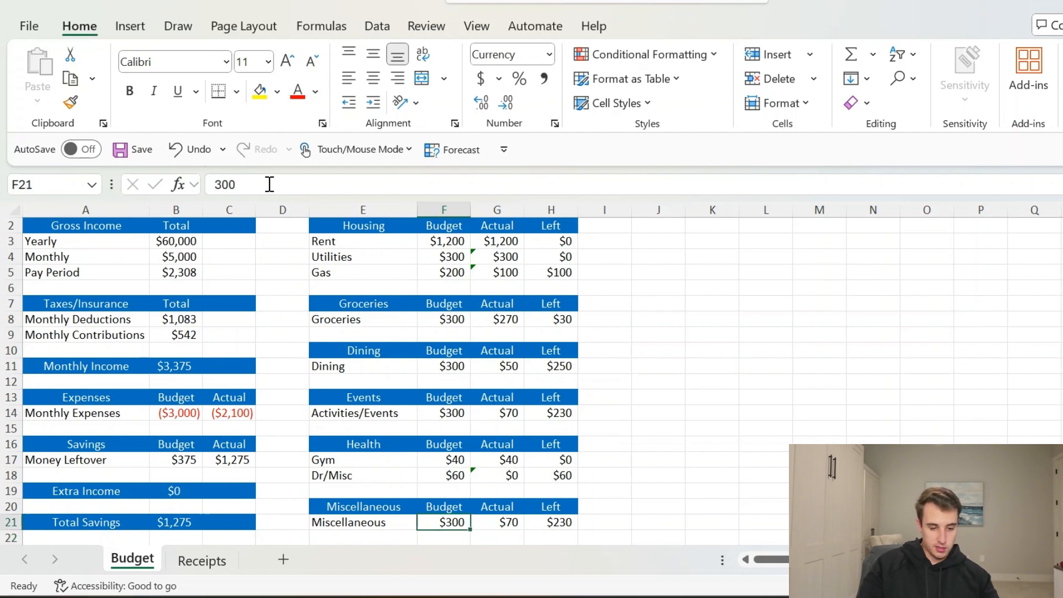
Examine the formulas behind the budgeted and actual Monthly Expenses.
key(Down)
key(Down)
key(Down)
key(Down)
key(Down)
key(Left)
key(Left)
key(Left)
key(Left)
key(Up)
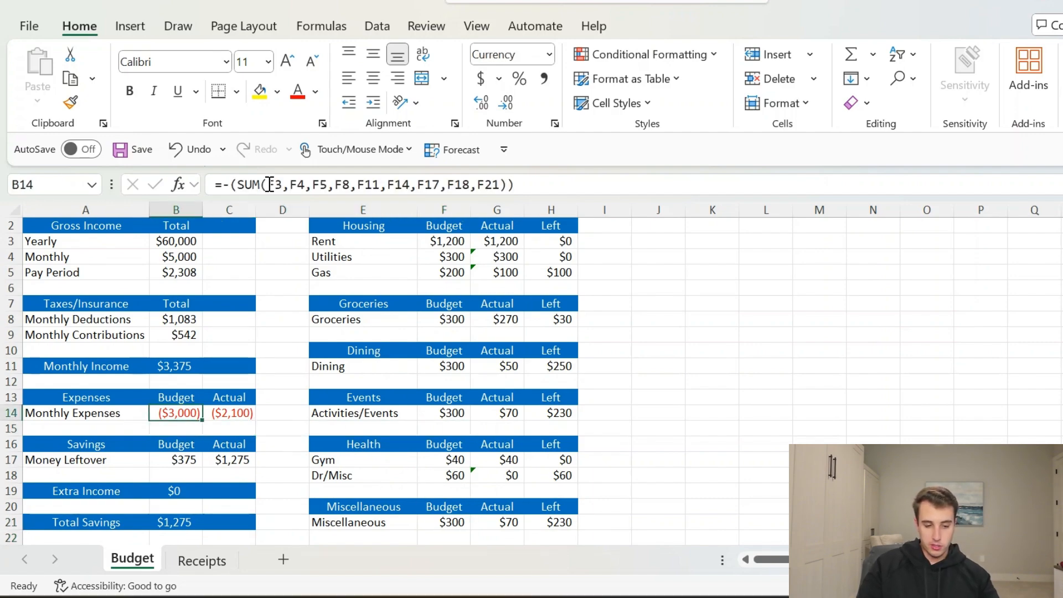
key(Right)
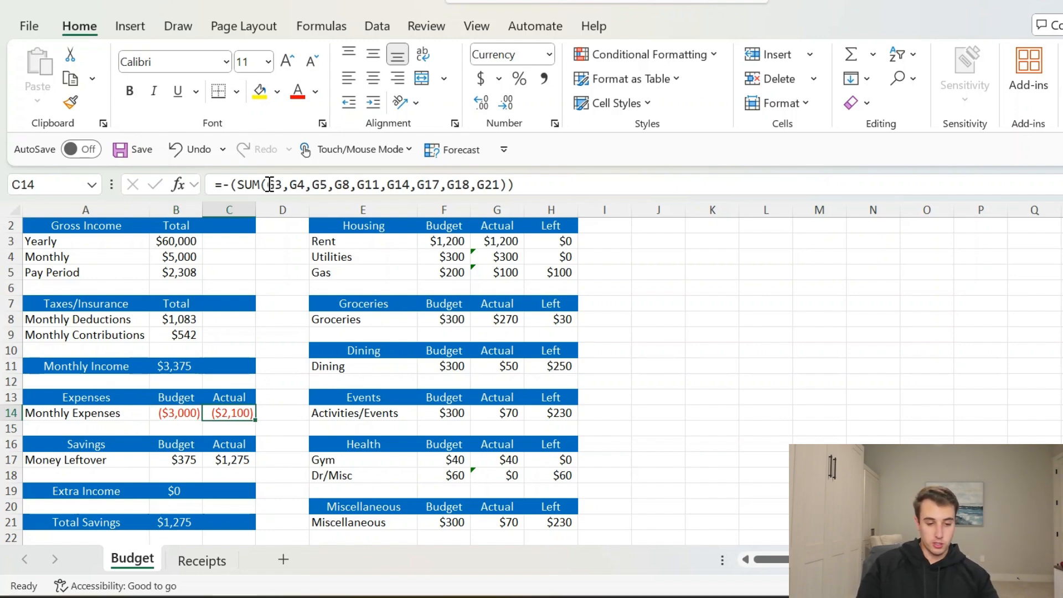
Examine the budgeted and actual Money Leftover formulas in the Savings section.
key(Left)
key(Down)
key(Down)
key(Down)
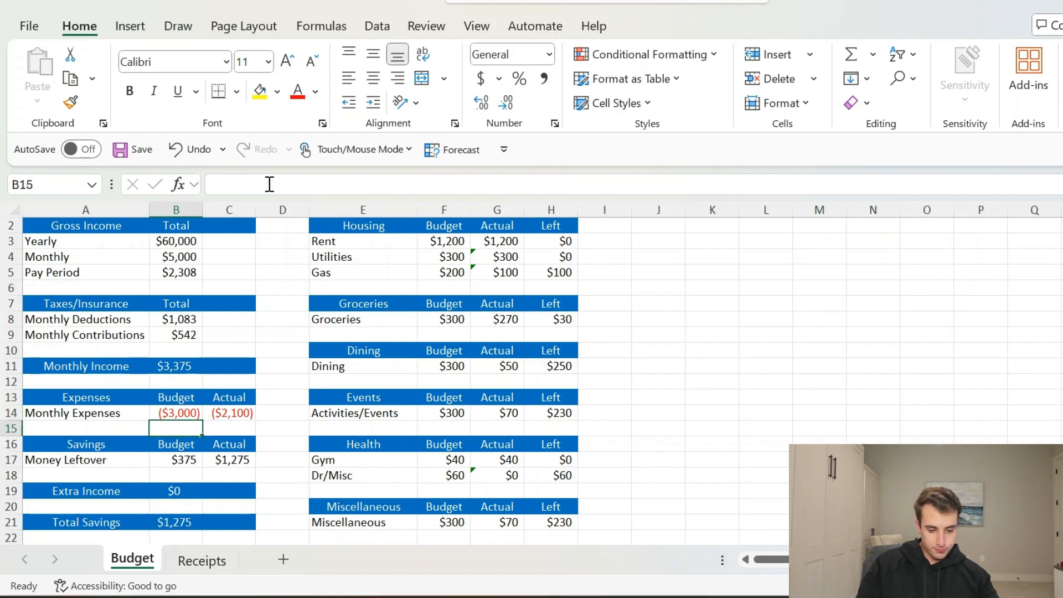
key(Left)
key(Up)
key(Down)
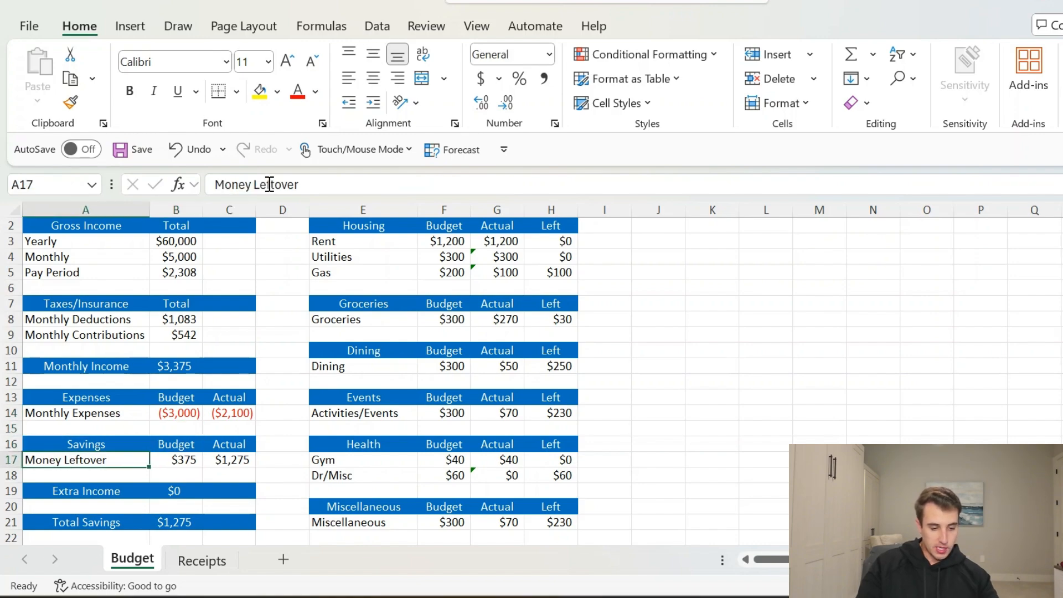
key(Right)
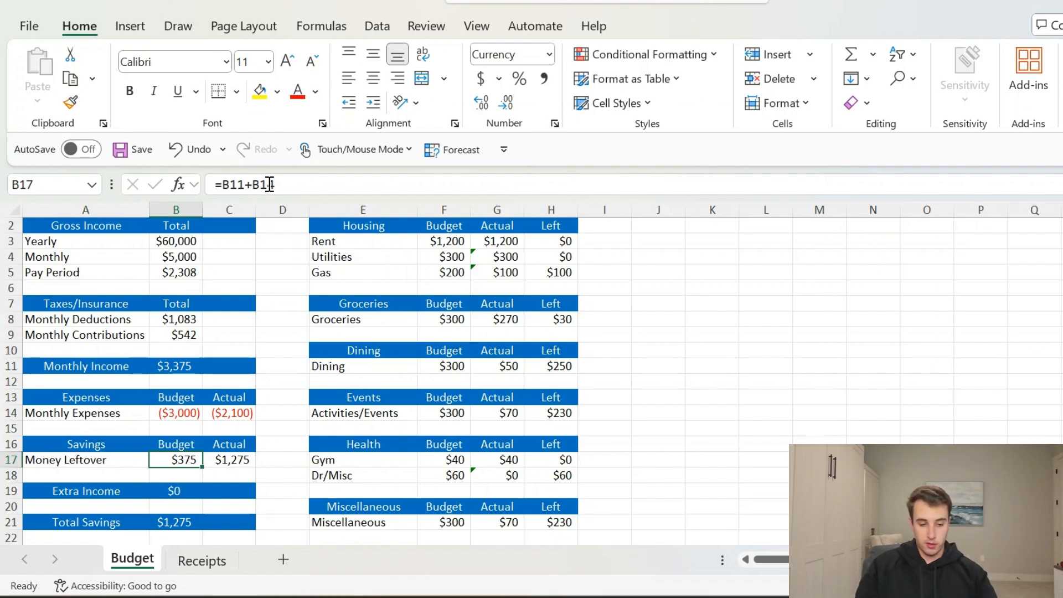
key(Right)
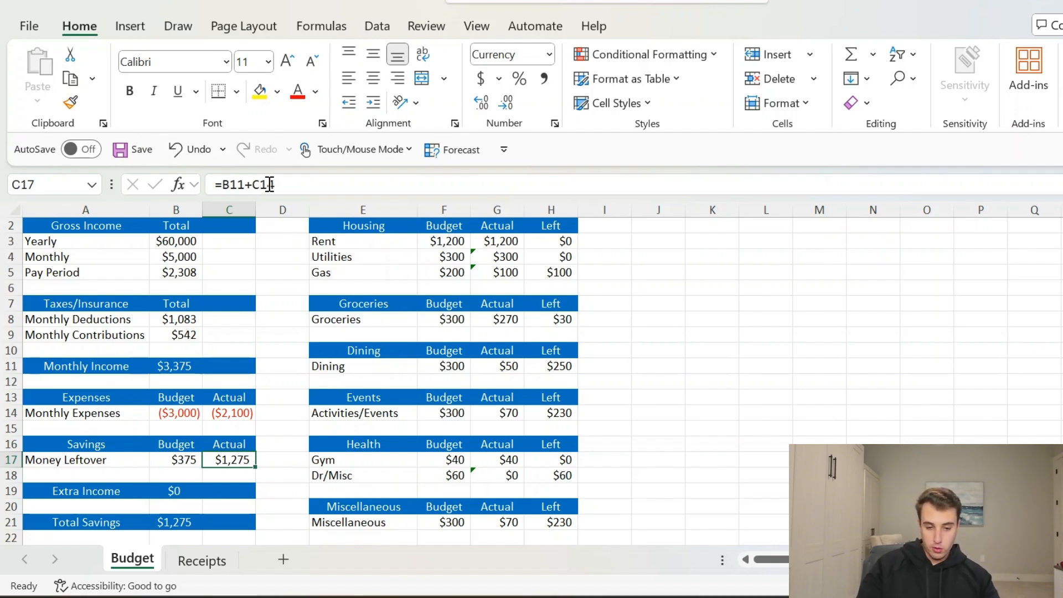
key(Right)
key(Right)
key(Right)
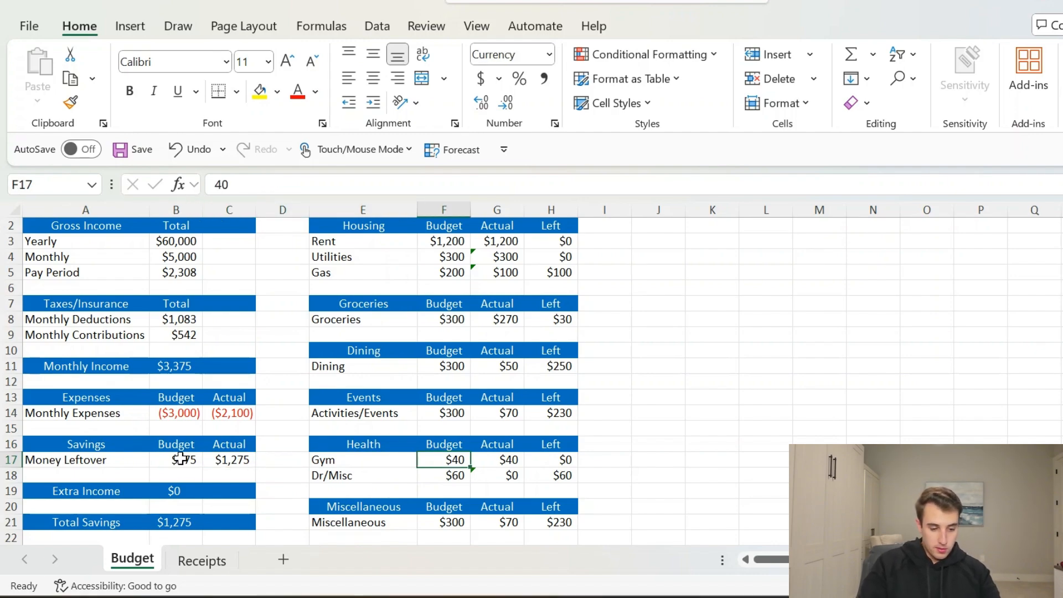
Look over the Extra Income and Total Savings rows.
click(51, 487)
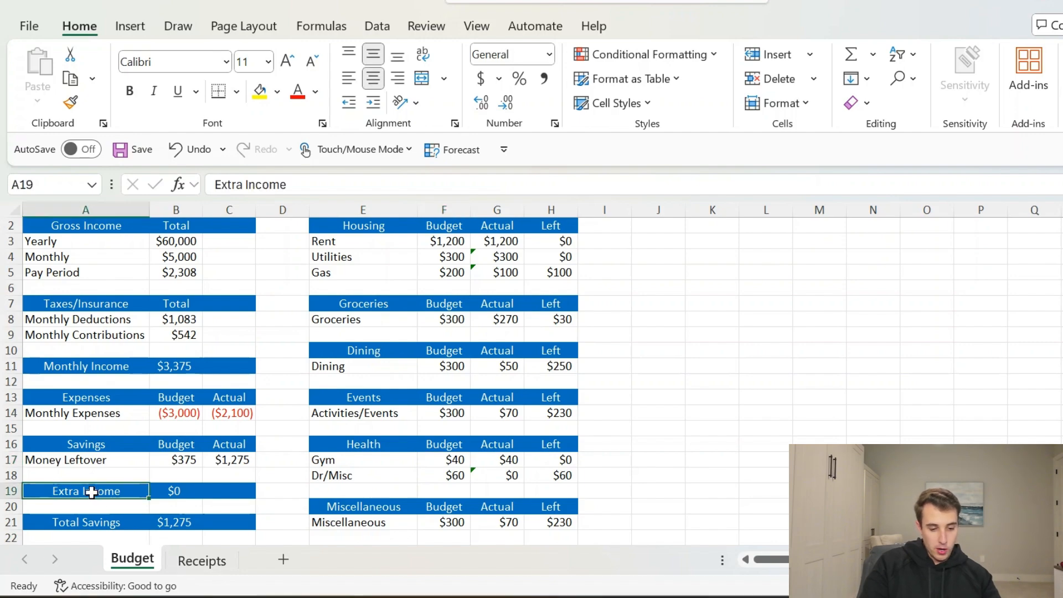
key(Down)
key(Down)
key(Down)
key(Down)
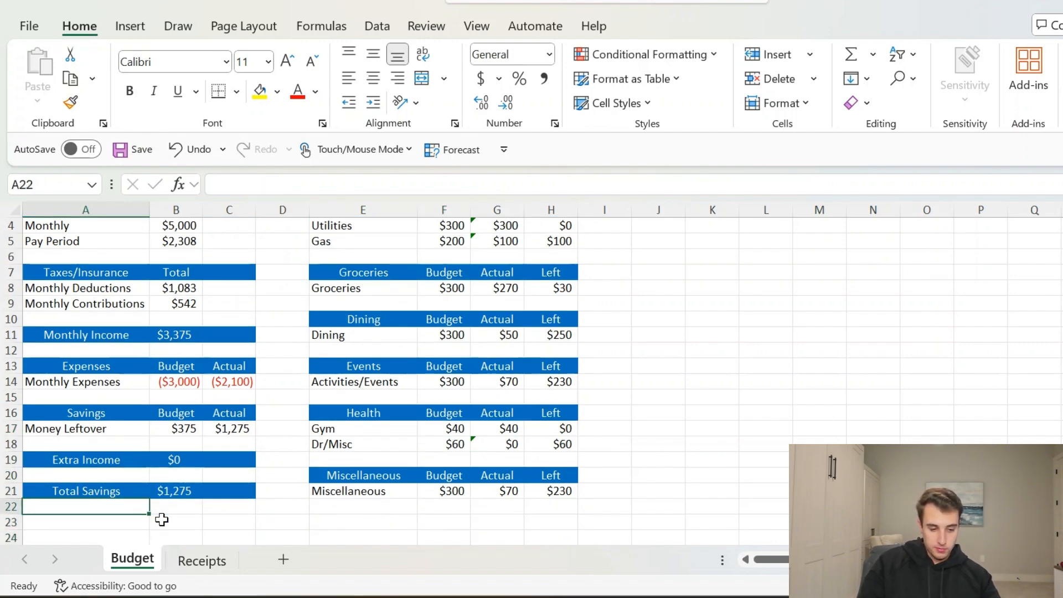
key(Up)
key(Up)
key(Up)
key(Up)
On the Receipts sheet, enter "Overtime" as the first Extra Income item with a total of 200.
click(202, 561)
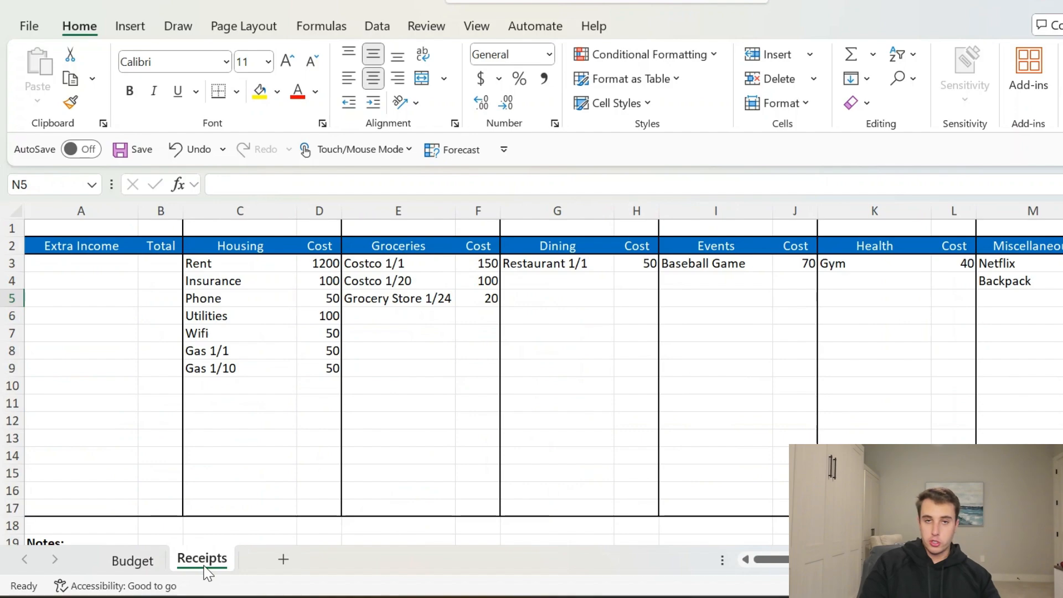
click(98, 263)
text(Overtime)
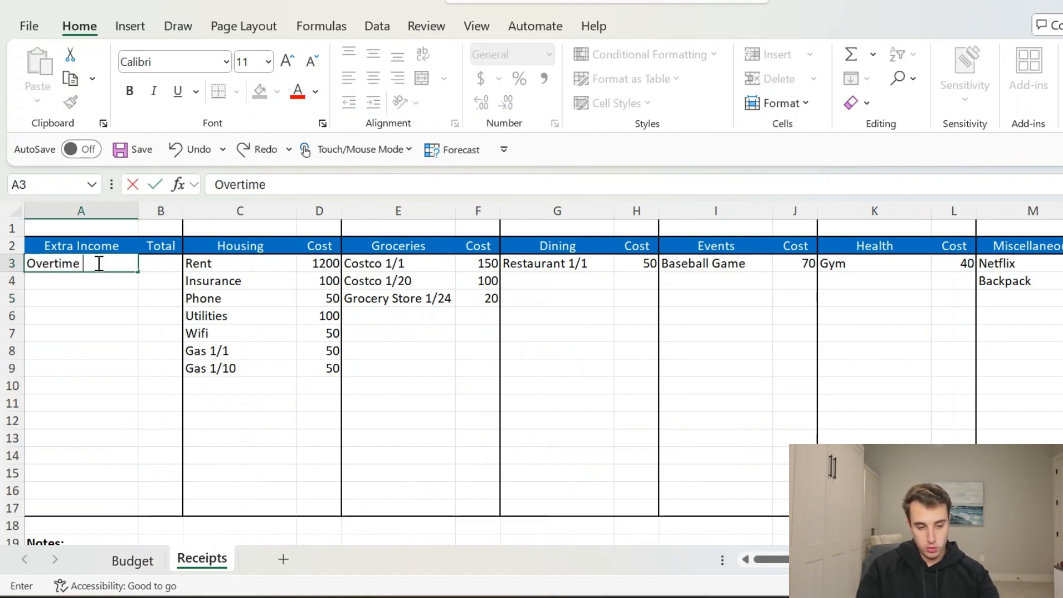
key(Return)
key(Up)
key(Right)
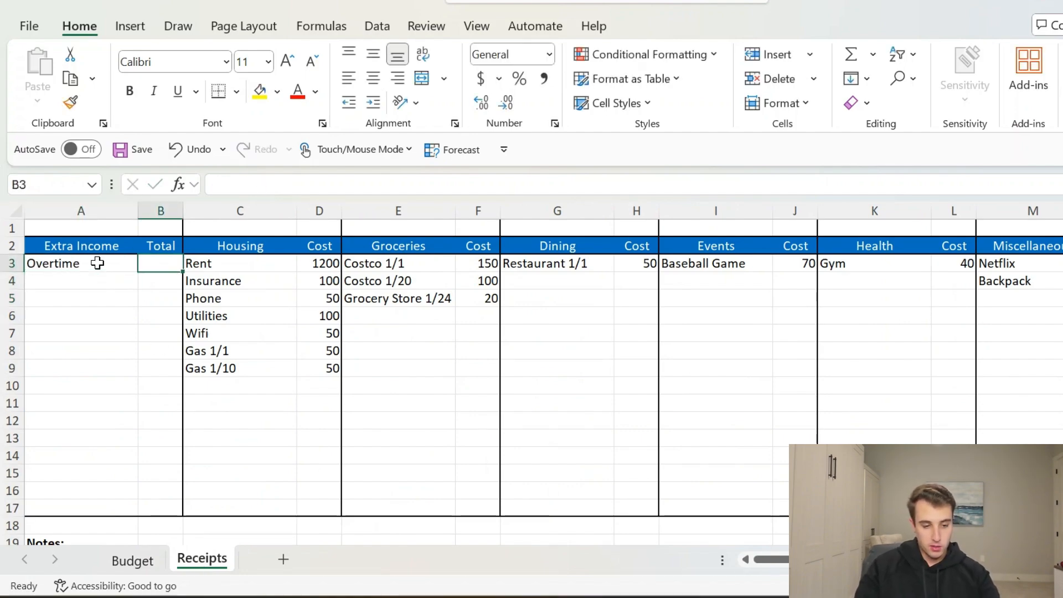
text(200)
key(Return)
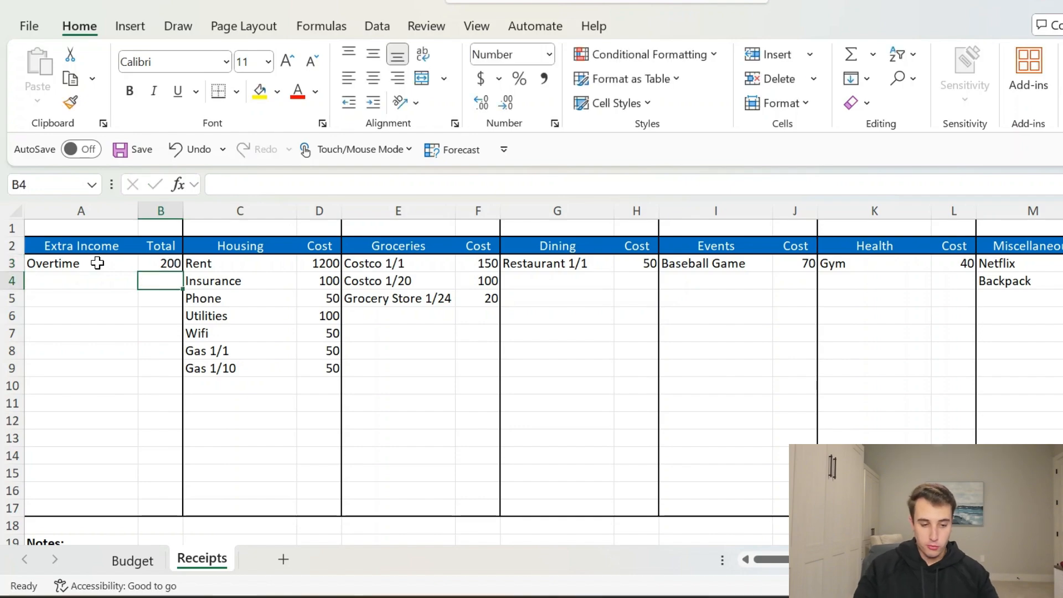
Return to the Budget sheet and check the actual Money Leftover and Total Savings against the added extra income.
click(136, 564)
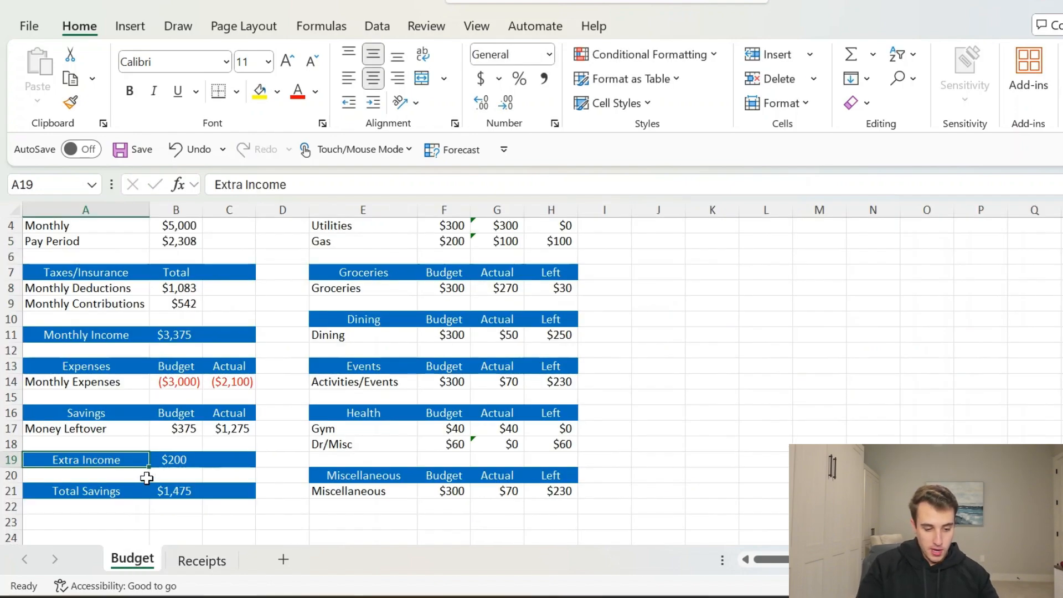
click(95, 503)
key(Up)
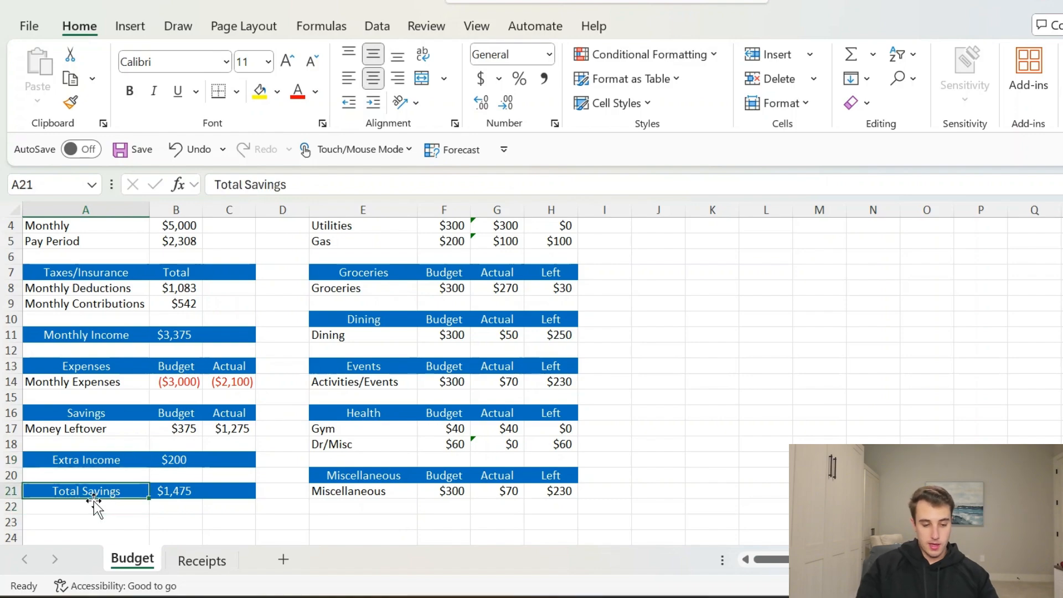
click(247, 434)
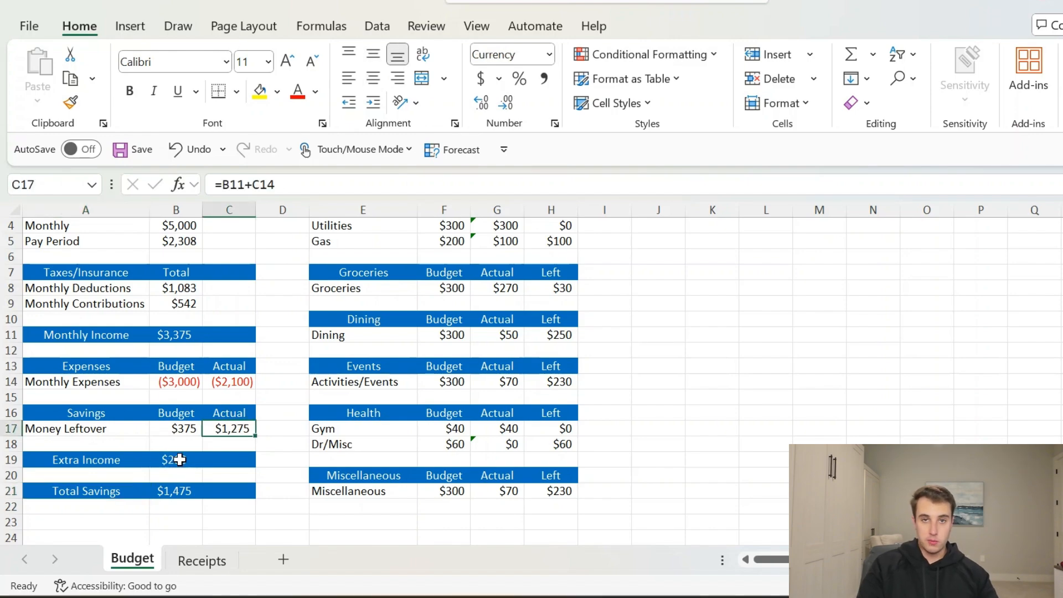
click(178, 490)
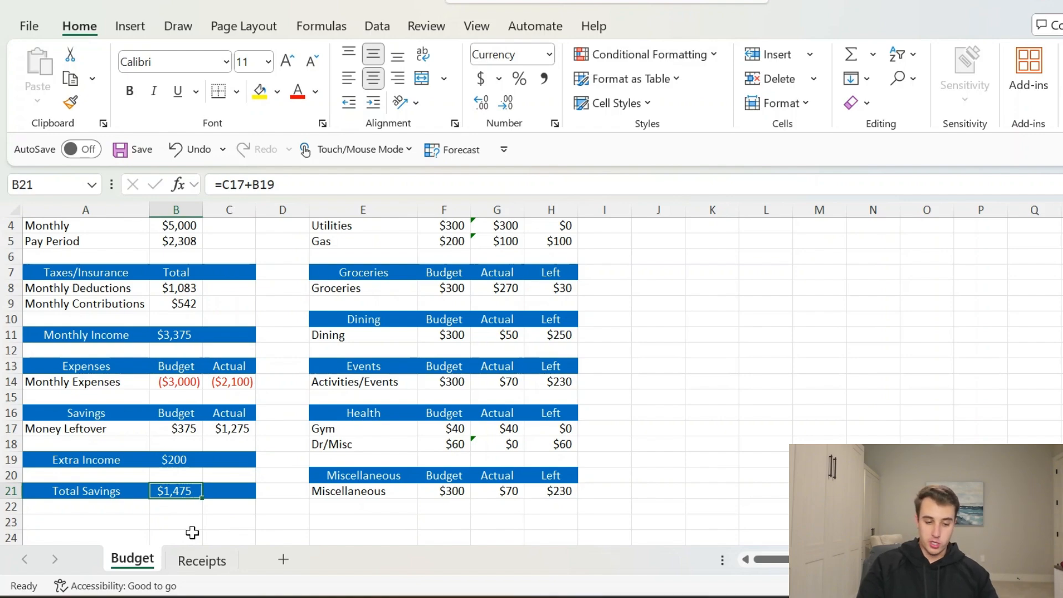
On the Receipts sheet, enter "Restaurant Gift Card" in A20 as the first item under Notes.
click(202, 560)
click(73, 390)
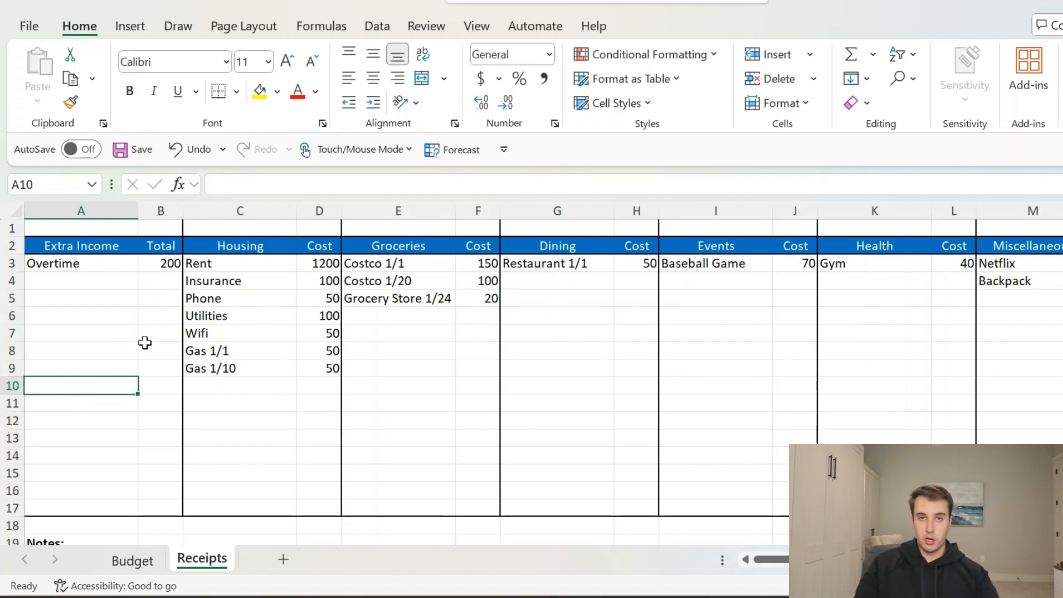
key(Up)
key(Up)
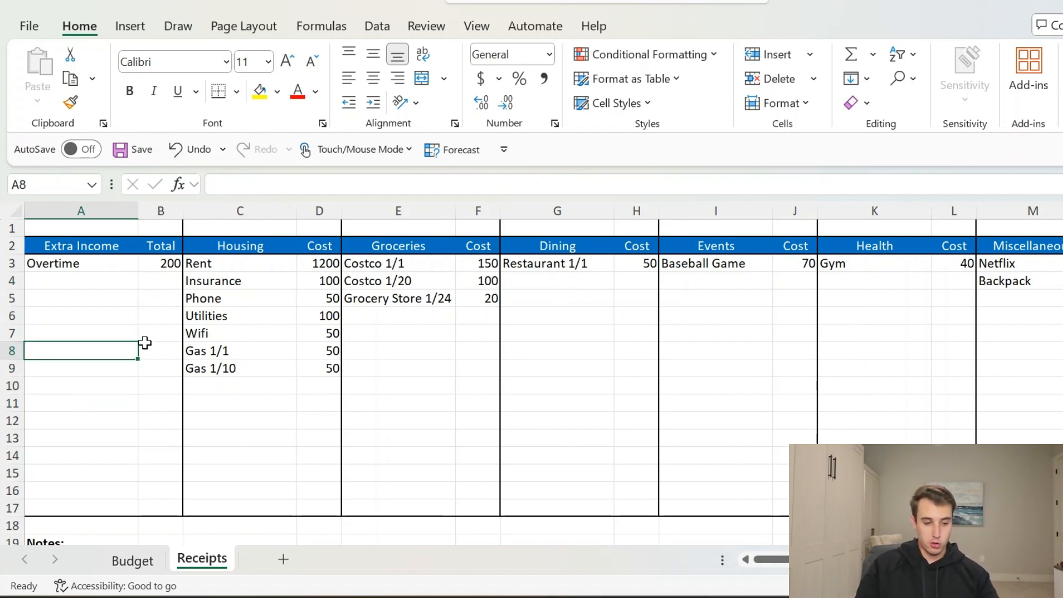
key(Down)
key(Down)
key(Down)
key(Down)
key(Down)
key(Down)
key(Down)
key(Down)
key(Down)
key(Down)
key(Down)
key(Down)
key(Down)
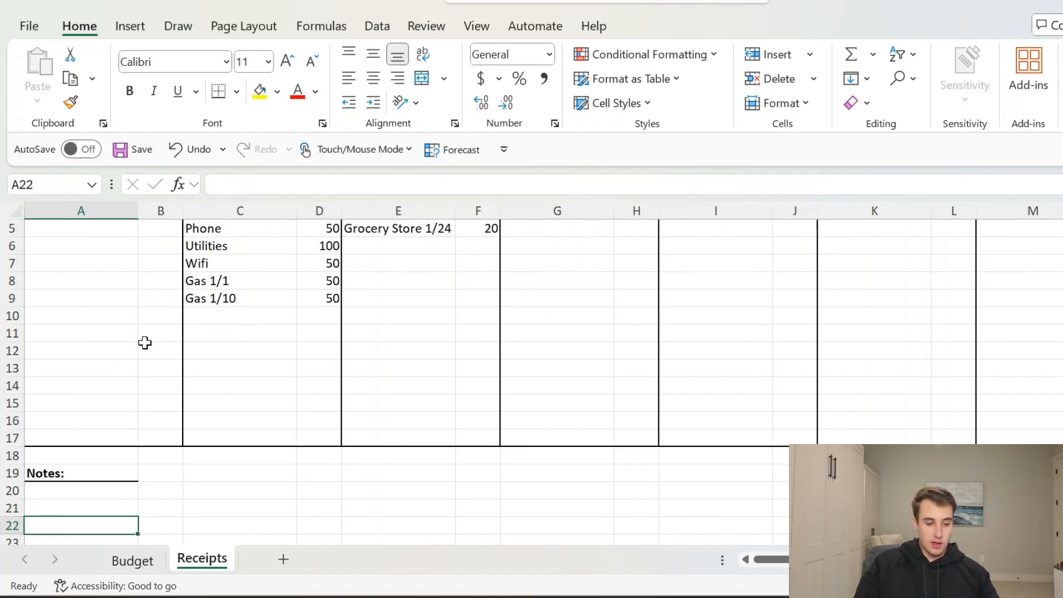
key(Up)
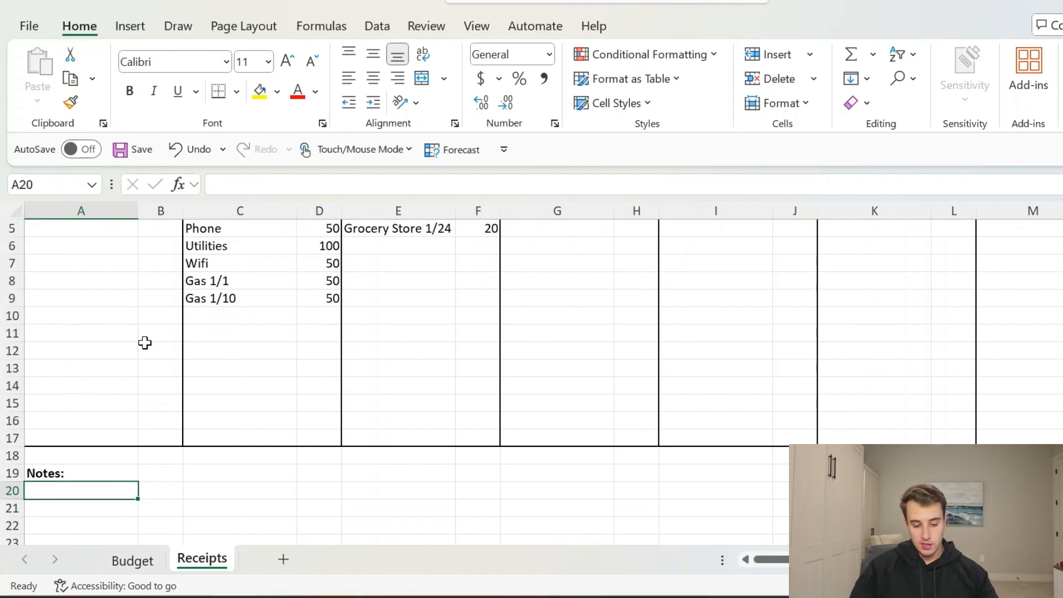
text(Re)
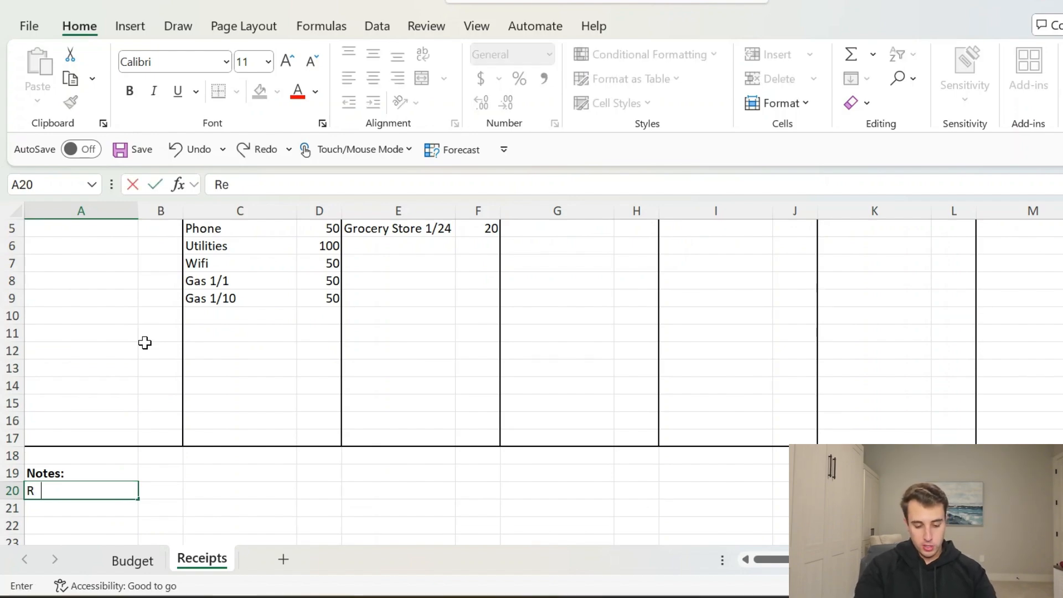
text(staurant Gift Vo)
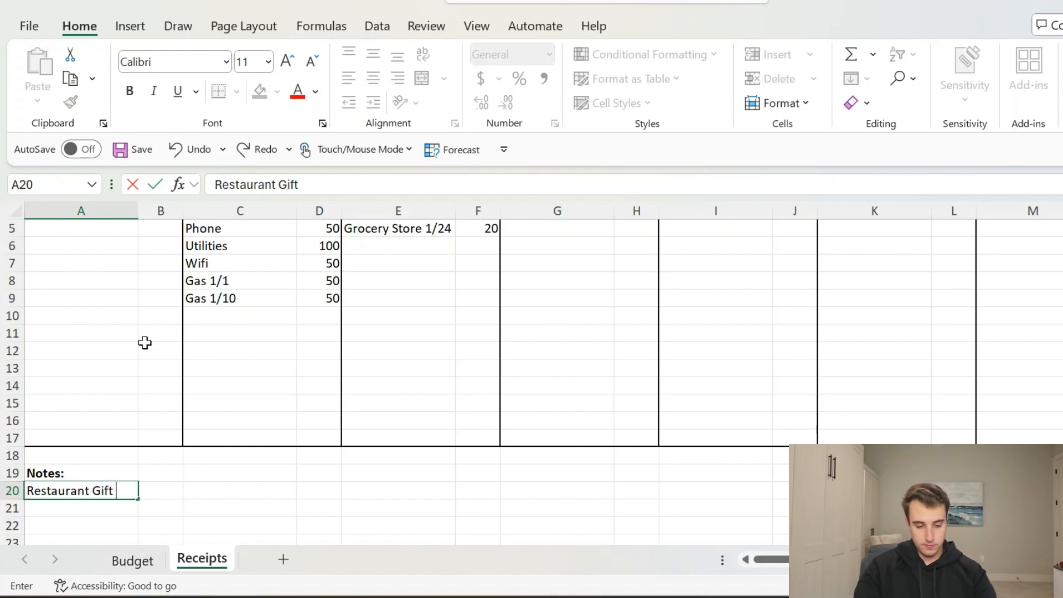
key(BackSpace)
key(BackSpace)
text(Card)
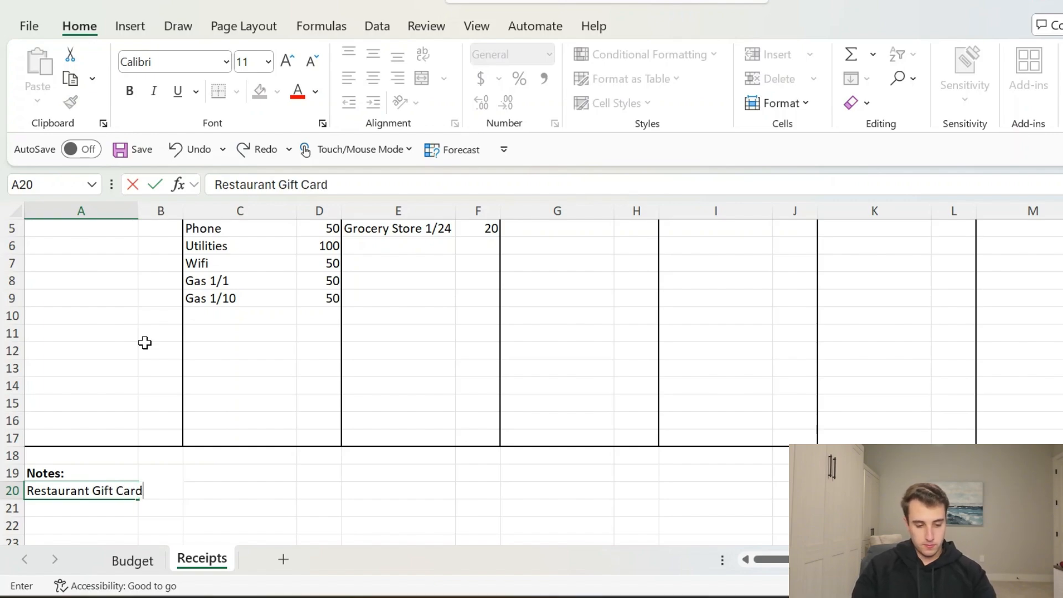
key(Return)
Enter 100 as the amount beside the Restaurant Gift Card note.
key(Up)
key(Right)
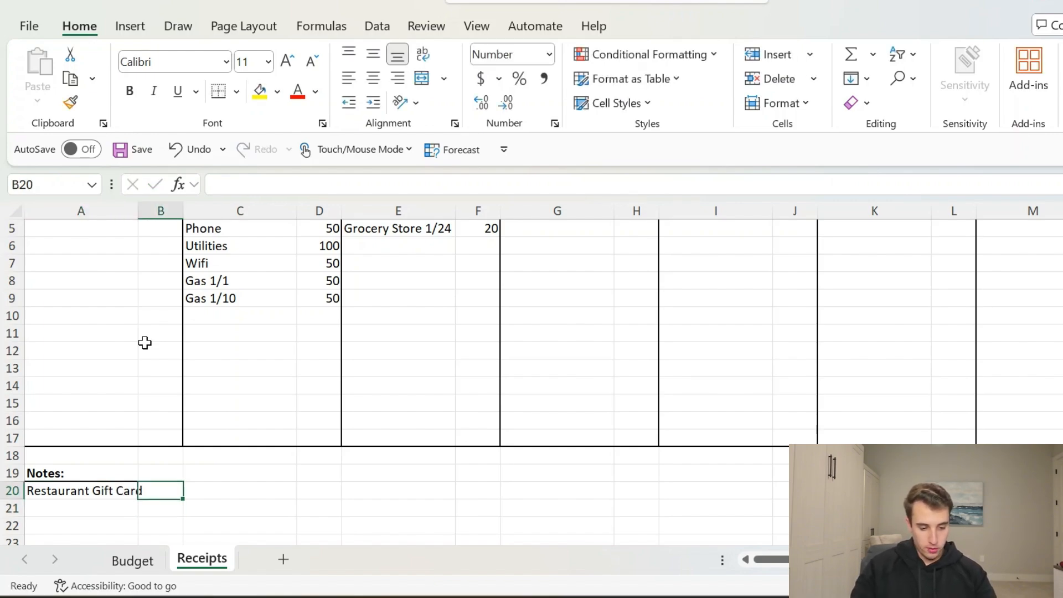
text($100)
key(Return)
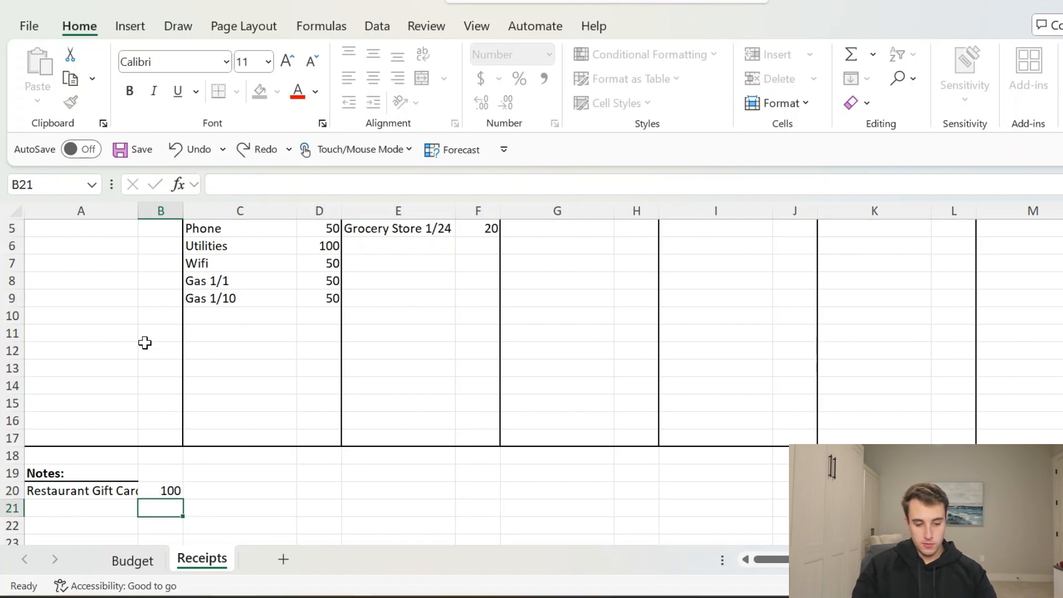
Enter the note "Add to February" in I20, below the Events list.
key(Left)
key(Right)
key(Up)
key(Up)
key(Right)
key(Right)
key(Right)
key(Right)
key(Right)
key(Right)
key(Right)
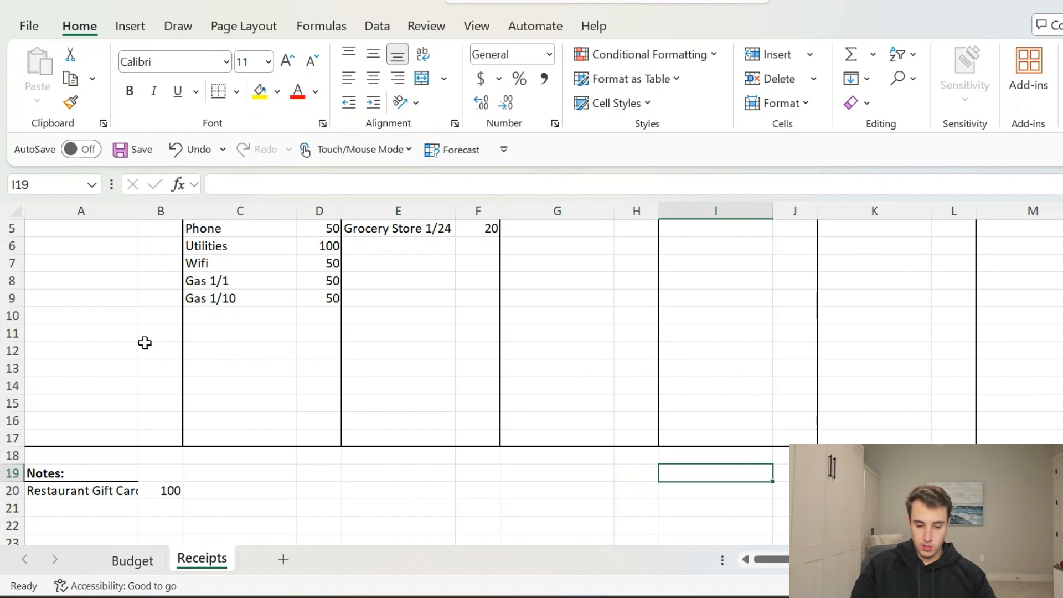
key(ctrl+Up)
key(Up)
key(Down)
key(Down)
key(Down)
key(Down)
key(Down)
key(Down)
key(Down)
key(Down)
key(Down)
key(Down)
key(Down)
key(Down)
key(Down)
key(Down)
key(Down)
key(Down)
key(Down)
key(Down)
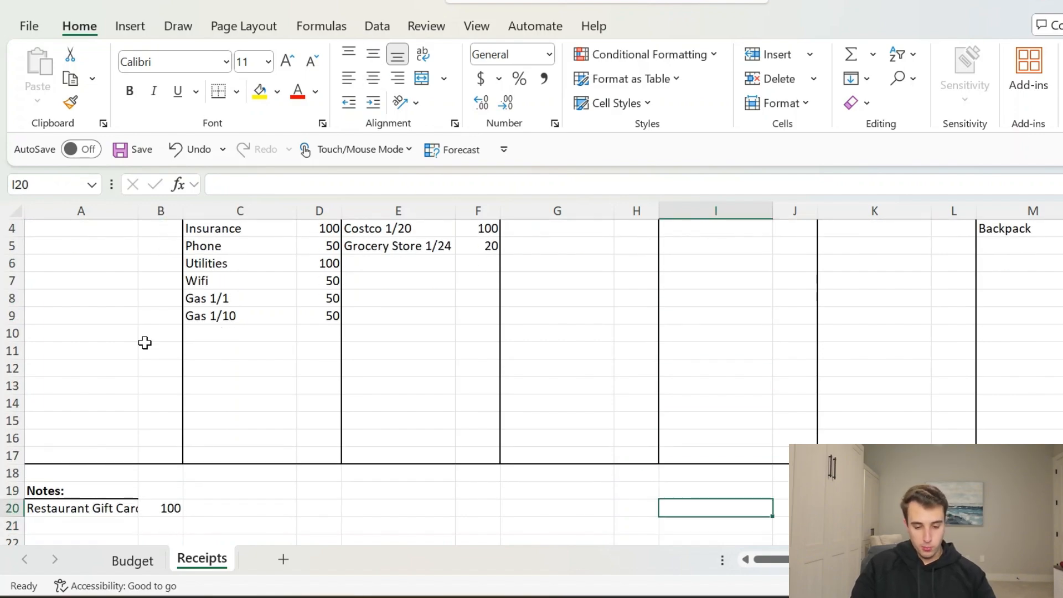
text(Add to)
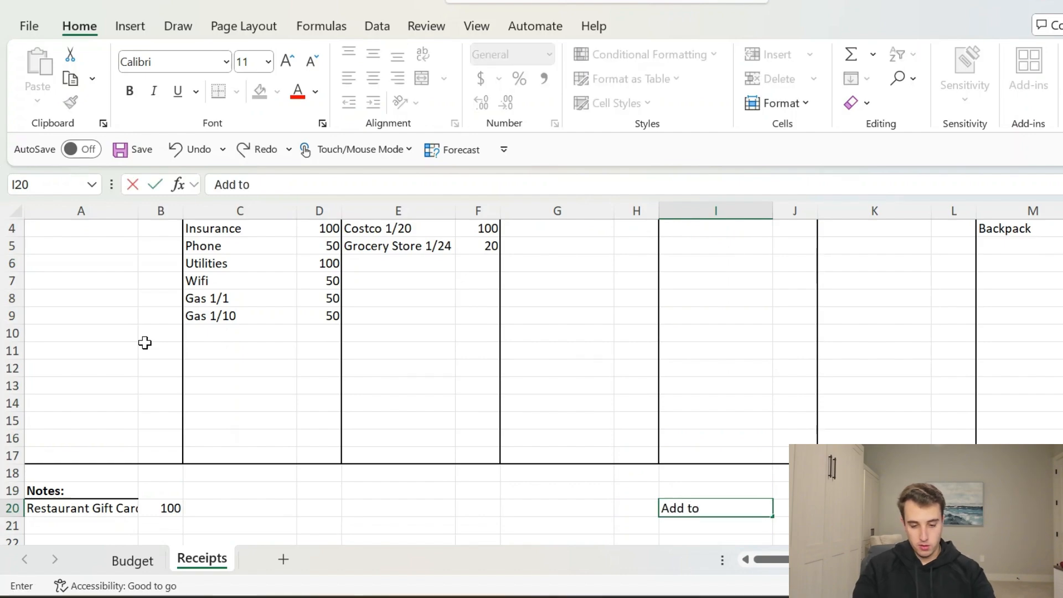
text( February)
key(Return)
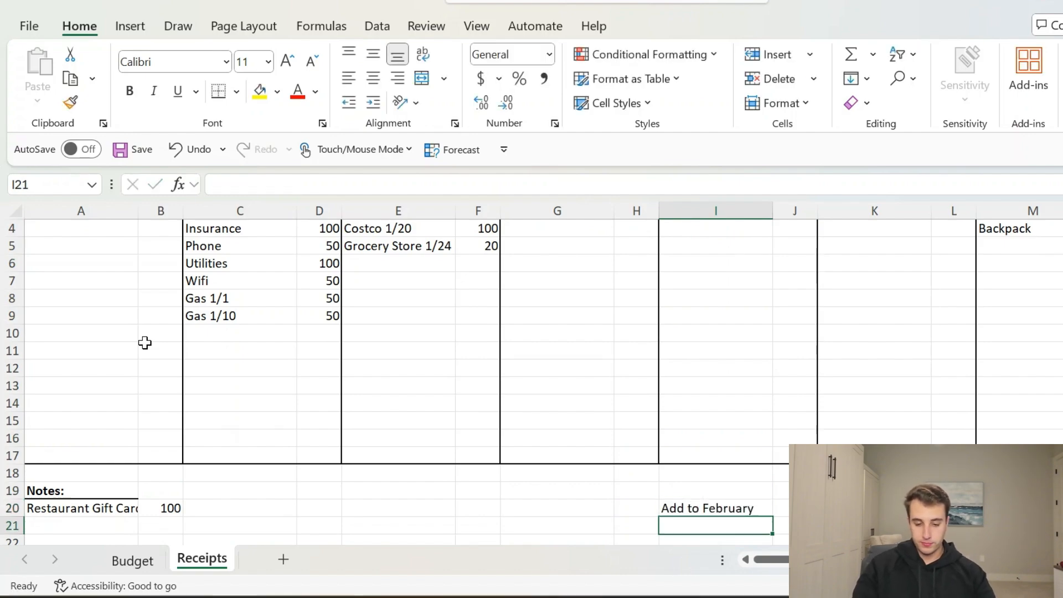
Under the "Add to February" note, enter "Flight" in I21 with a cost of 200 in J21.
scroll(145, 343, down, 1)
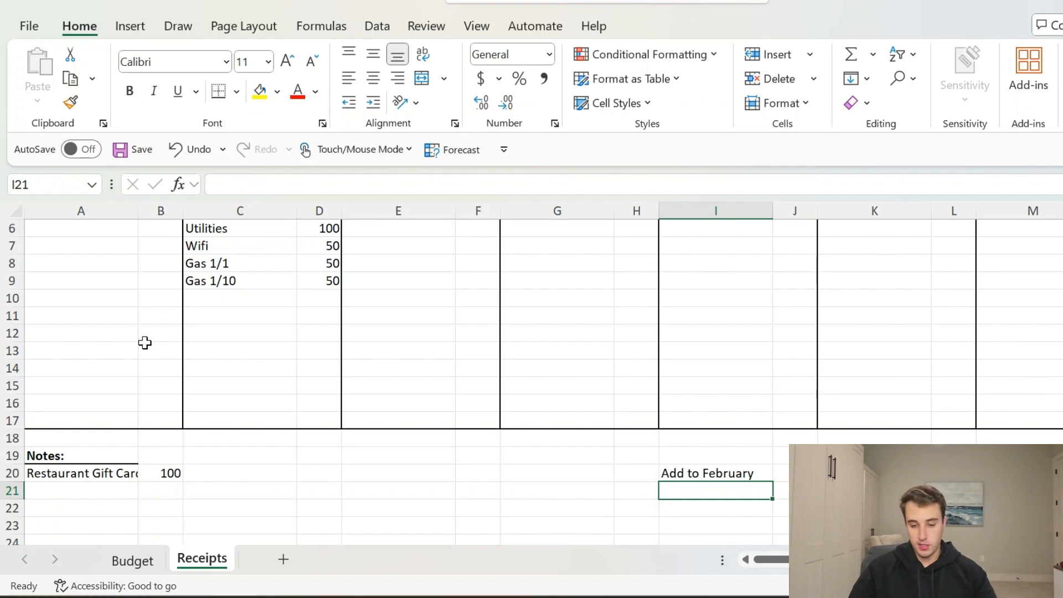
text(Flight)
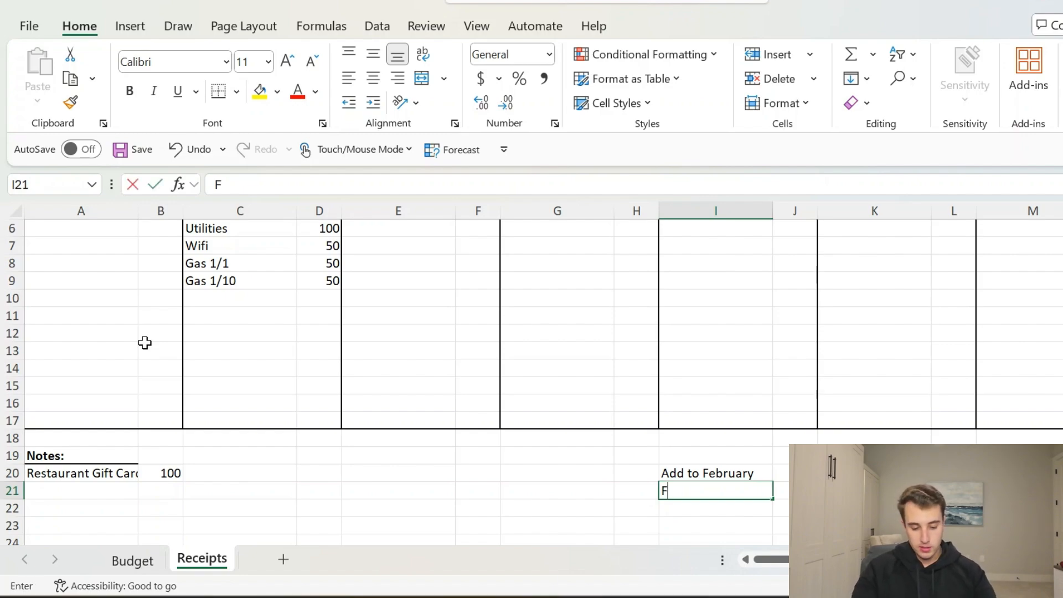
key(Return)
key(Up)
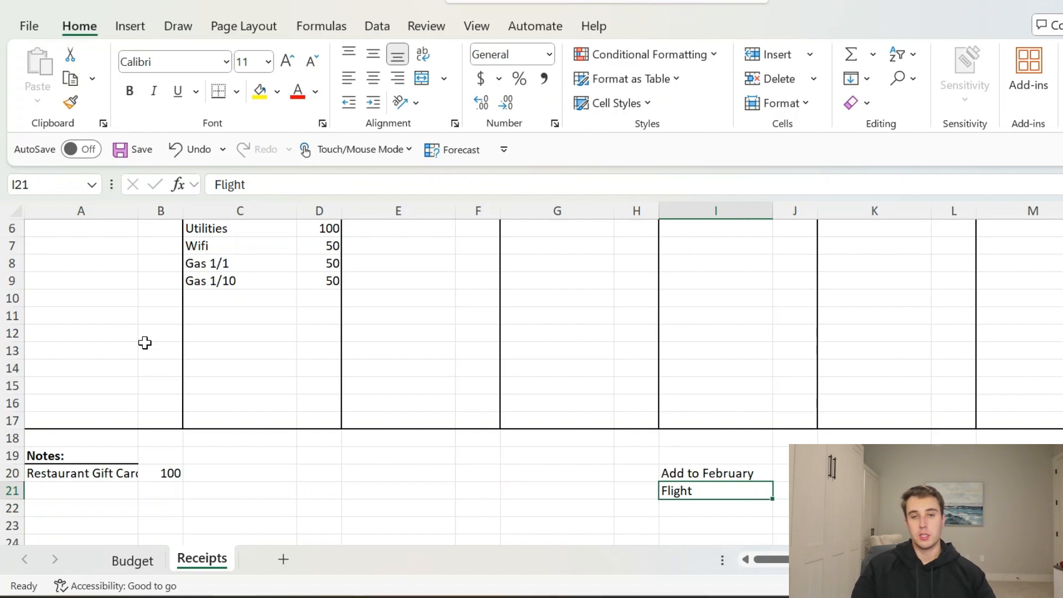
key(Right)
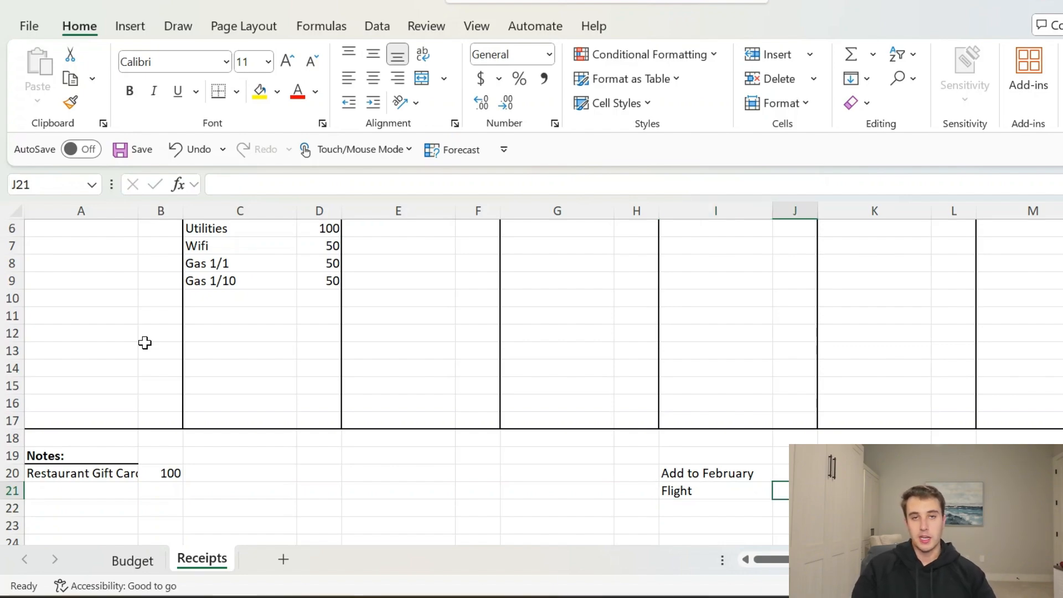
text(200)
key(Return)
Look over the Events list above the February note, up to its header.
key(Up)
key(Left)
key(Up)
key(Left)
key(Up)
key(Right)
key(Up)
key(Up)
key(Up)
key(Up)
key(Up)
key(Up)
key(Up)
key(Up)
key(Up)
key(Up)
key(Up)
key(Up)
key(Up)
key(Up)
key(Up)
key(Up)
key(Up)
key(Up)
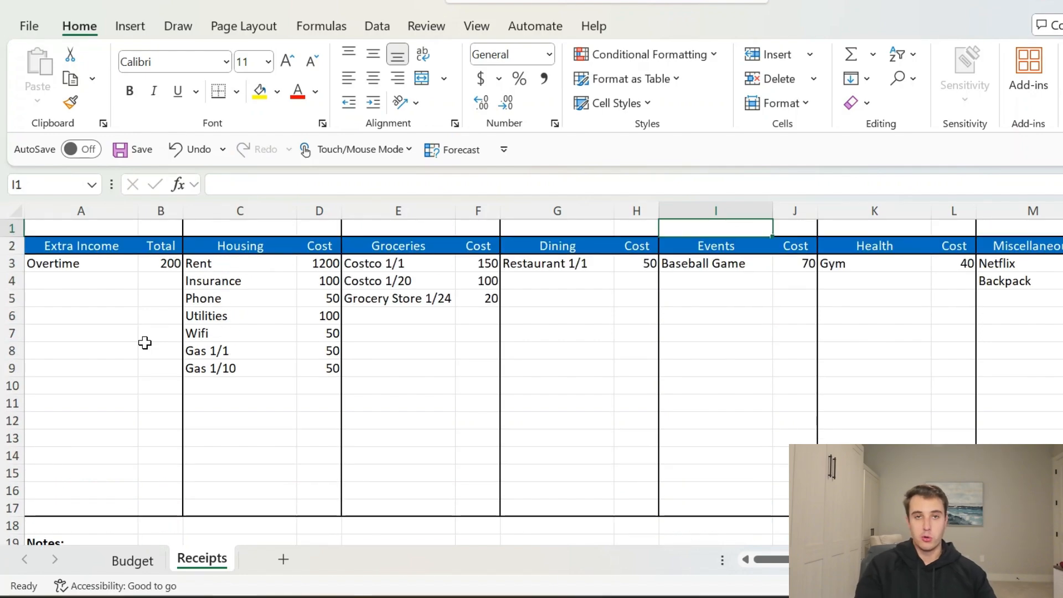
Copy the Flight entry and its cost from I21:J21 into I5:J5 of the Events list.
key(Down)
key(Down)
key(Down)
key(Down)
key(Down)
key(Down)
key(Down)
key(Down)
key(Down)
key(Down)
key(Down)
key(Down)
key(Down)
key(Down)
key(Down)
key(Down)
key(Down)
key(Down)
key(Down)
key(Down)
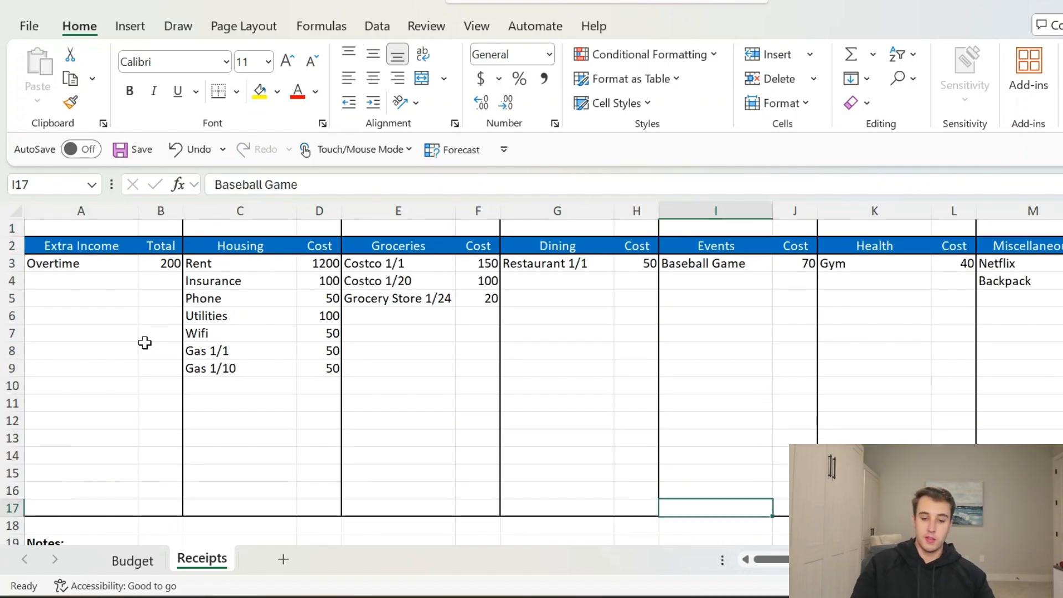
key(Up)
key(Up)
key(Up)
key(shift+Up)
key(ctrl+c)
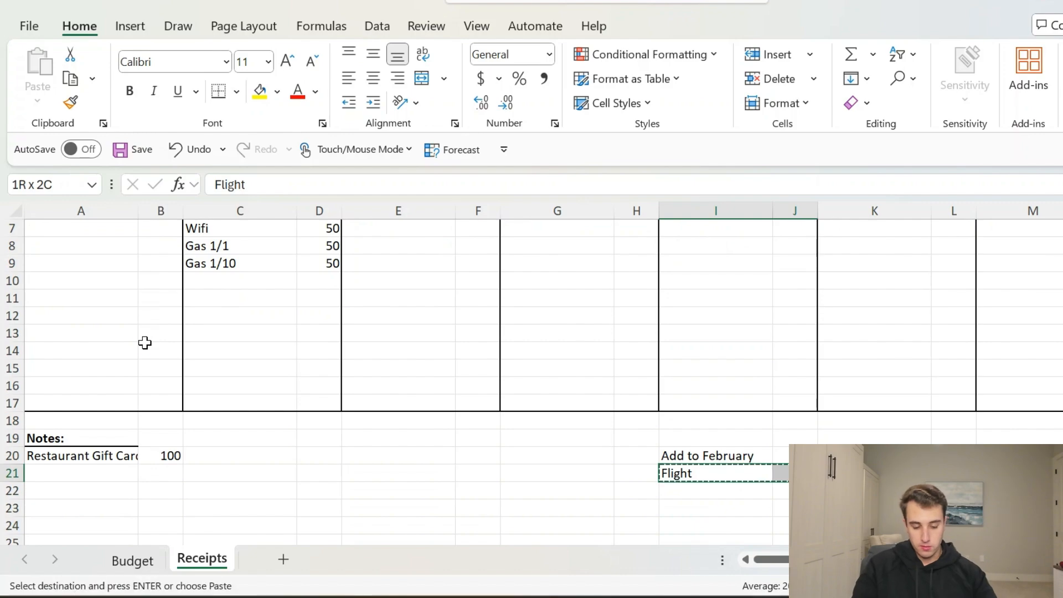
key(Up)
key(Up)
key(Up)
key(Up)
key(Up)
key(Up)
key(Up)
key(Up)
key(Up)
key(Up)
key(Up)
key(Up)
key(Up)
key(Up)
key(Up)
key(Up)
key(Up)
key(Up)
key(Up)
key(Up)
key(Down)
key(Down)
key(Down)
key(Down)
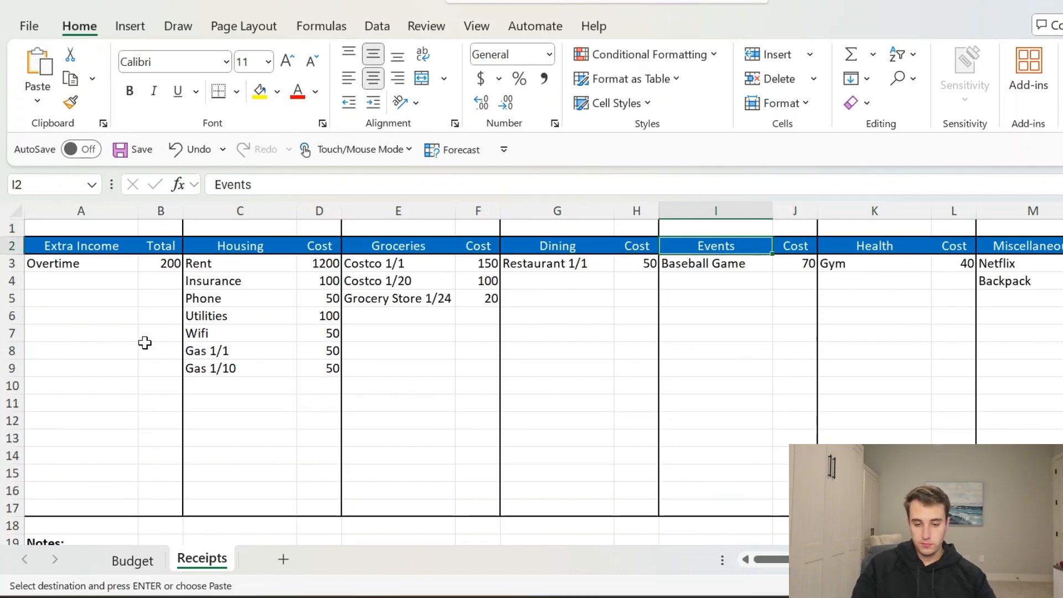
key(ctrl+v)
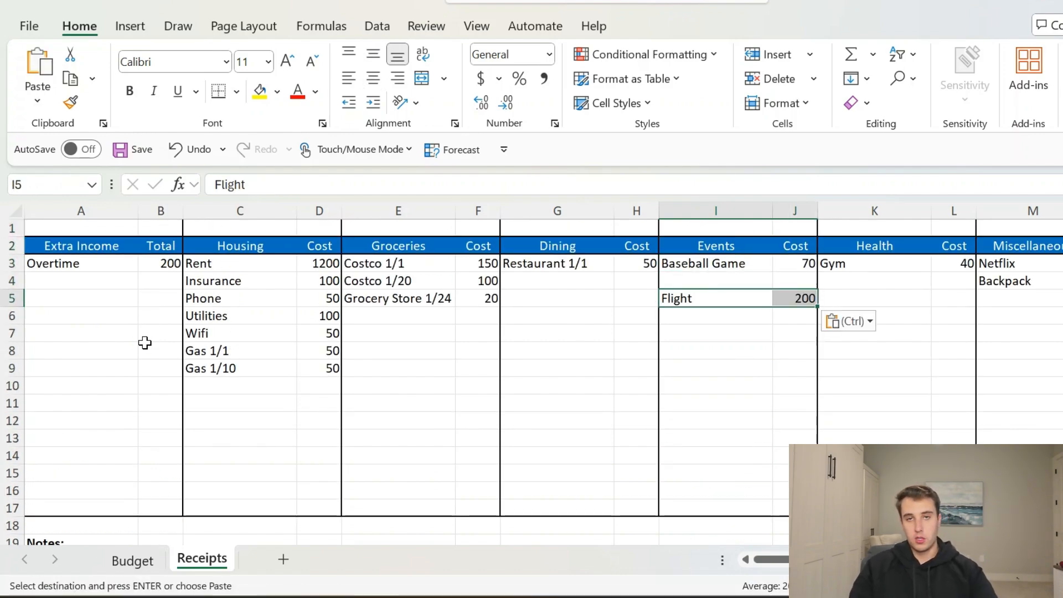
Clear the pasted Flight entry and its cost from the Events list.
key(Escape)
key(Delete)
key(Up)
key(Up)
key(Up)
key(Up)
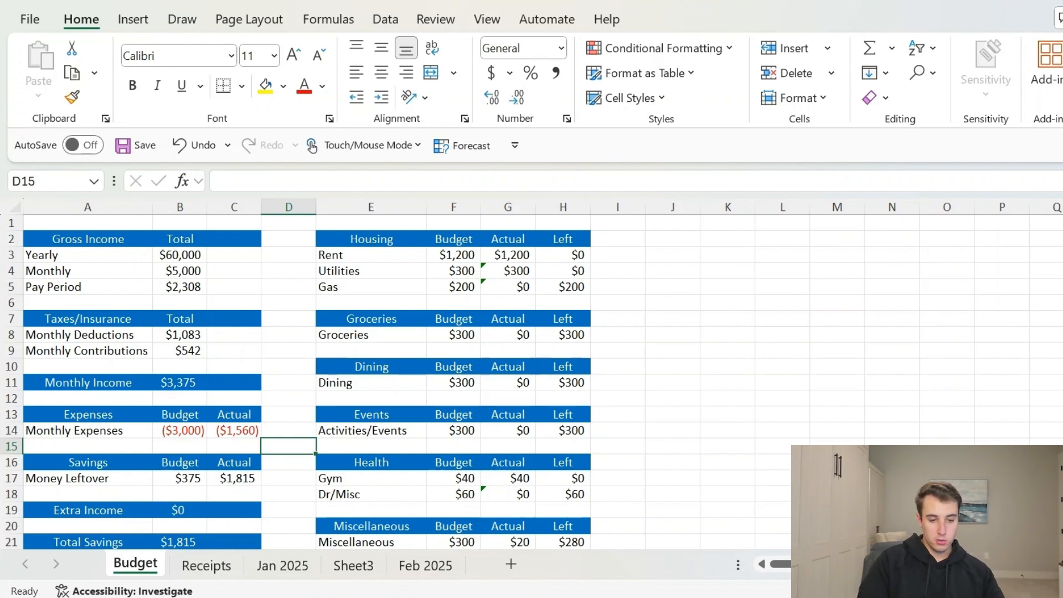
On the Budget sheet, clear the Yearly and Pay Period totals in the Gross Income section.
click(180, 255)
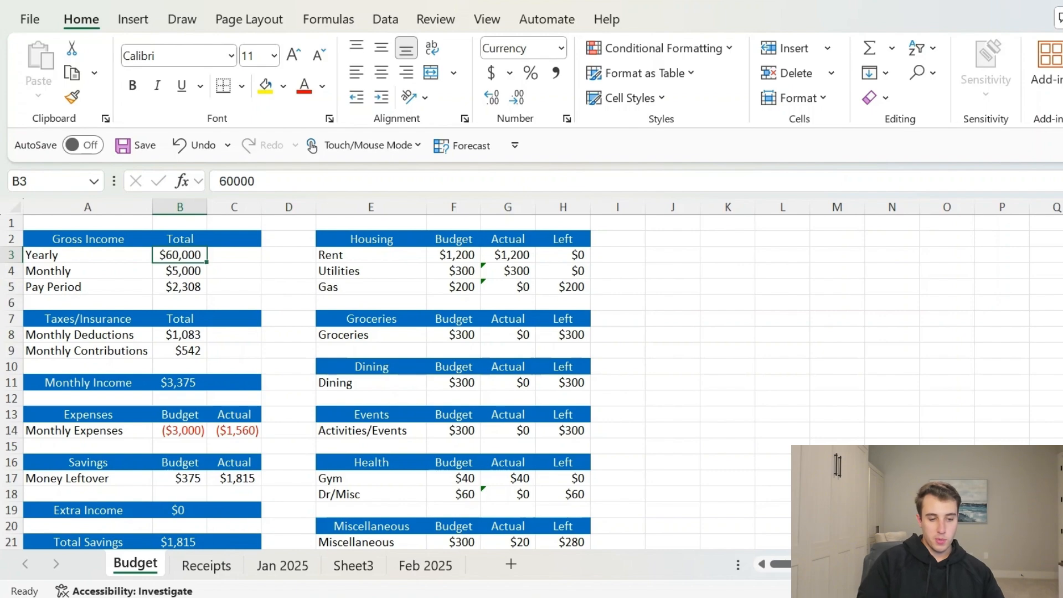
key(Delete)
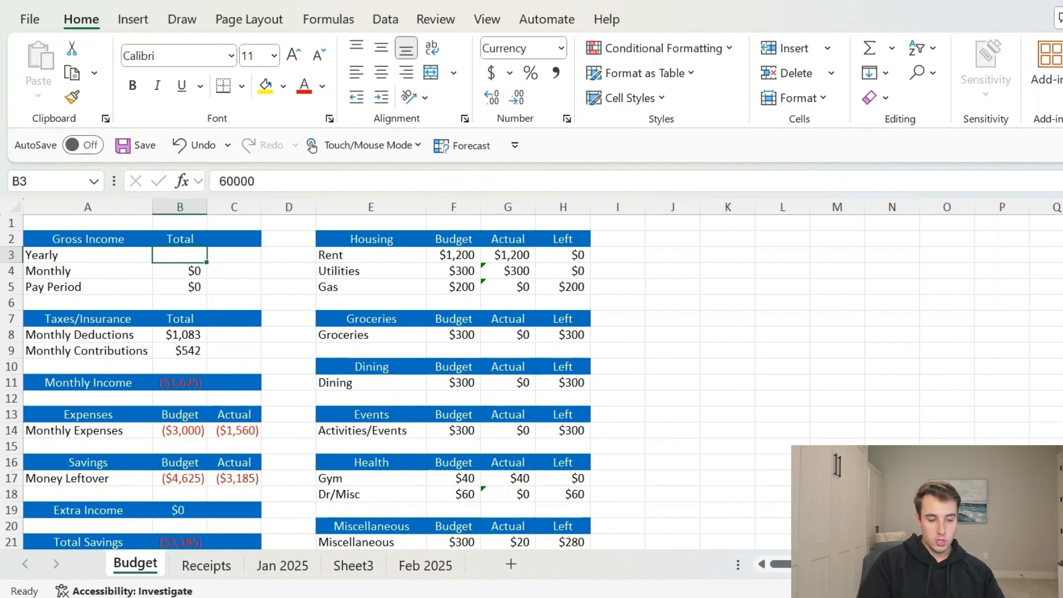
key(Down)
key(Down)
key(Delete)
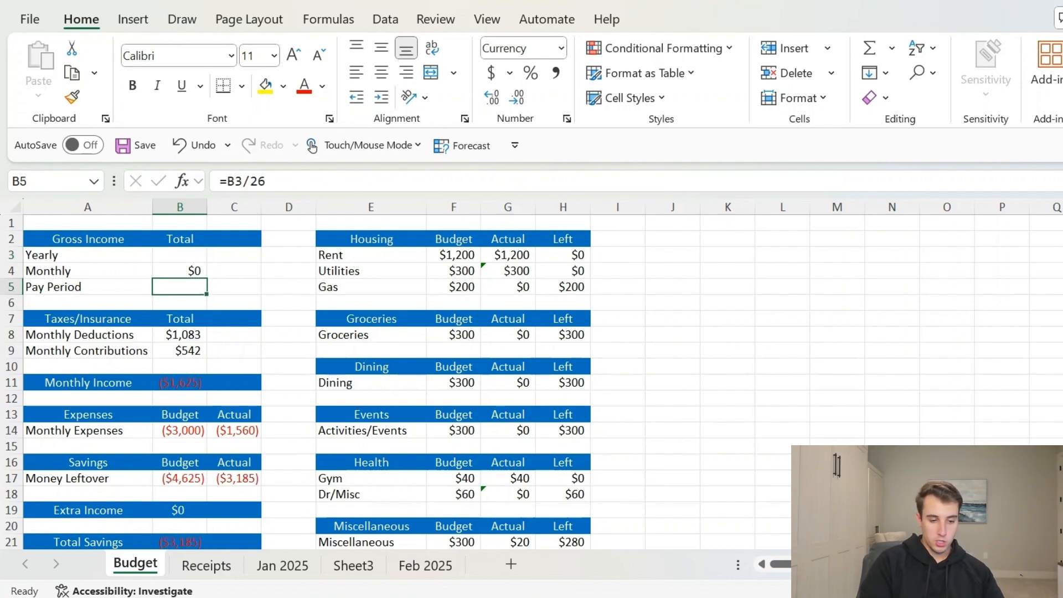
Replace the Monthly gross income formula in B4 with =200+800.
key(Up)
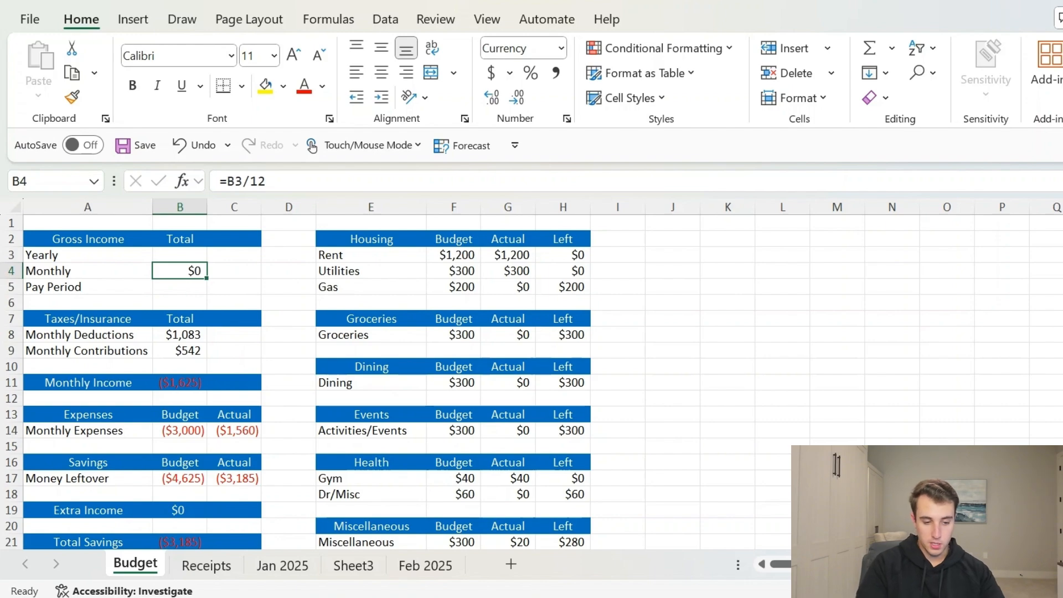
text(=)
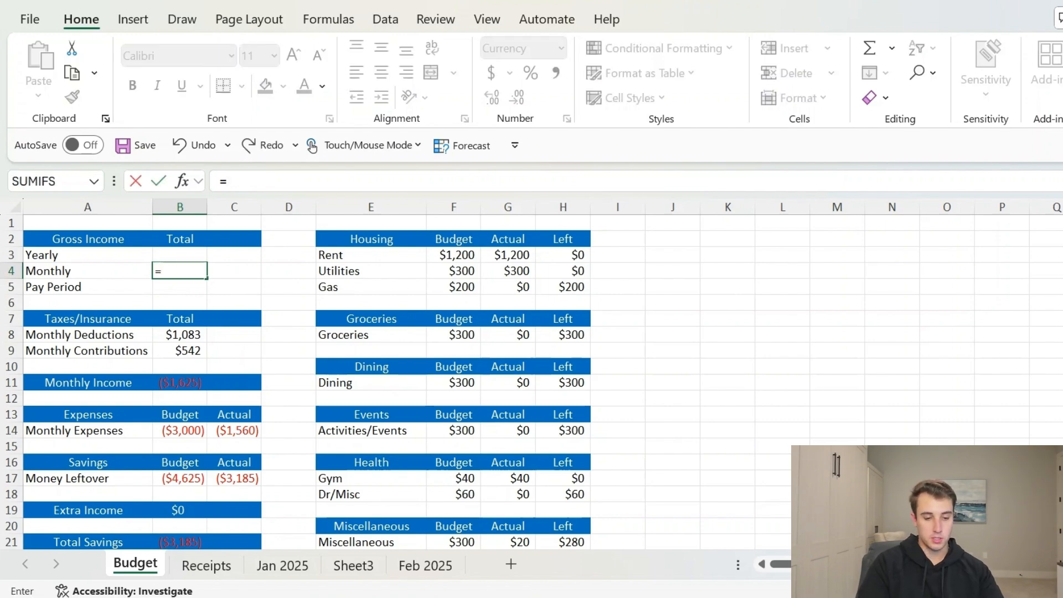
text(200)
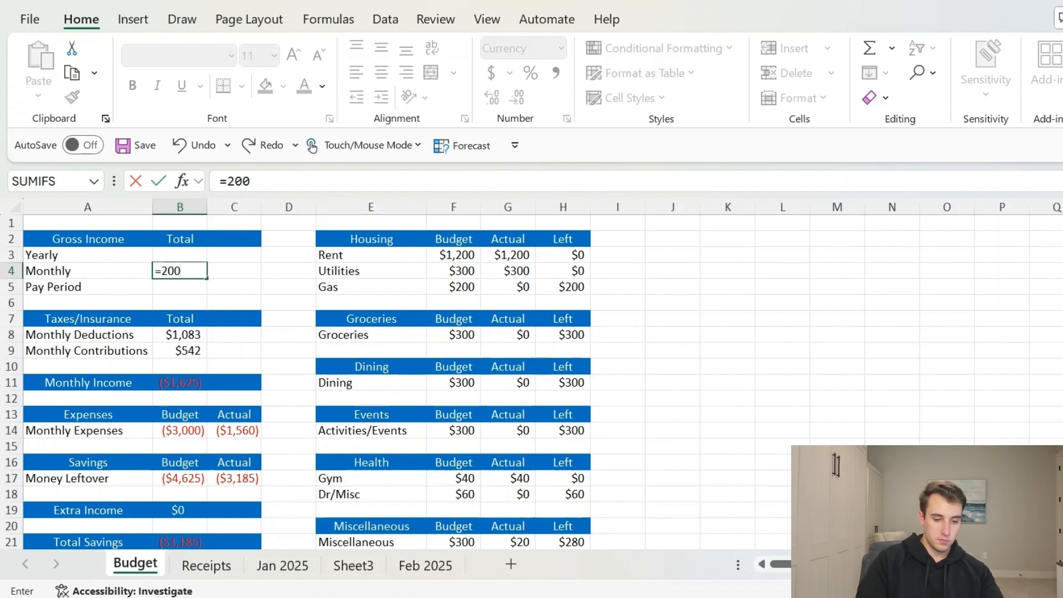
text(+800)
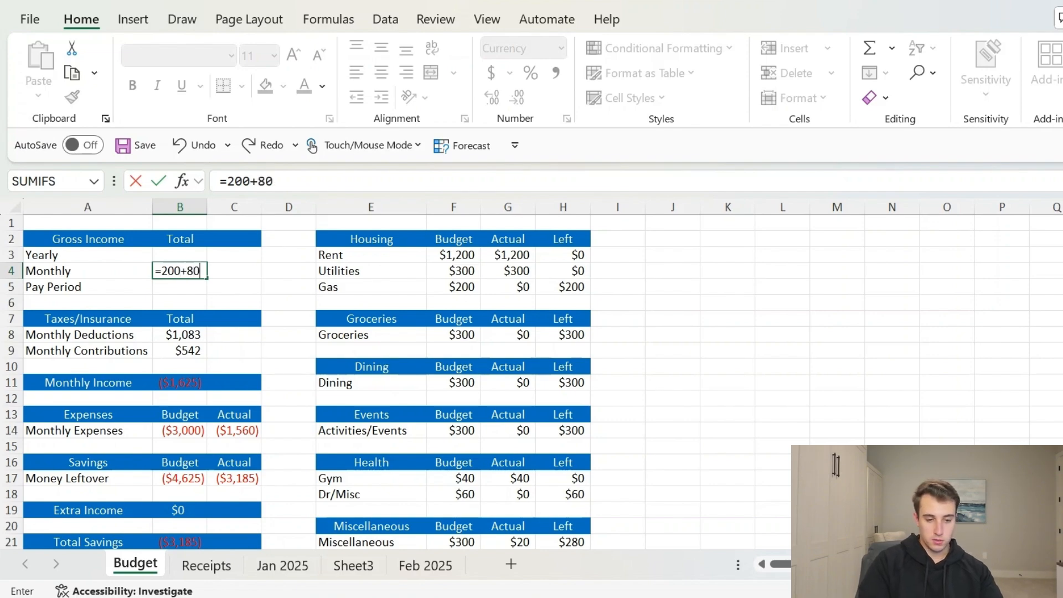
key(Return)
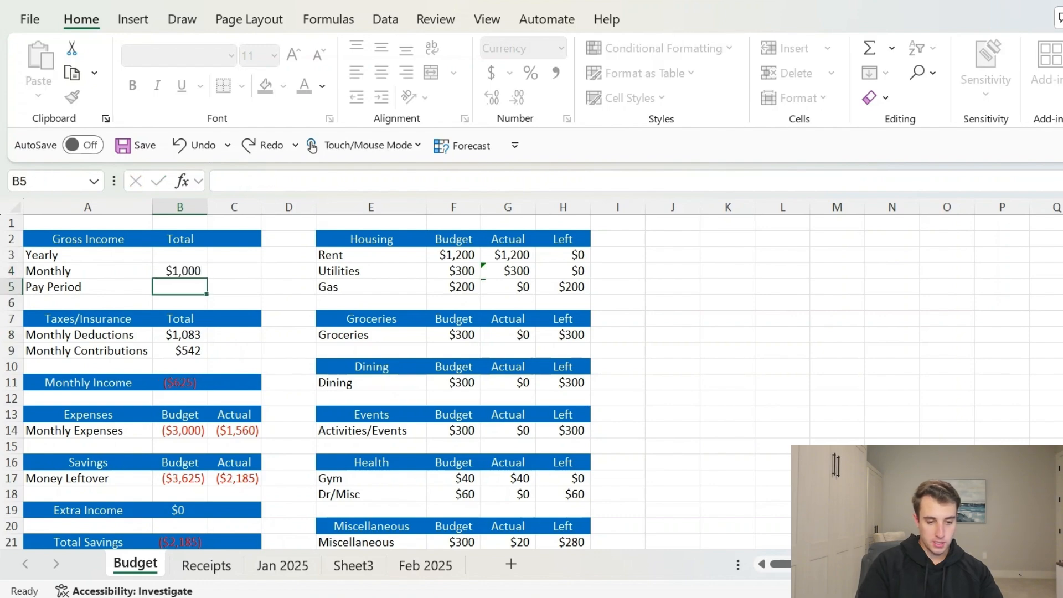
Extend the Monthly gross income formula in B4 to =200+800+1000.
key(Up)
click(310, 181)
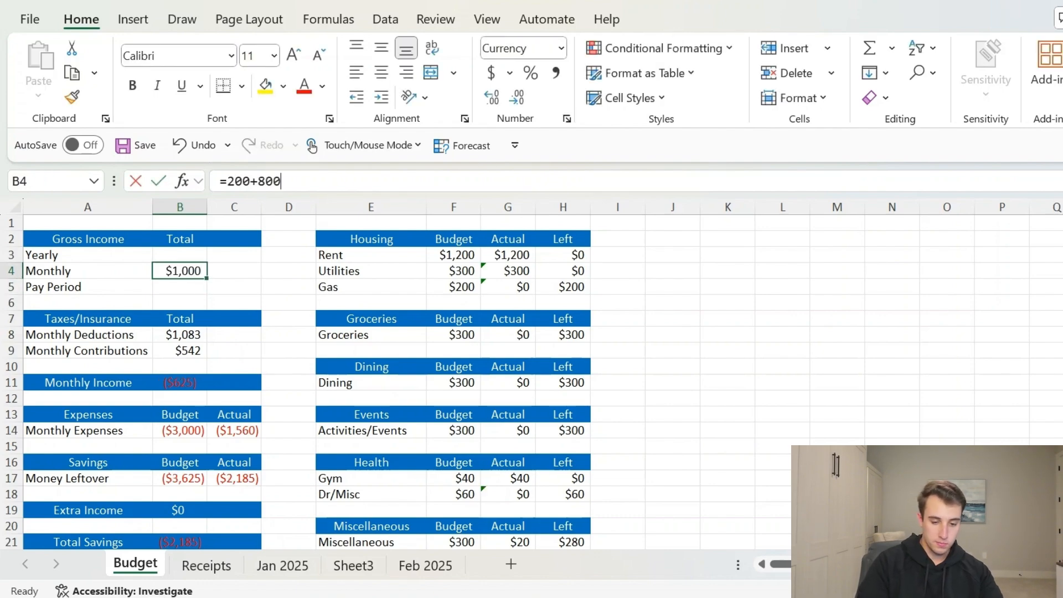
text(+)
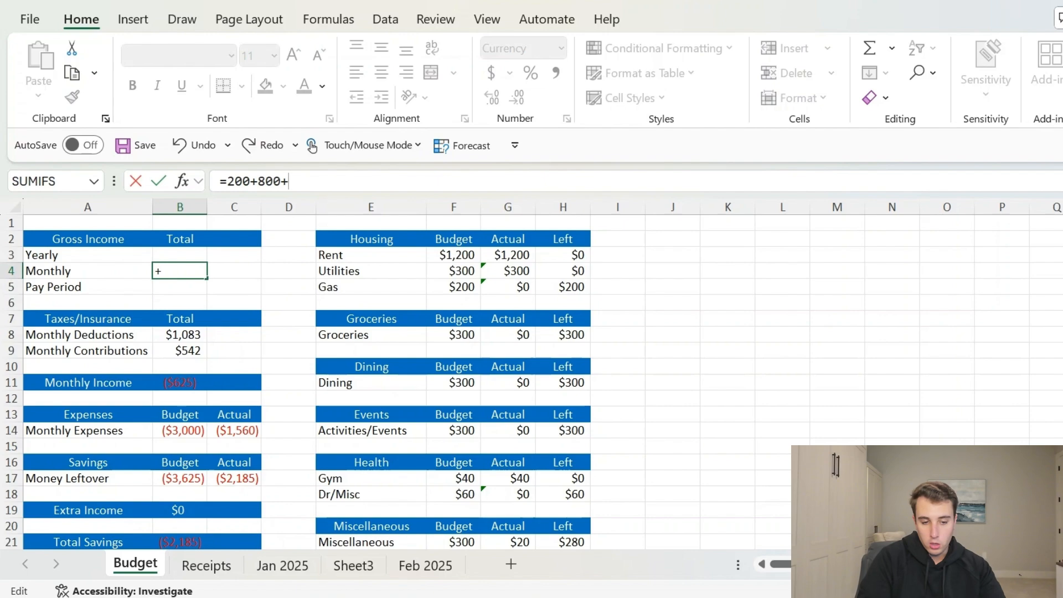
text(1000)
key(Return)
key(Up)
key(Return)
key(Up)
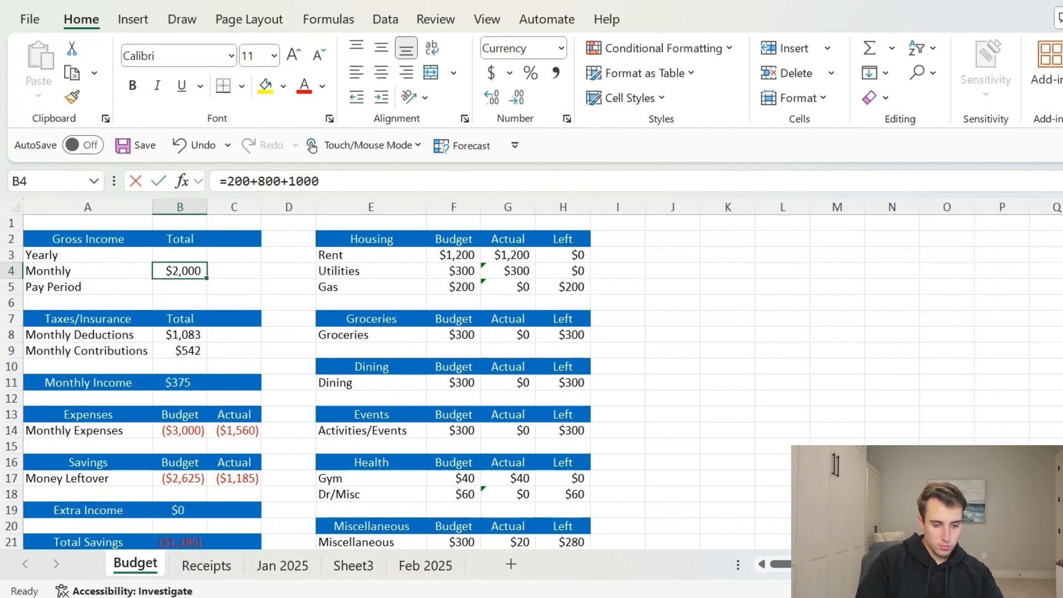
key(F2)
key(ctrl+z)
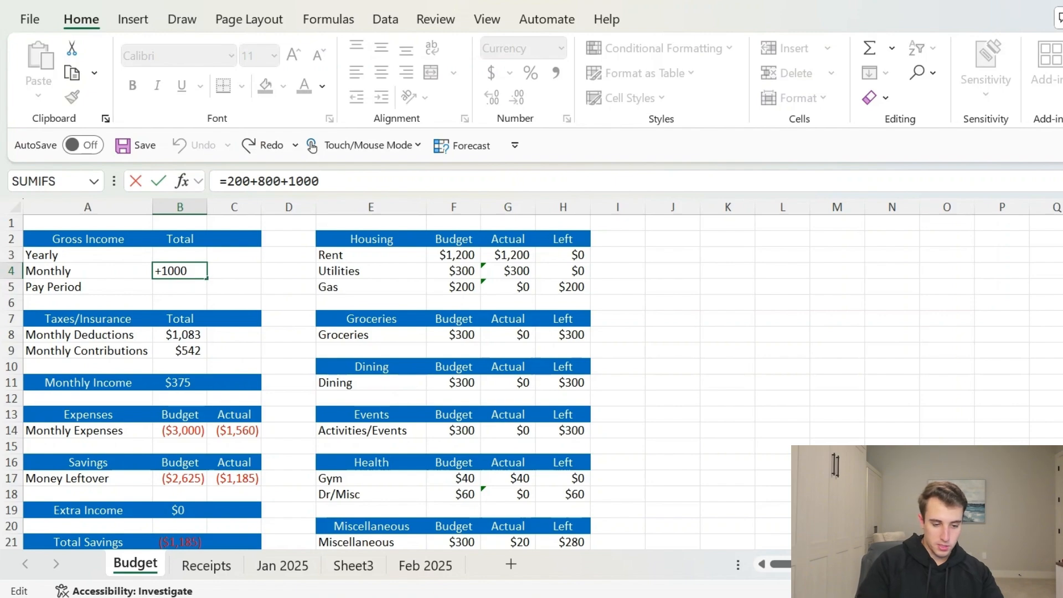
key(Return)
Clear the Monthly Deductions and Monthly Contributions totals in B8:B9.
key(Down)
key(Down)
key(Down)
key(Down)
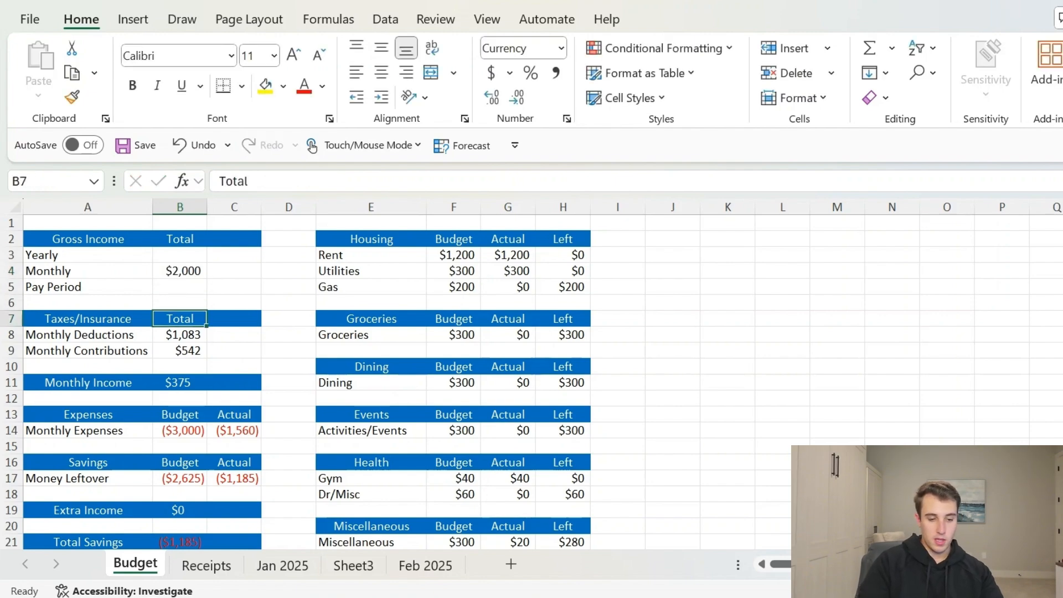
key(Up)
key(Delete)
key(Down)
key(Delete)
key(Up)
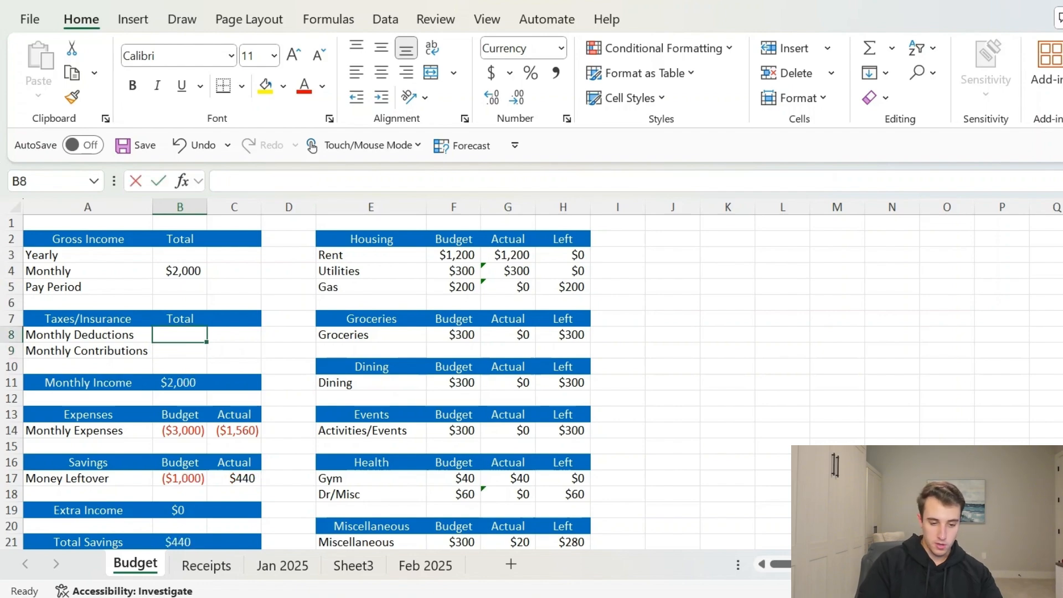
Enter =100+200 for Monthly Deductions in B8 and =100+100 for Monthly Contributions in B9.
text(=100)
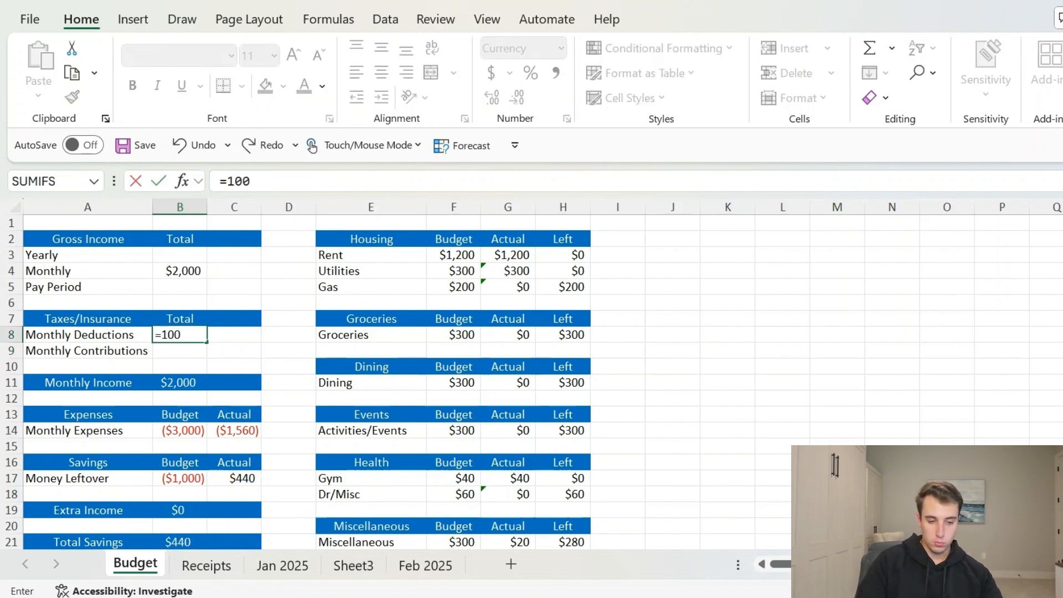
text(+200)
key(Return)
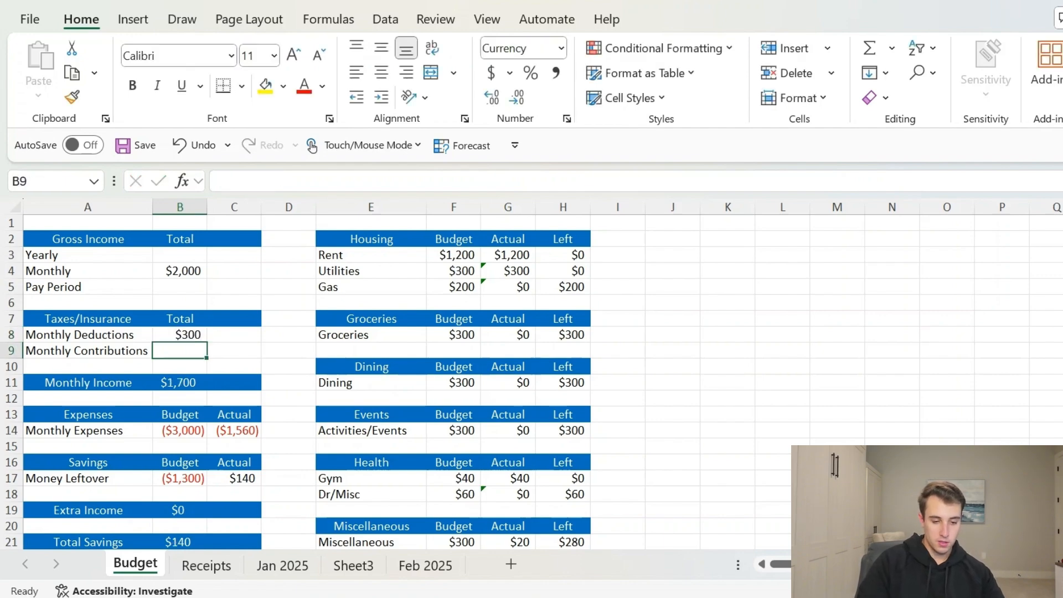
text(=100+100)
key(Return)
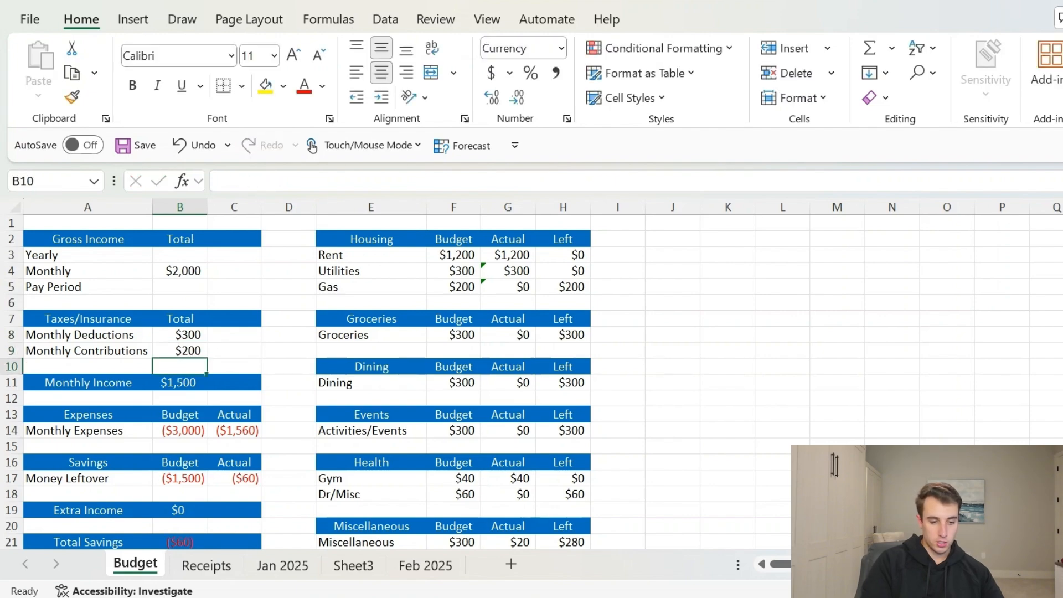
key(Down)
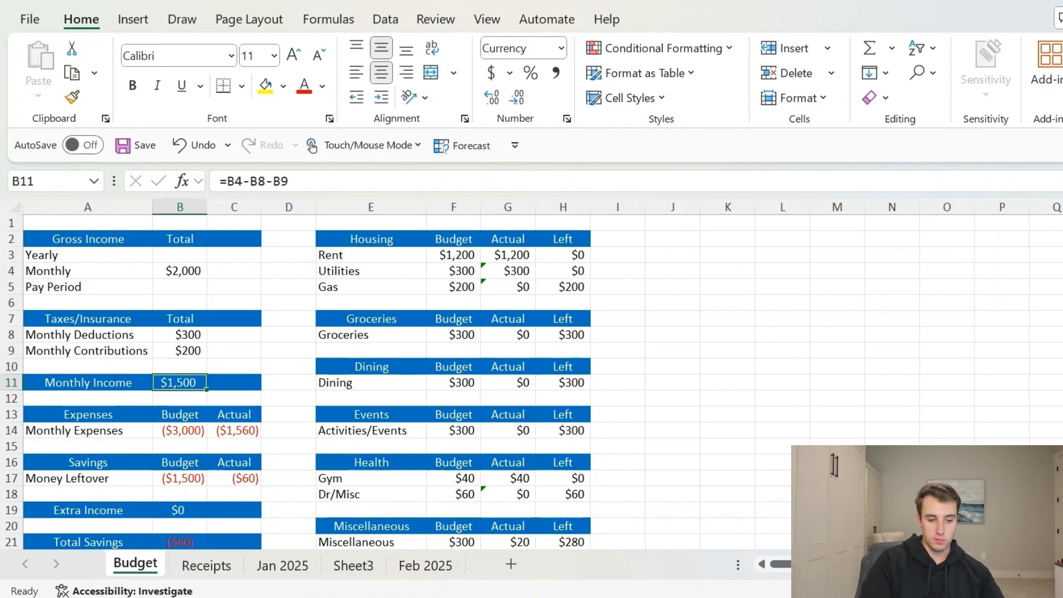
click(180, 271)
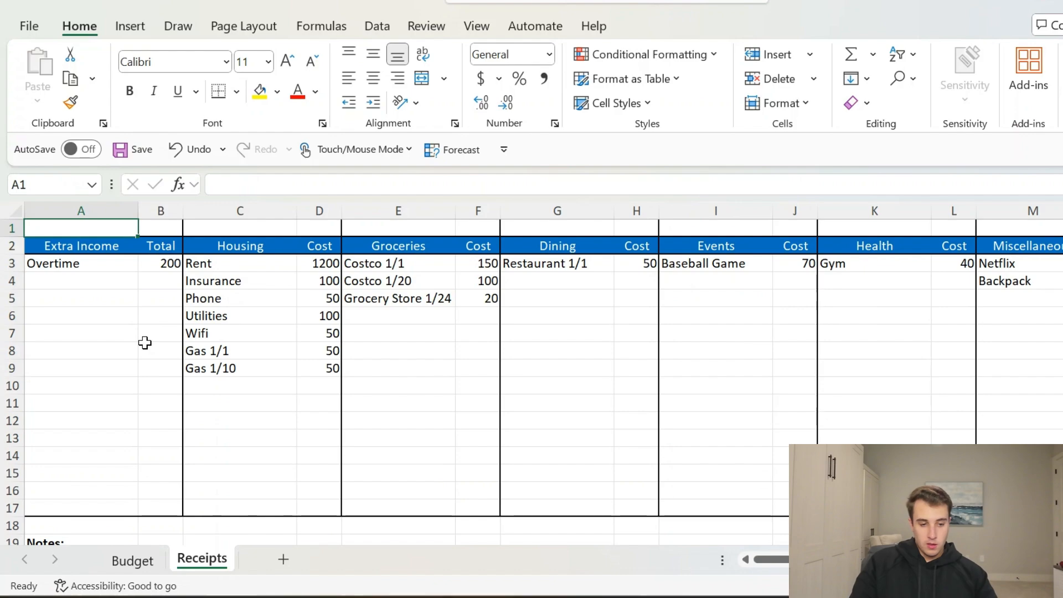
Go over the Budget sheet from Total Savings back up to the Gross Income section.
click(137, 564)
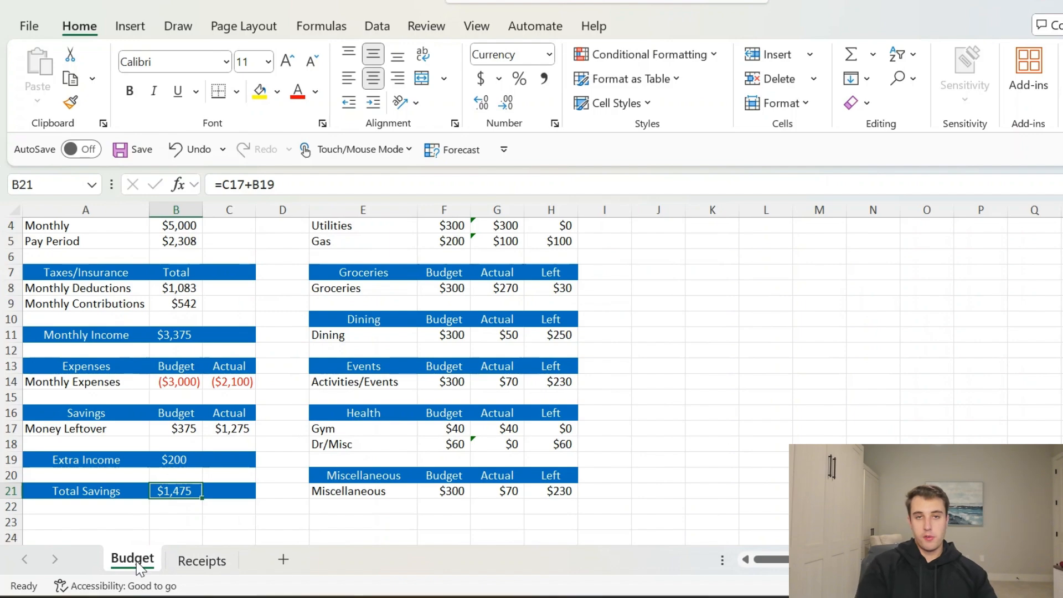
key(Up)
key(Up)
key(Up)
key(Up)
key(Up)
key(Up)
key(Up)
key(Up)
key(Up)
key(Up)
key(Up)
key(Up)
key(Up)
key(Up)
key(Up)
key(Up)
key(Up)
key(Up)
key(Up)
key(Up)
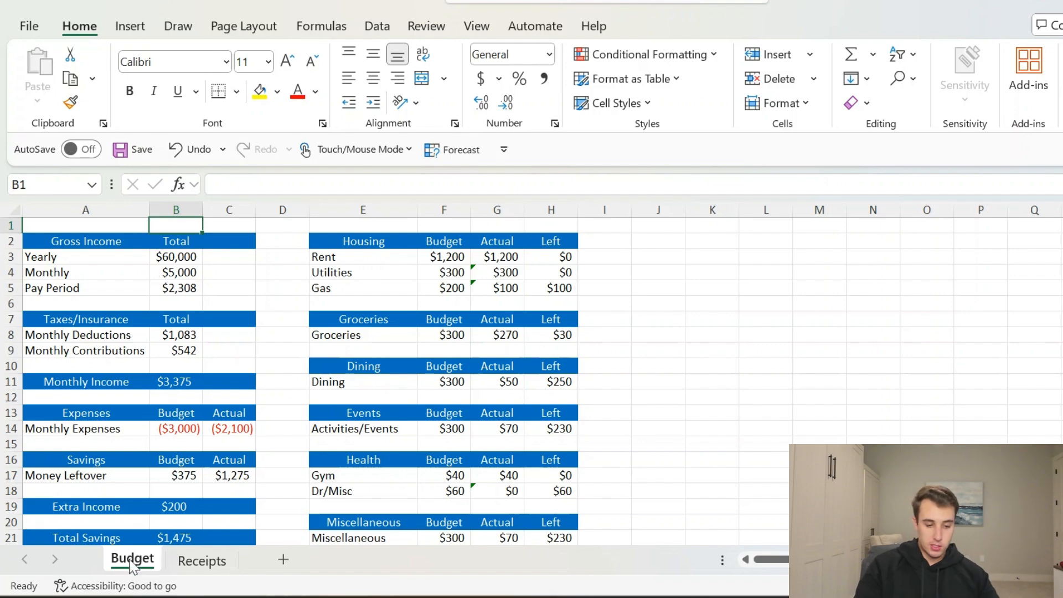
Create a copy of the Budget sheet at the end of the workbook and name it Jan 2025.
right_click(136, 560)
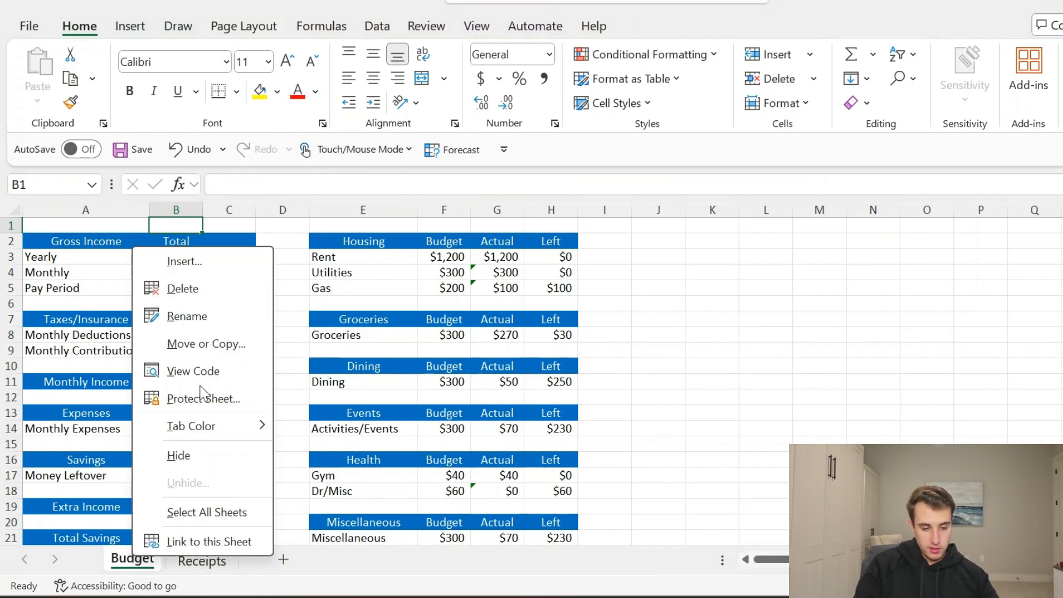
click(210, 344)
click(98, 450)
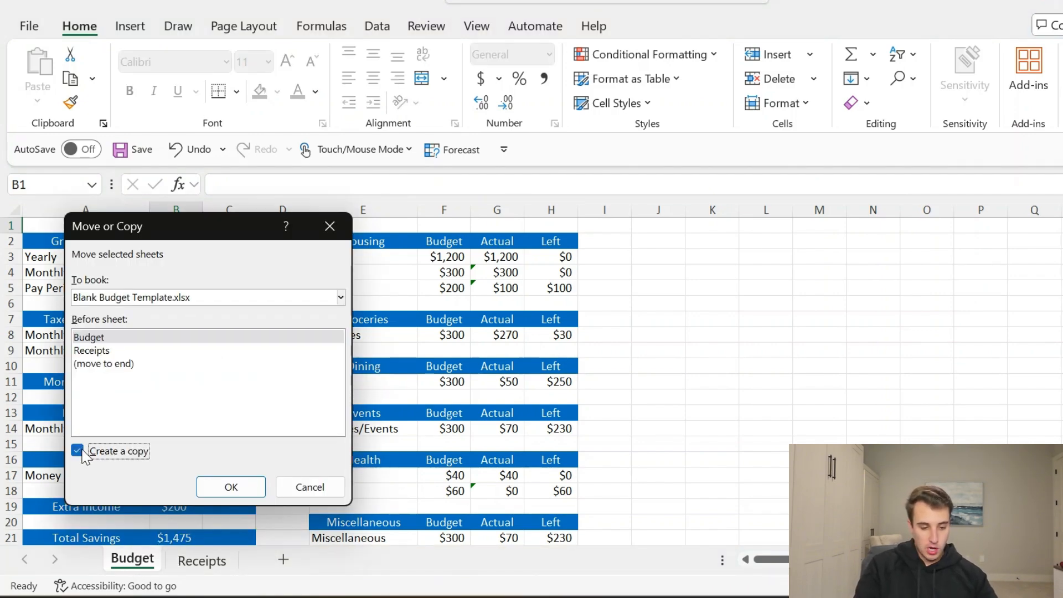
click(118, 364)
click(227, 488)
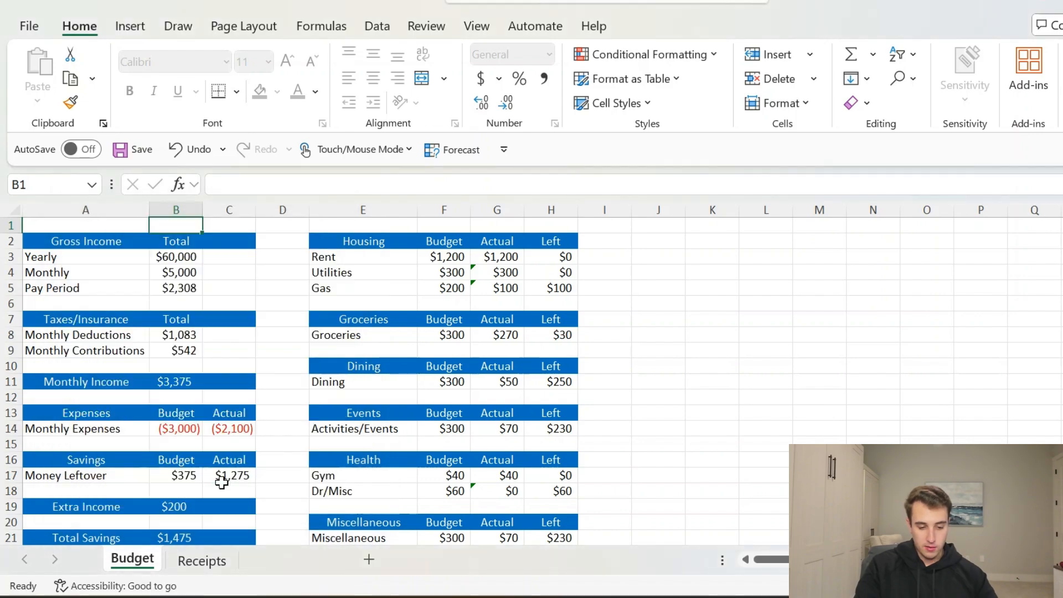
double_click(280, 559)
text(Jan 2025)
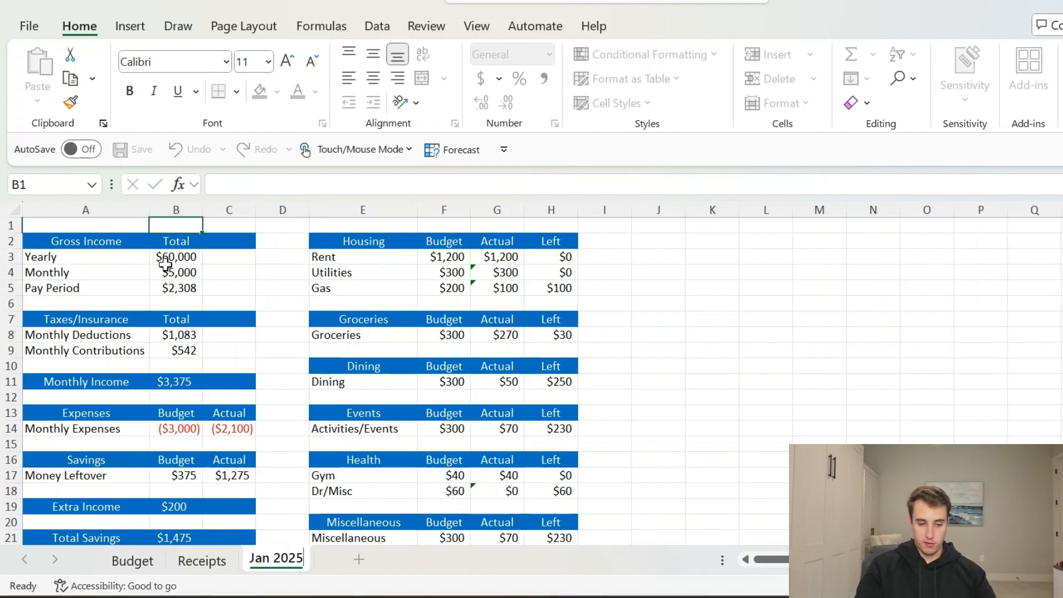
Replace the formulas in columns A:H of the Jan 2025 sheet with their values only.
click(88, 227)
click(92, 207)
drag(91, 208, 543, 200)
key(ctrl+c)
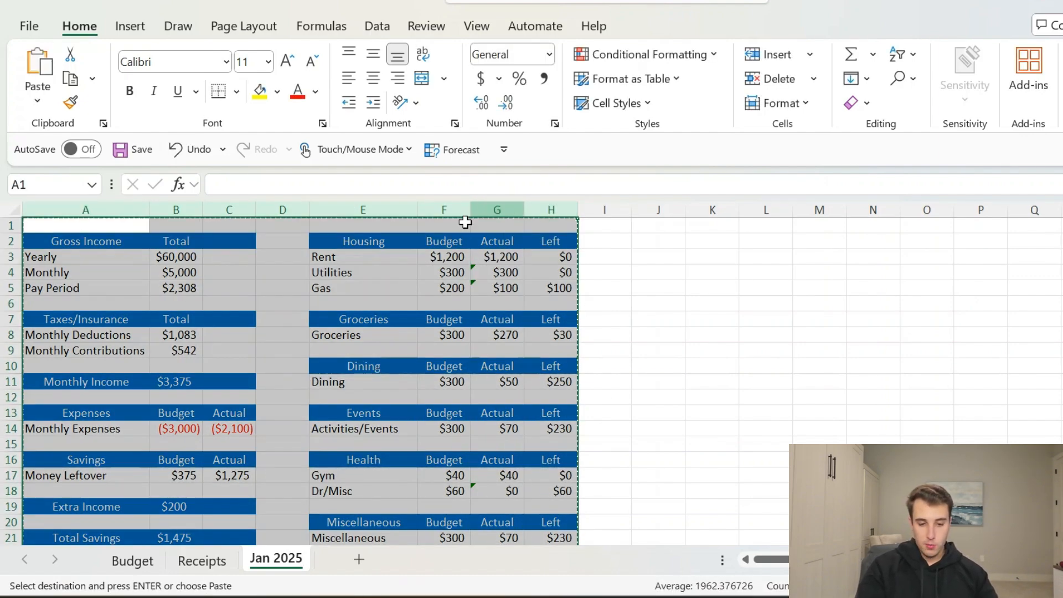
click(37, 100)
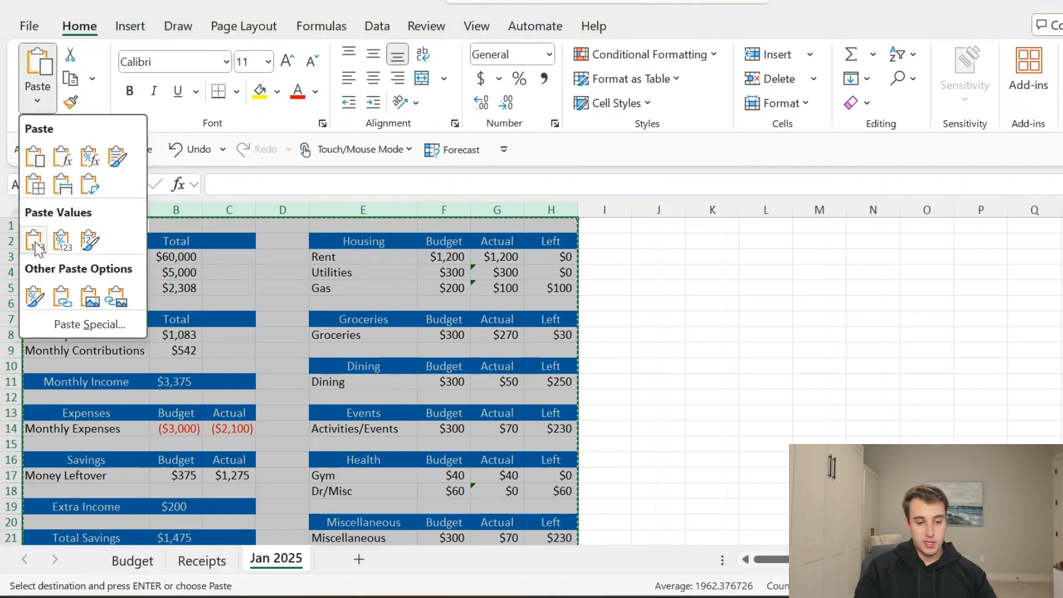
click(34, 240)
Check that the Actual amounts in column G of the Jan 2025 sheet are plain values, and return to A1.
click(459, 273)
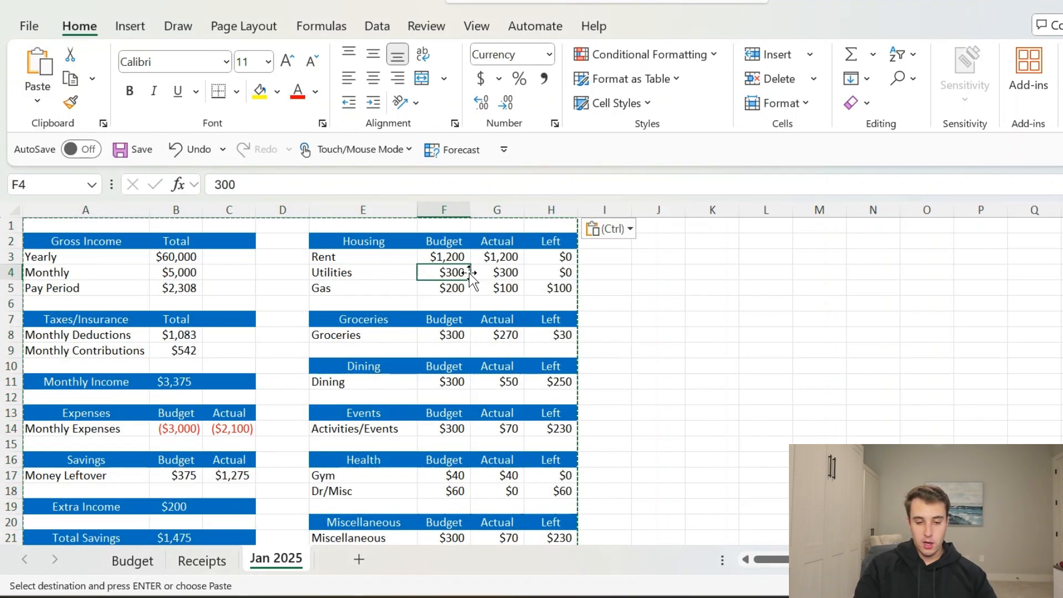
key(Up)
key(Right)
key(Down)
key(Down)
key(Down)
key(Down)
key(Down)
key(Down)
key(Down)
key(Down)
key(Down)
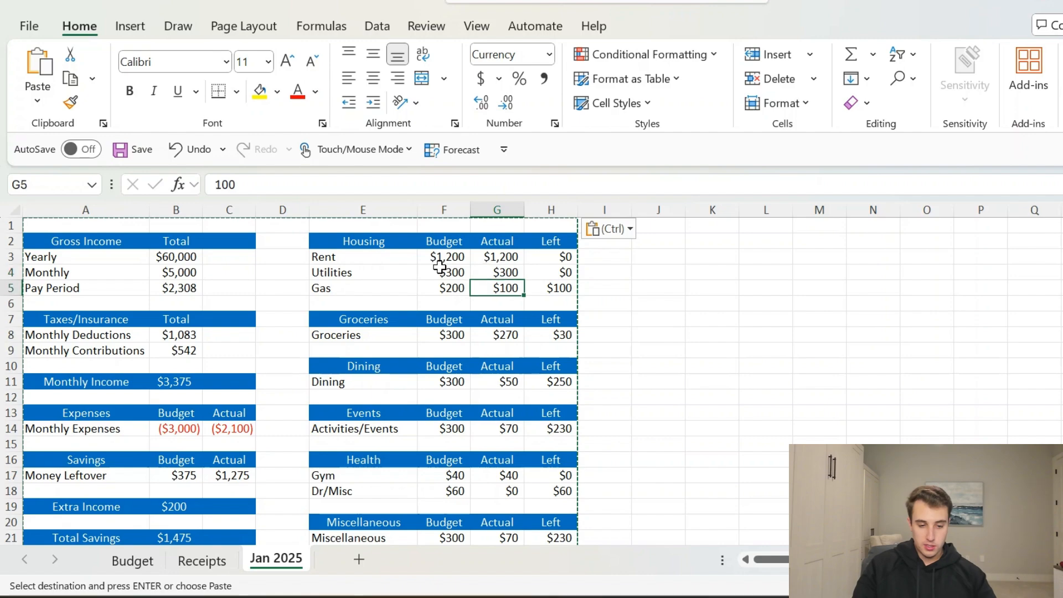
key(Up)
key(Up)
key(Up)
key(Up)
key(Up)
key(Up)
key(Up)
key(Up)
key(Up)
key(Up)
key(Up)
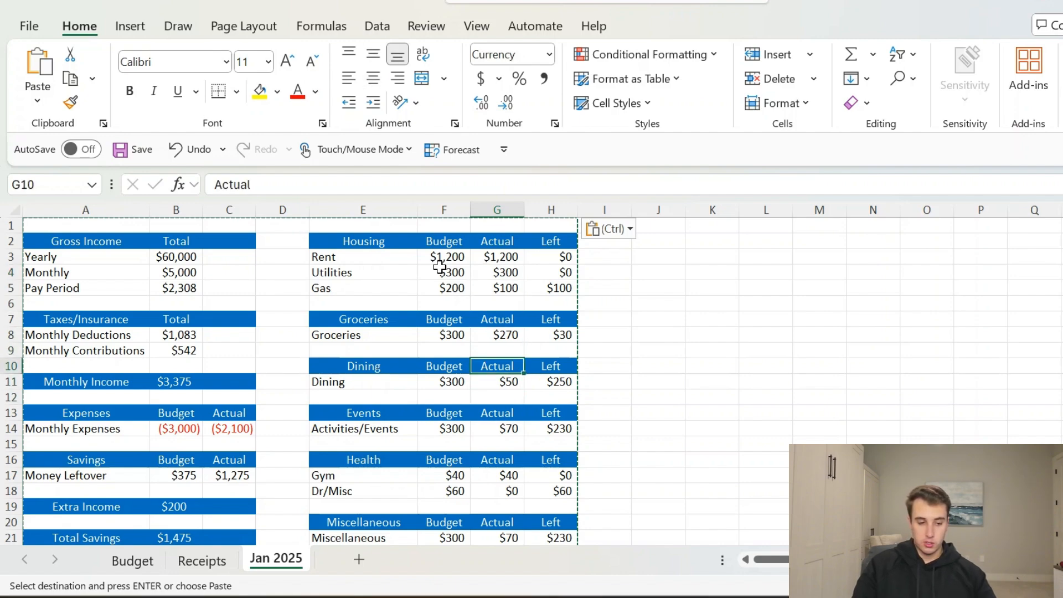
key(Left)
key(Left)
key(Left)
key(Left)
key(Left)
key(Left)
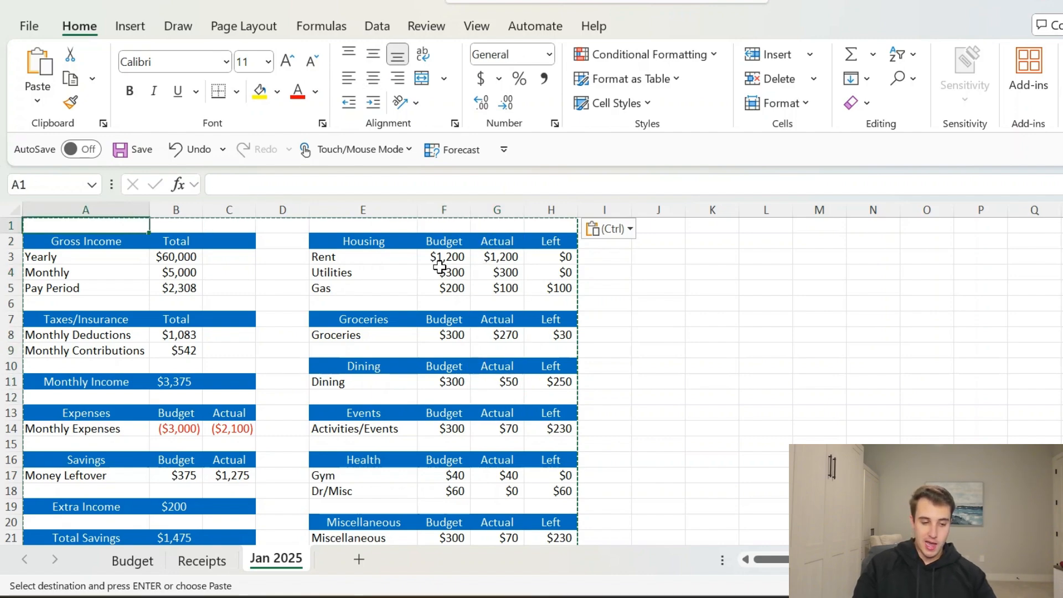
Copy all the Receipts sheet's columns into the Jan 2025 sheet starting at column J.
click(206, 564)
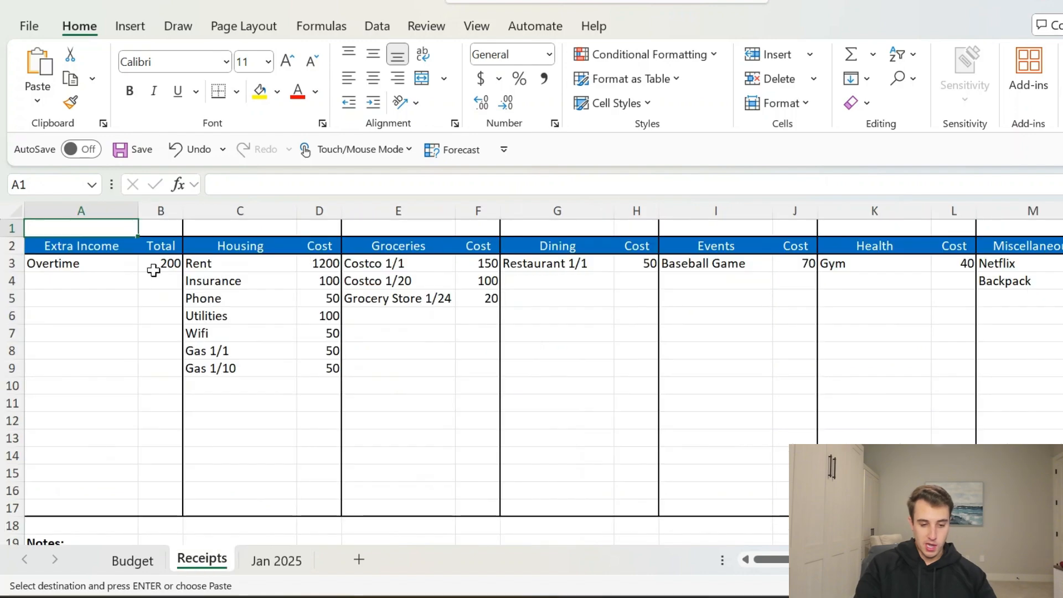
drag(111, 211, 1041, 188)
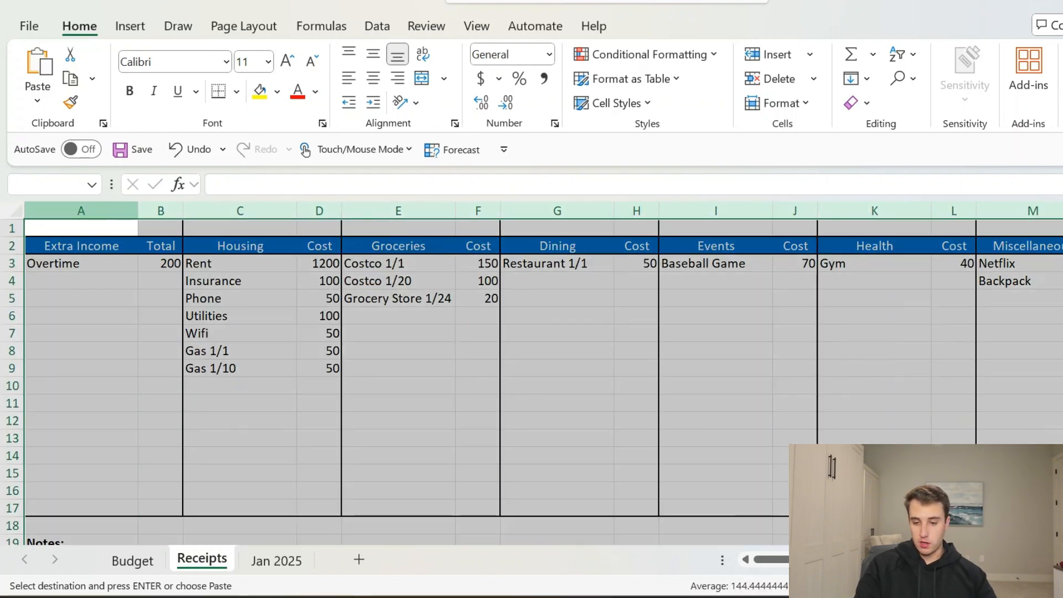
key(ctrl+c)
click(276, 561)
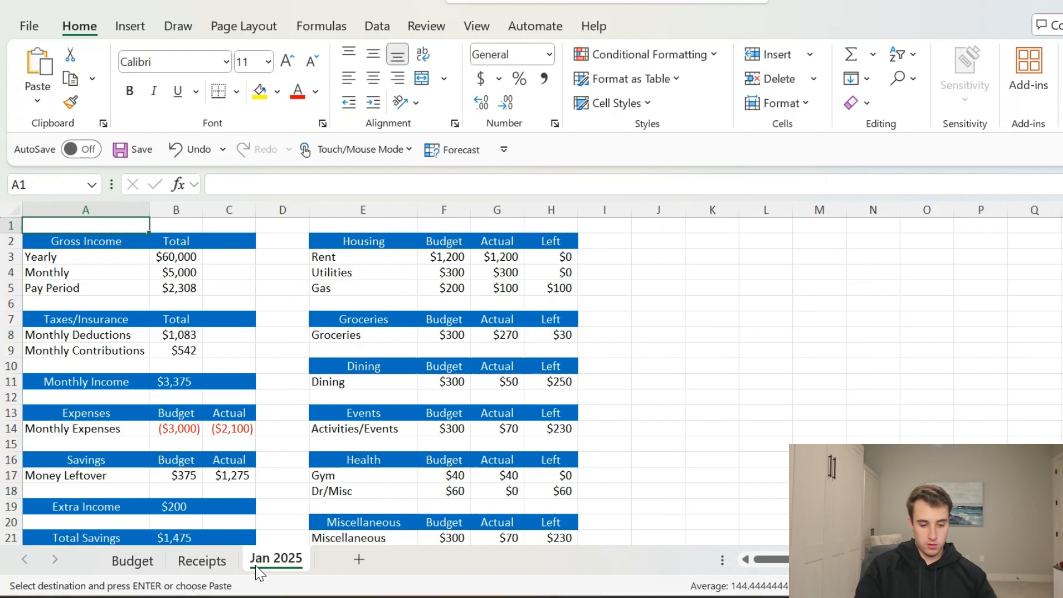
click(658, 210)
key(ctrl+v)
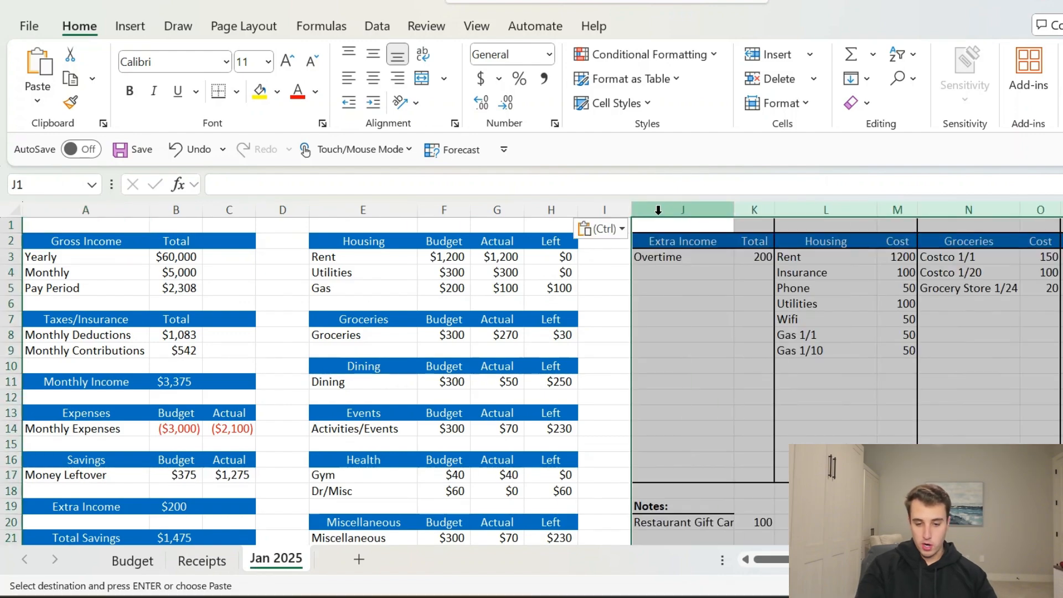
Look over the receipts beside the budget on the Jan 2025 sheet and return to A1.
click(683, 302)
key(Up)
key(Up)
key(Up)
key(Up)
key(Up)
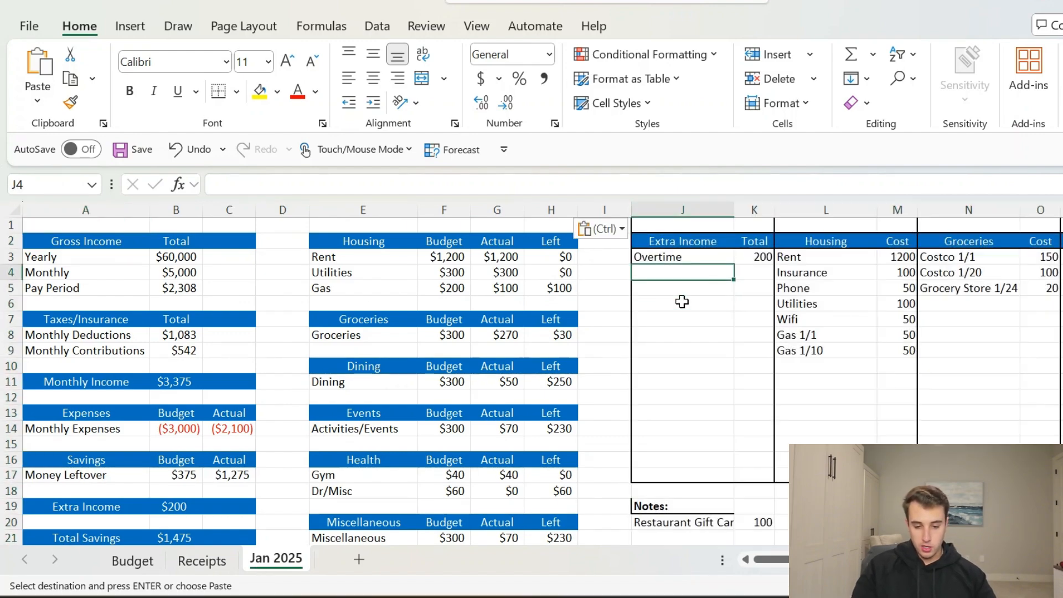
key(Left)
key(Left)
key(Left)
key(Left)
key(Left)
key(Left)
key(Left)
key(Left)
key(Left)
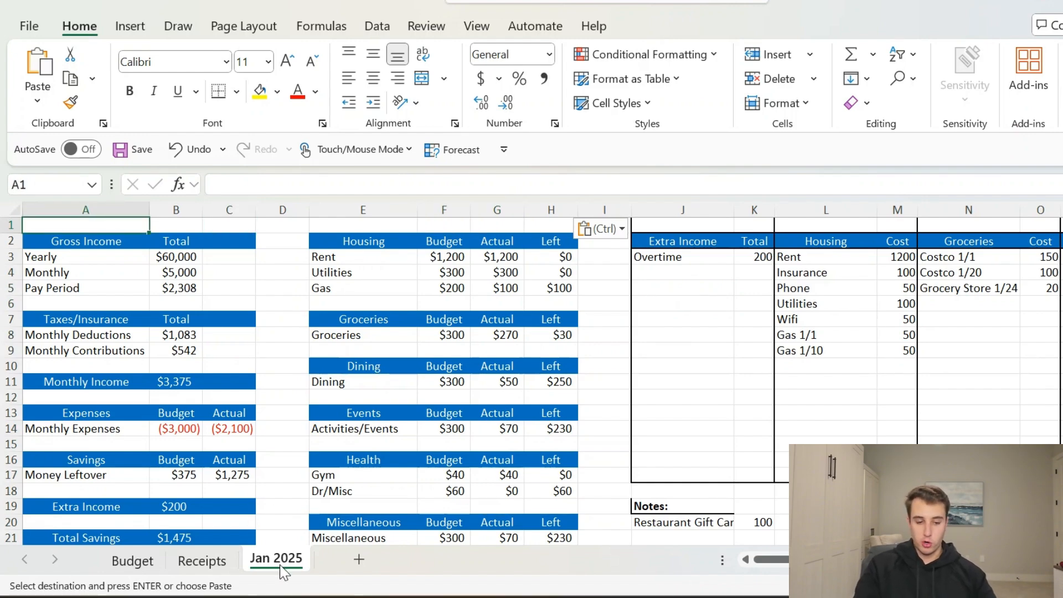
On the Receipts sheet, clear the Overtime total in B3.
click(204, 561)
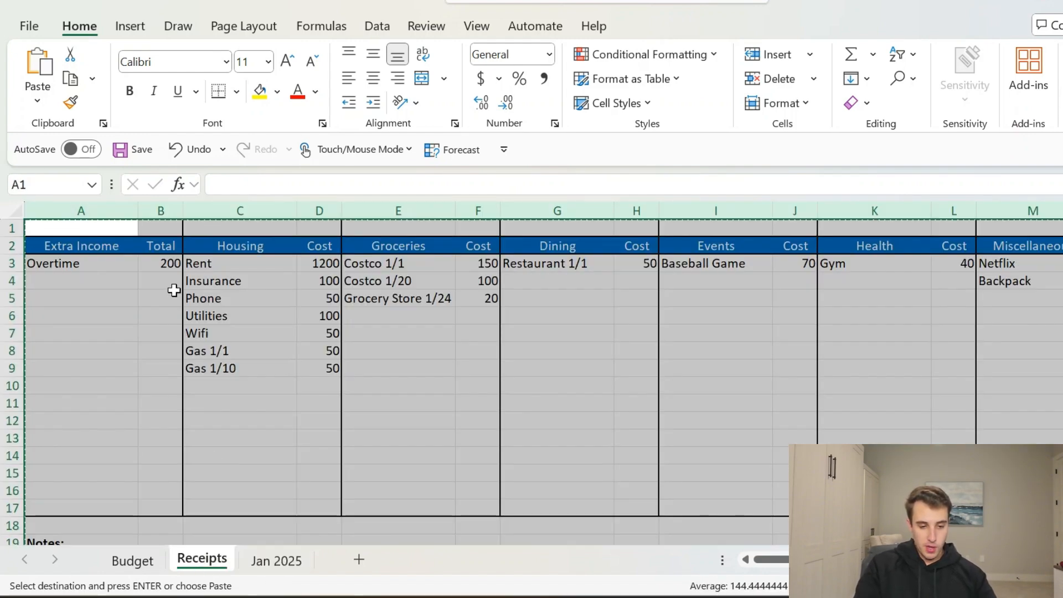
click(170, 262)
key(Escape)
Clear both Gas costs in D8:D9 and remove the Gas 1/10 entry in C9 from the Housing list.
key(Right)
key(Right)
key(Down)
key(Down)
key(Down)
key(Down)
key(Down)
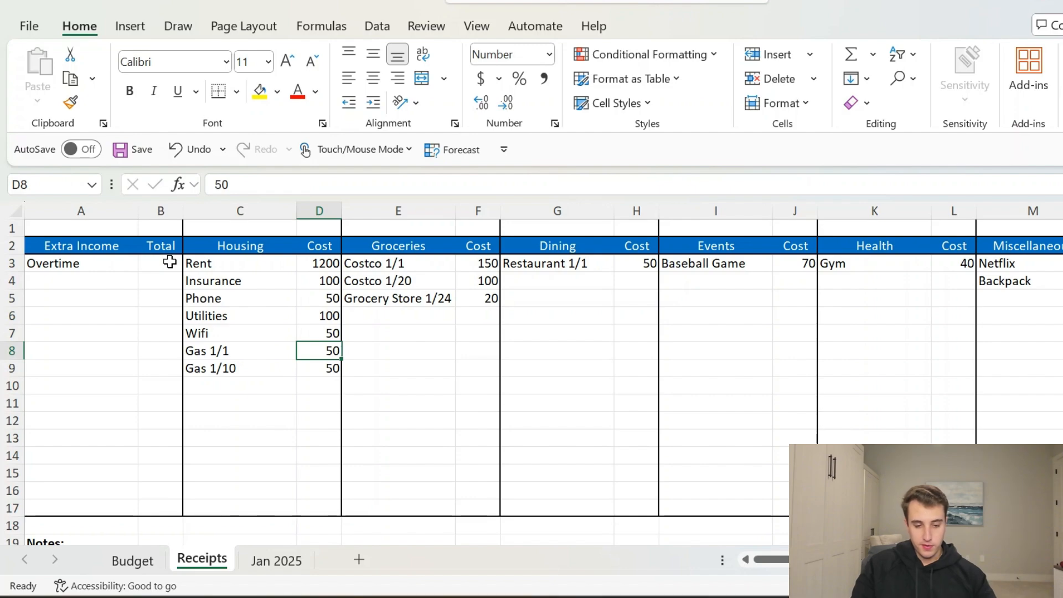
key(shift+Down)
key(Delete)
key(Left)
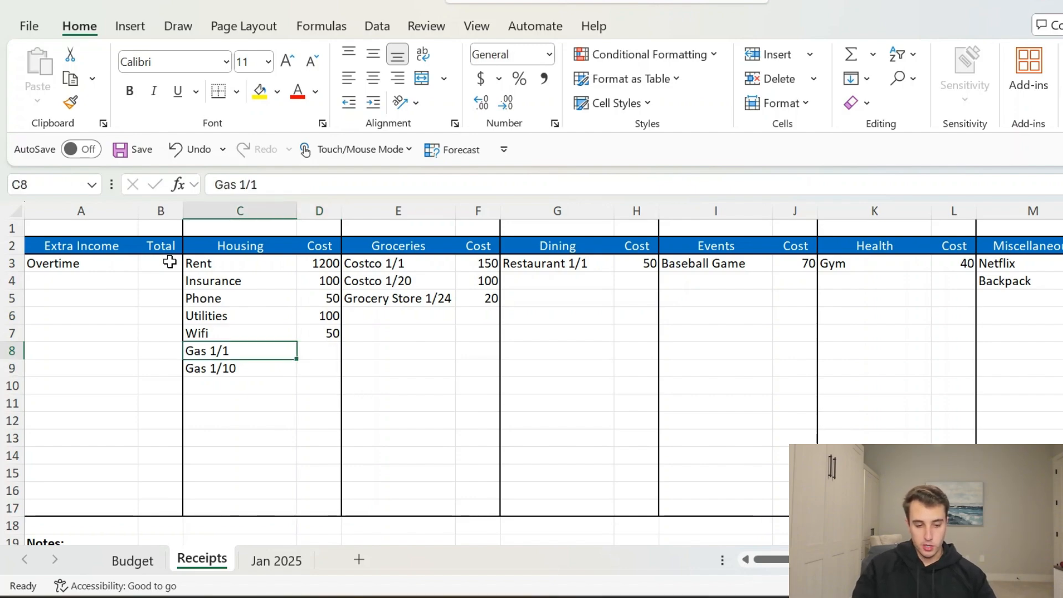
key(Down)
key(Delete)
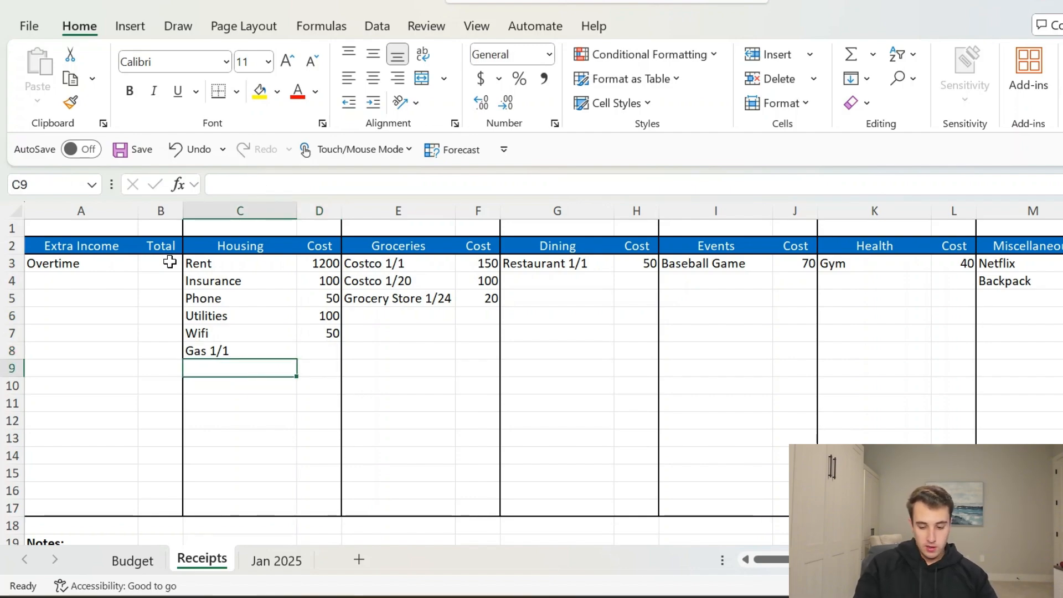
Change the Gas 1/1 entry in C8 to Gas 2/1.
key(Up)
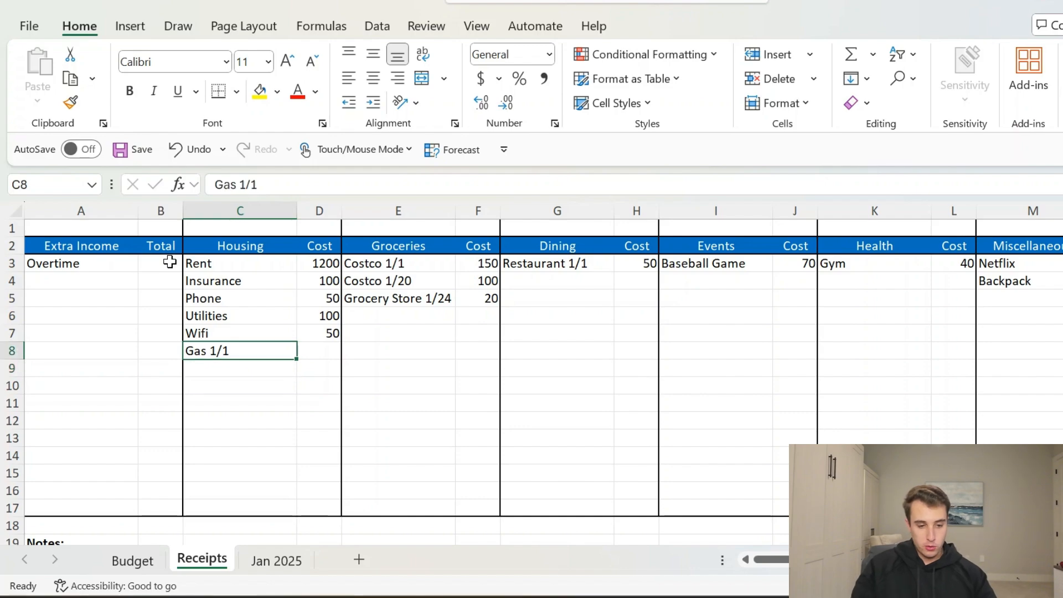
click(248, 180)
key(BackSpace)
text(2)
key(Return)
Clear the January grocery, dining and event entries with their costs in E3:J5 of the Receipts sheet.
key(Up)
key(Right)
key(Right)
key(Up)
key(Up)
key(Up)
key(Up)
key(Up)
key(shift+Right)
key(shift+Down)
key(shift+Down)
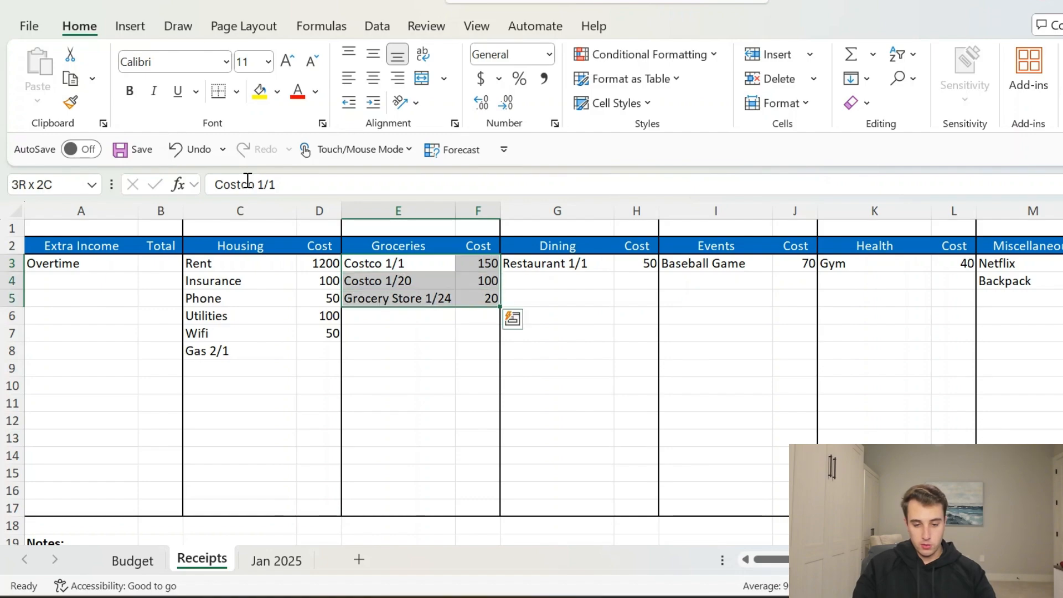
key(shift+Right)
key(shift+Right)
key(shift+Right)
key(shift+Right)
key(shift+Right)
key(shift+Left)
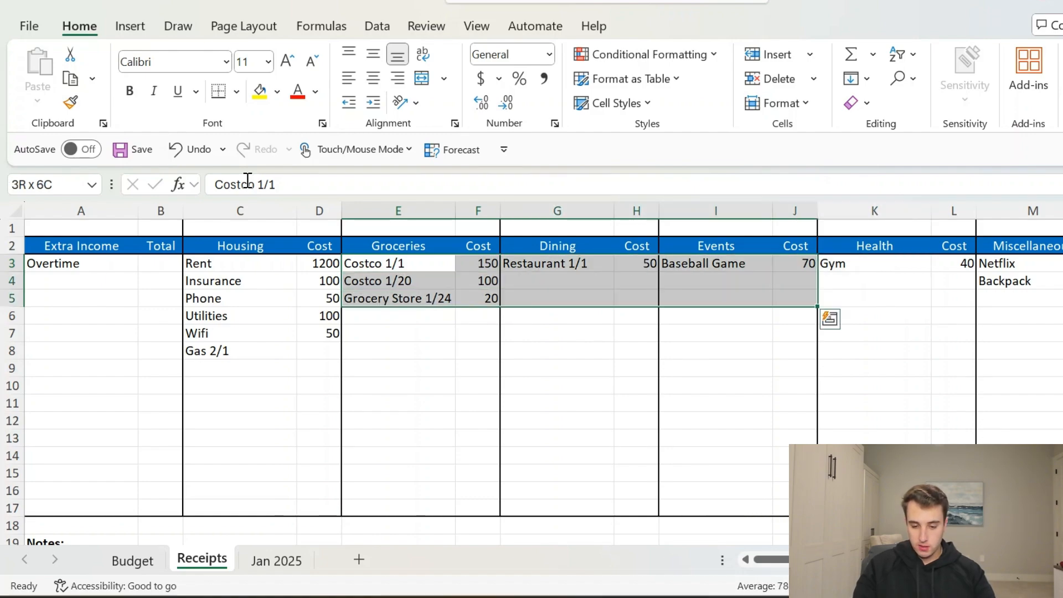
key(Delete)
Remove the Backpack entry and its cost from the Miscellaneous list in row 4 and return to A1.
key(Right)
key(Right)
key(Right)
key(Right)
key(Right)
key(Right)
key(Right)
key(Right)
key(Down)
key(shift+Right)
key(Delete)
key(Up)
key(Up)
key(Up)
key(Left)
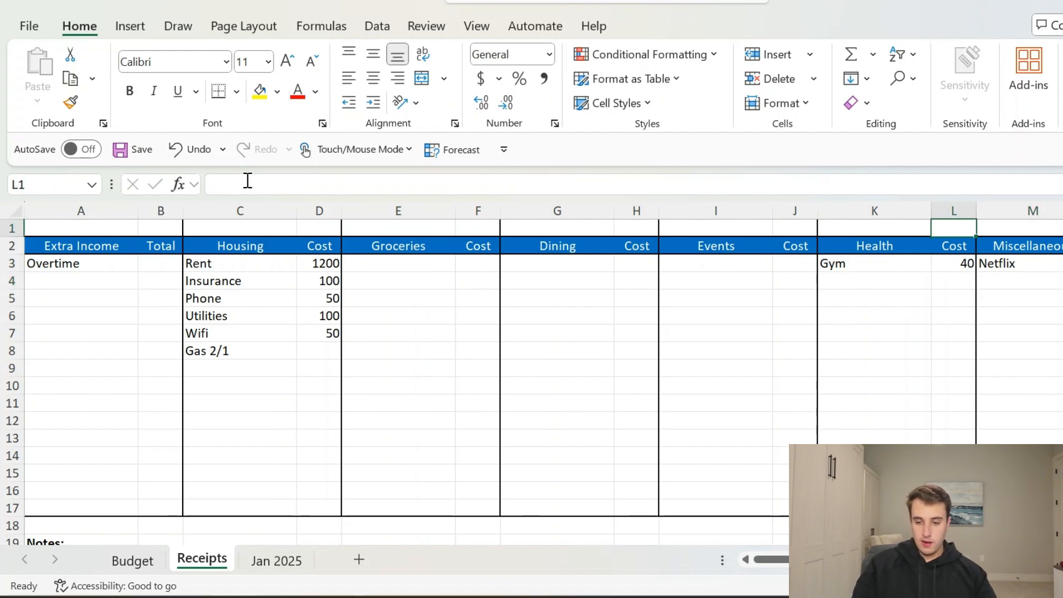
key(ctrl+Left)
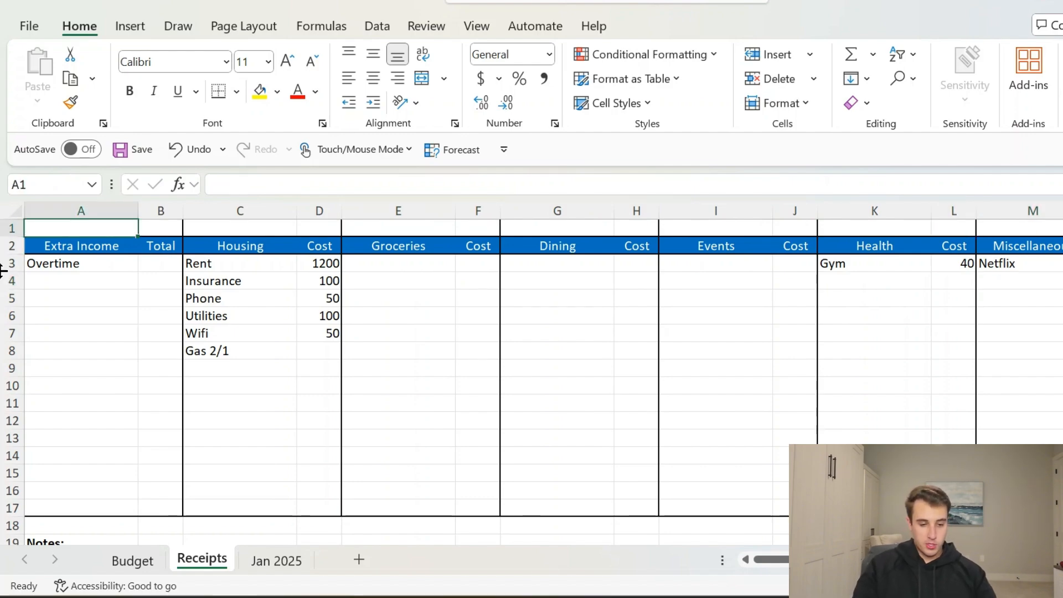
Review the actual Monthly Expenses on the Budget sheet and compare with the remaining entries on the Receipts sheet.
click(135, 562)
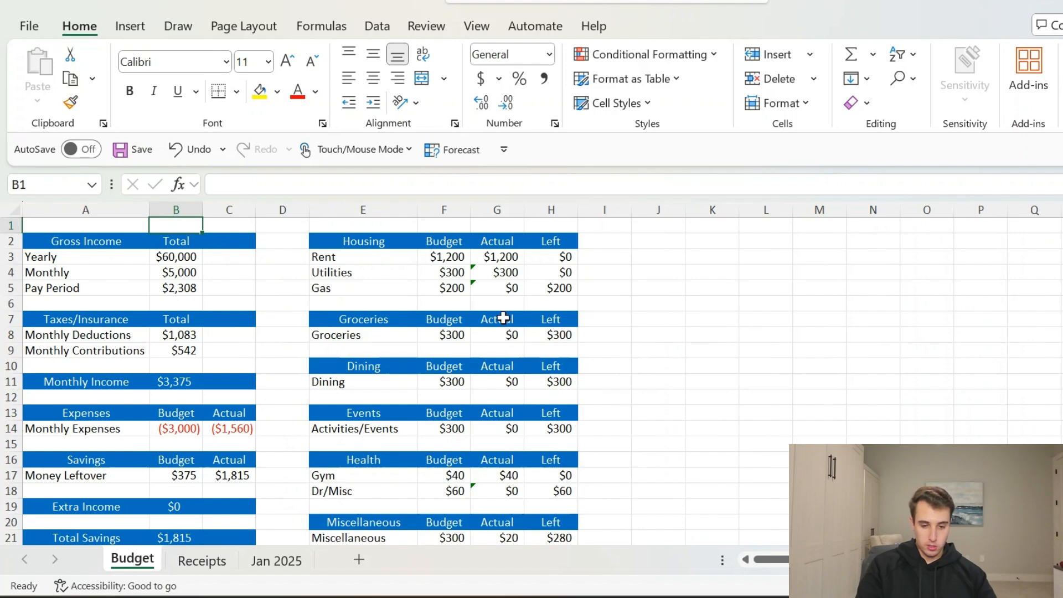
click(259, 415)
key(Up)
key(Down)
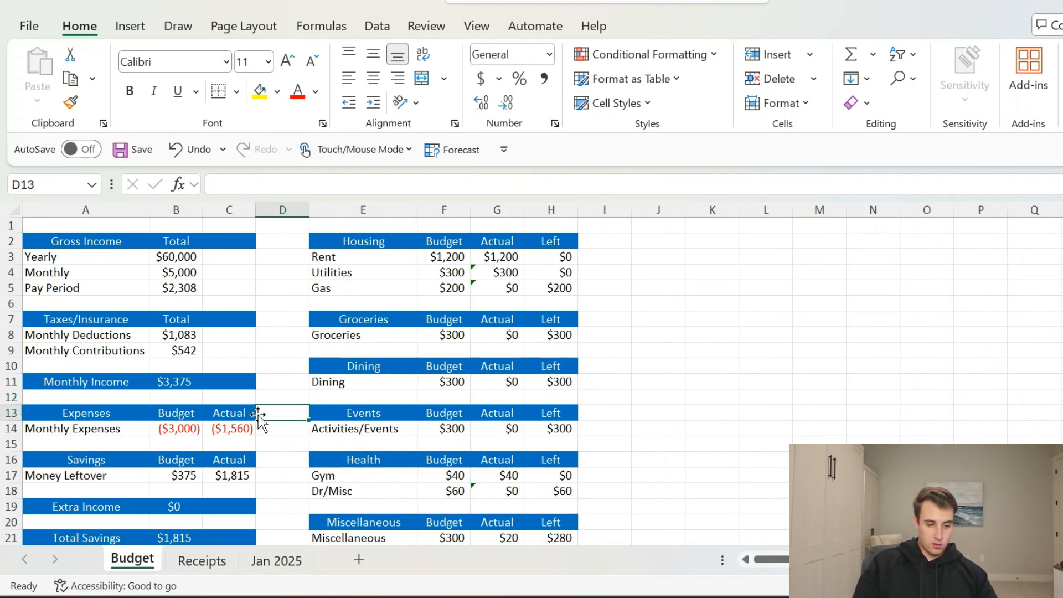
key(Up)
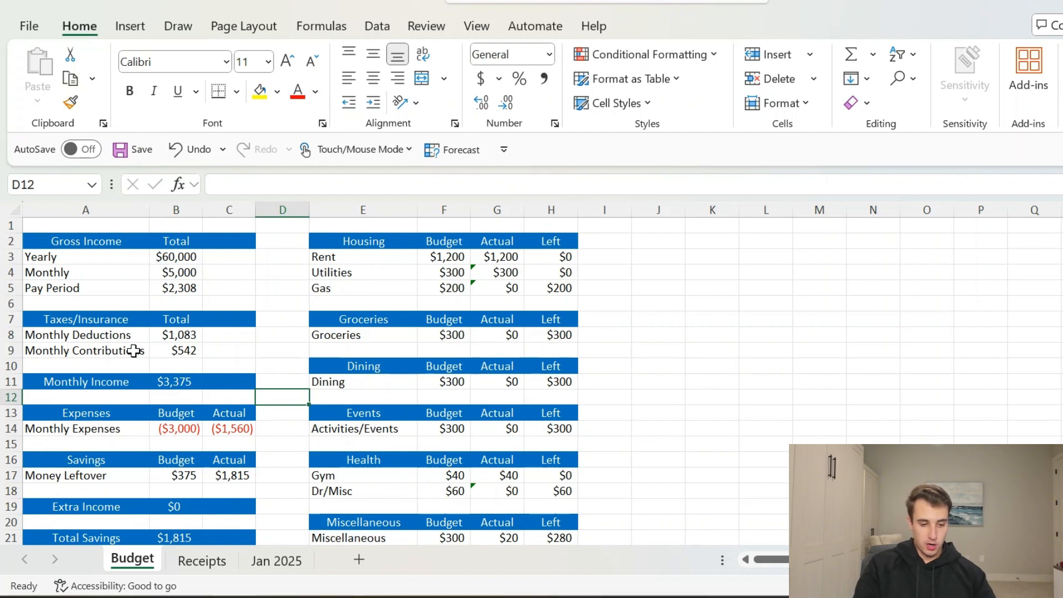
click(129, 432)
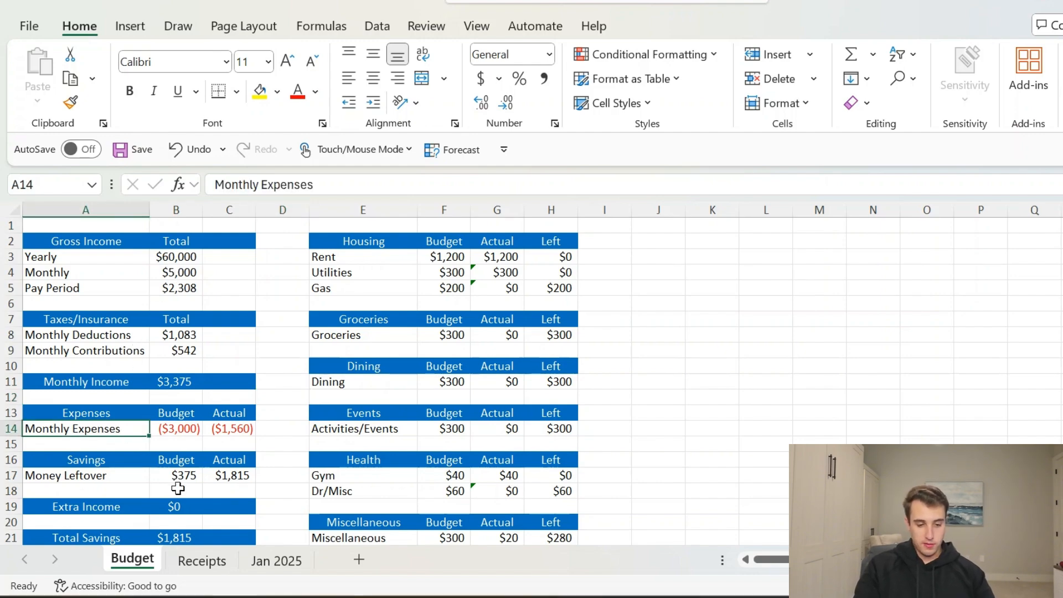
key(Right)
key(Right)
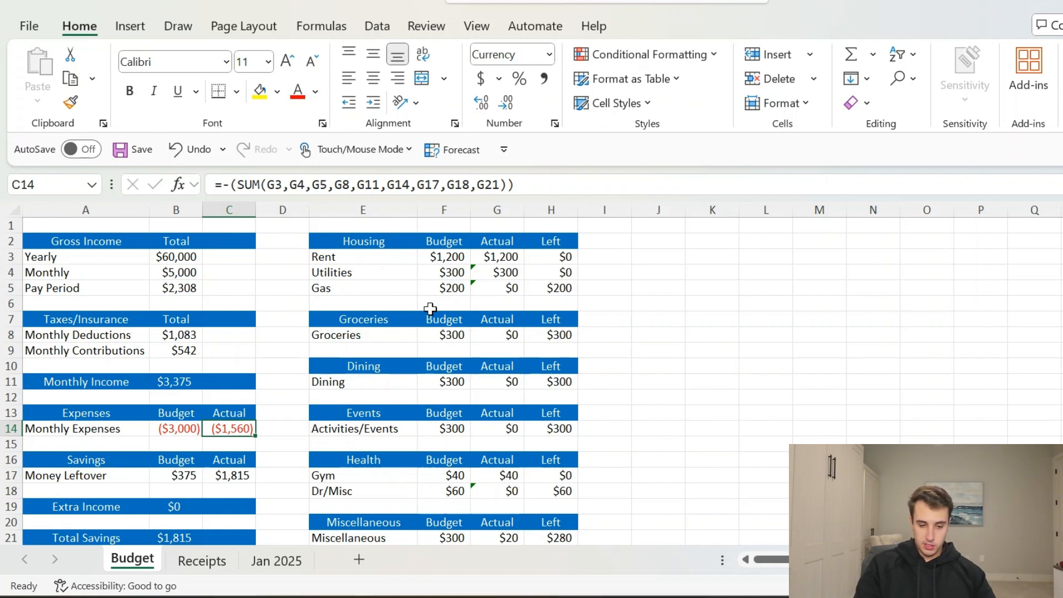
click(281, 417)
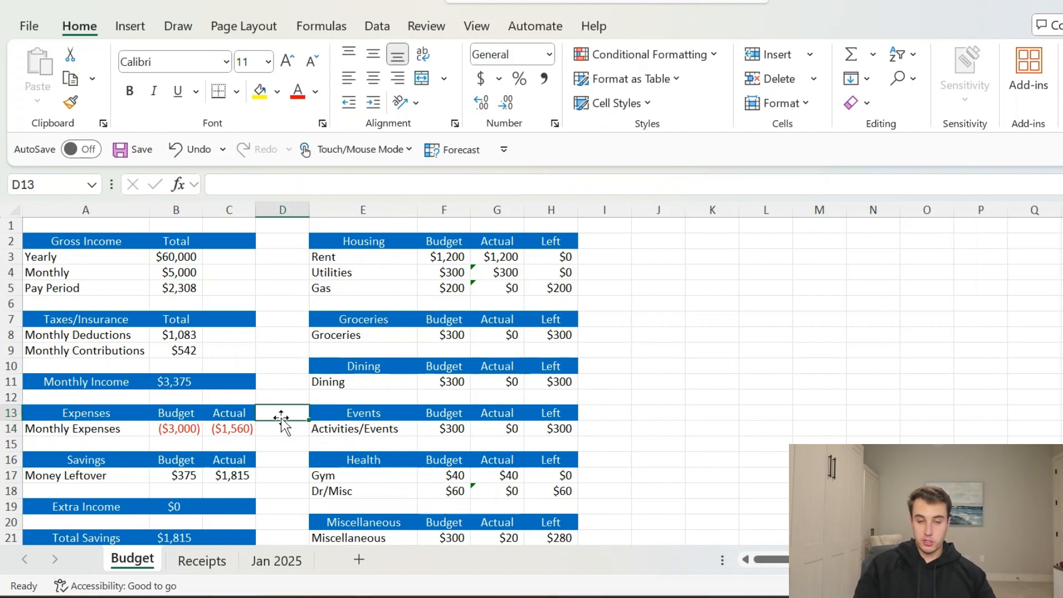
key(Down)
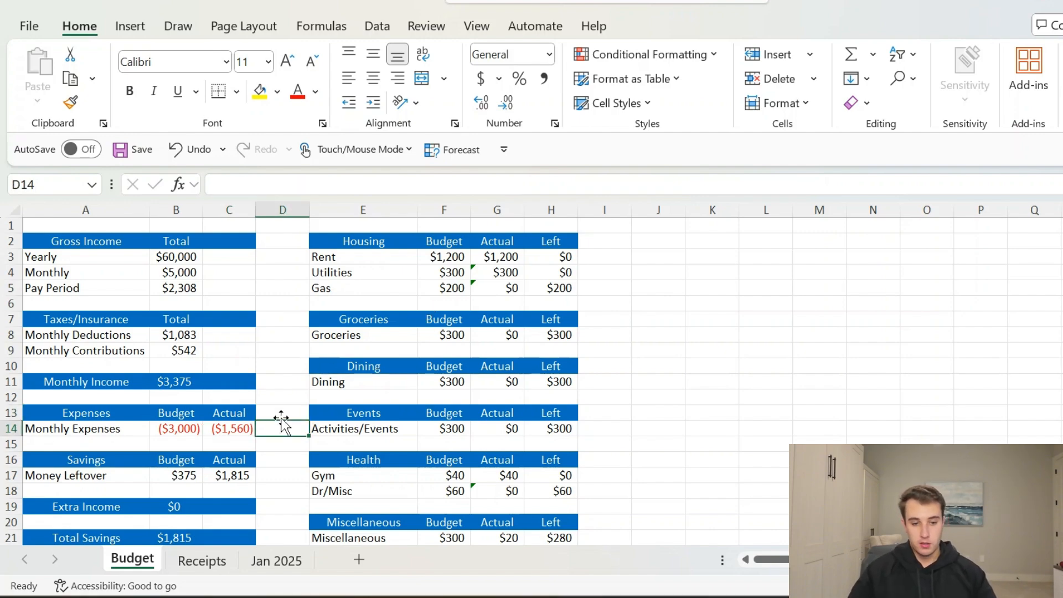
click(200, 561)
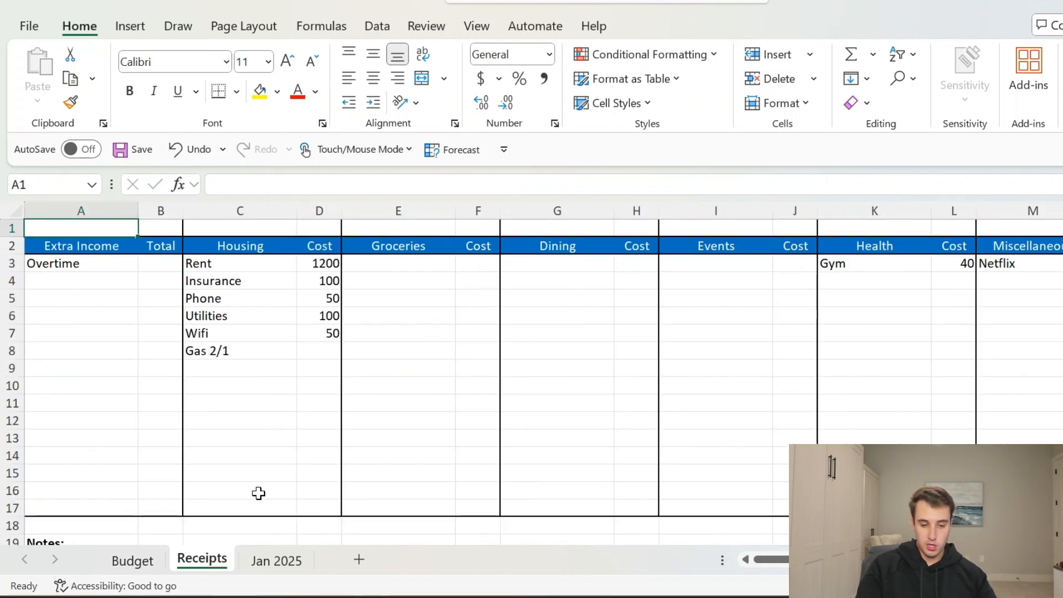
Create a copy of the Budget sheet at the end of the workbook and rename it Feb 2025.
click(150, 558)
right_click(141, 568)
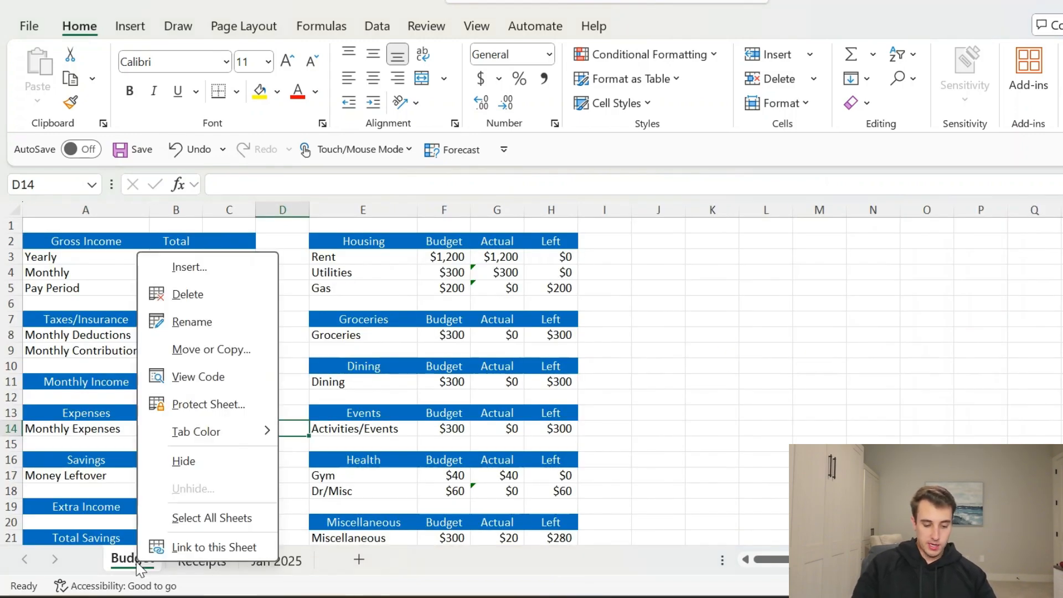
click(214, 349)
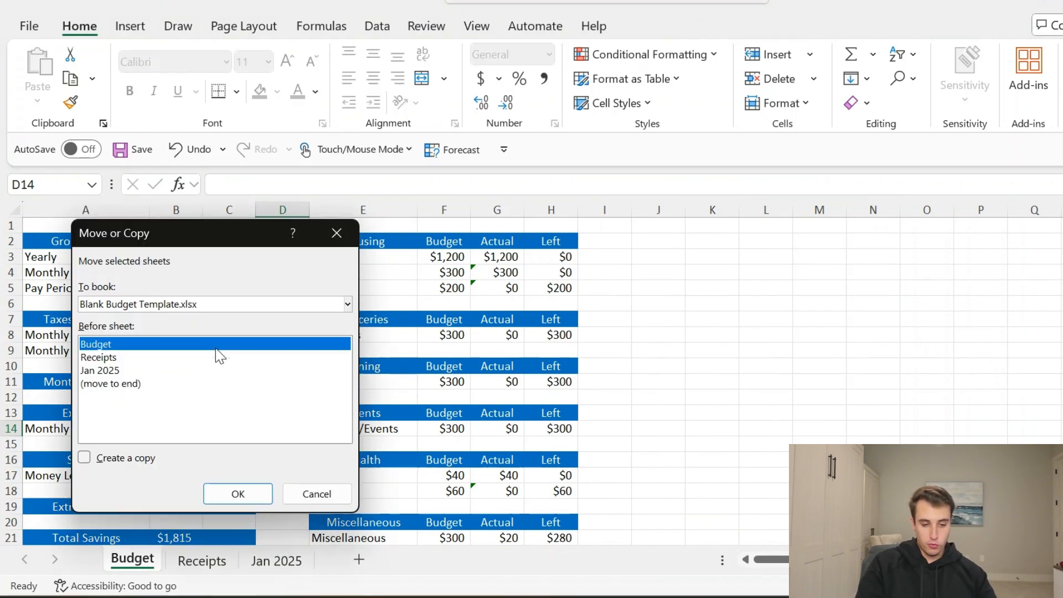
click(129, 385)
click(84, 458)
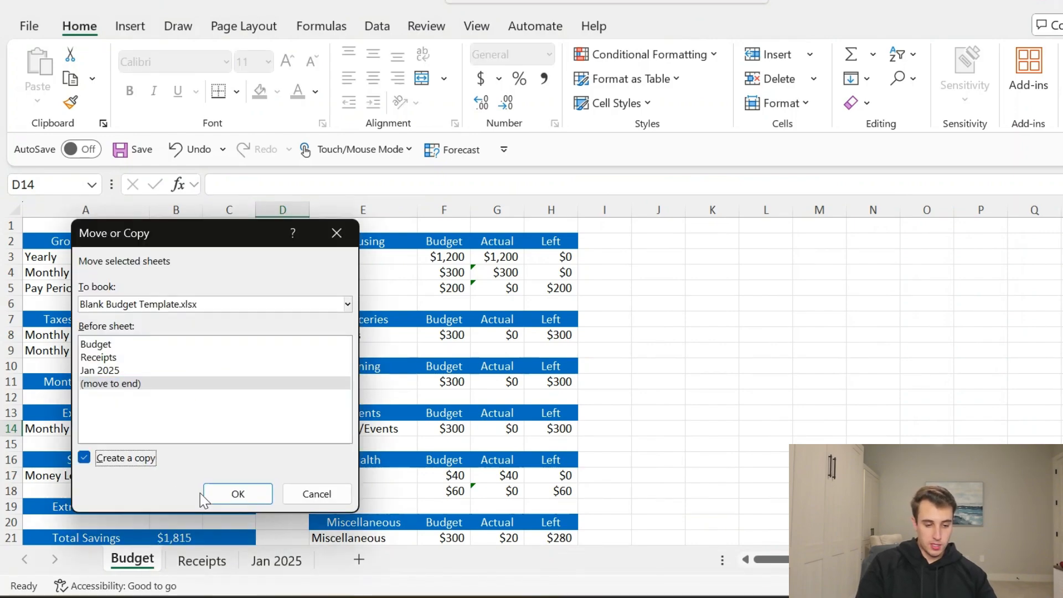
click(238, 493)
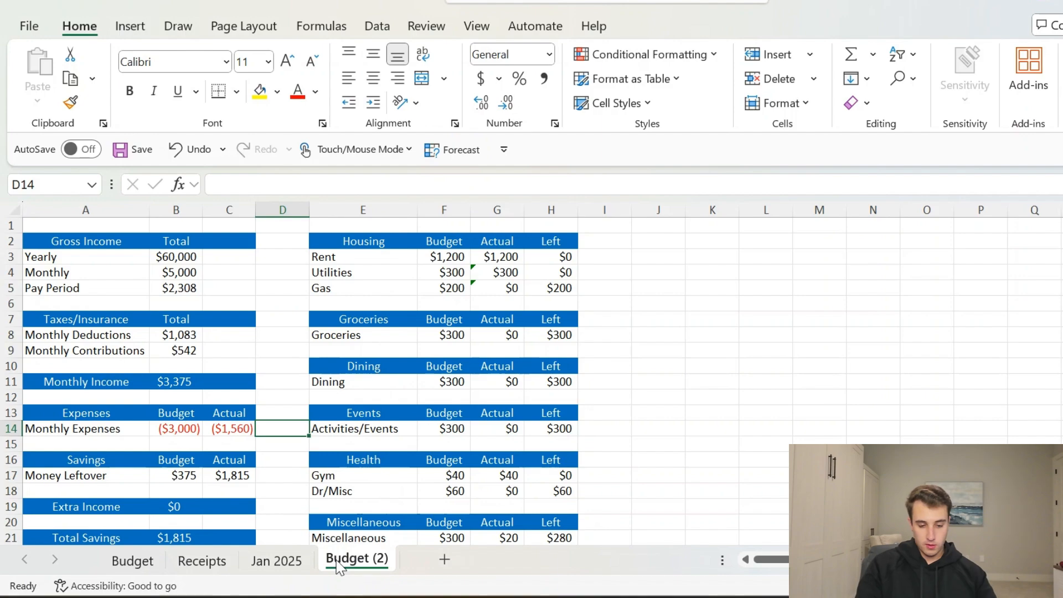
double_click(339, 568)
text(Feb 2025)
key(Return)
Replace the formulas in columns A to H of the Feb 2025 sheet with their values.
click(97, 217)
drag(97, 216, 556, 205)
key(ctrl+c)
click(37, 100)
click(36, 237)
click(585, 320)
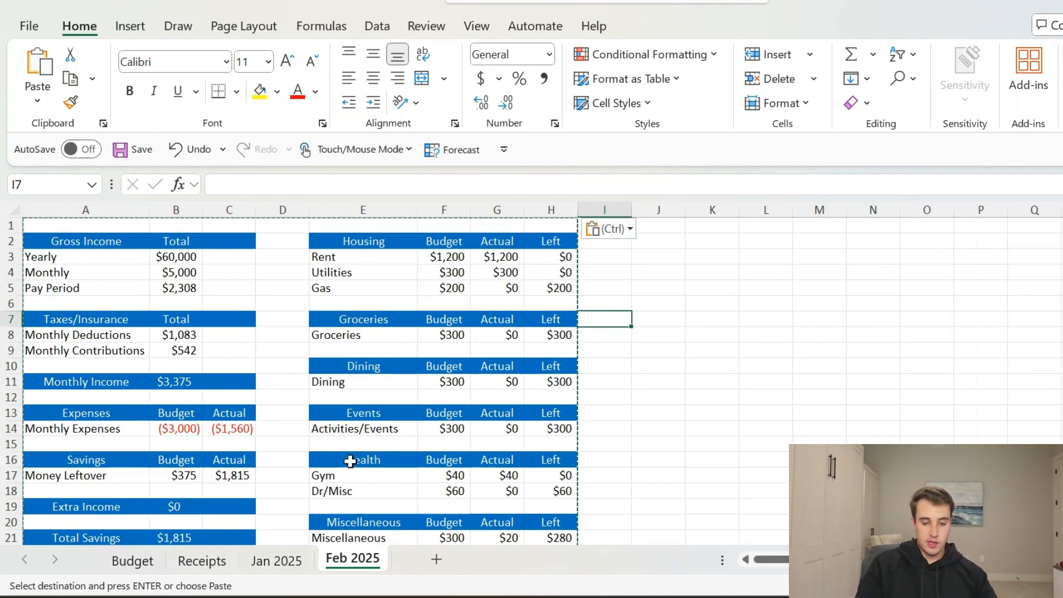
Examine the archived grocery receipts and their costs on the Jan 2025 sheet.
click(273, 562)
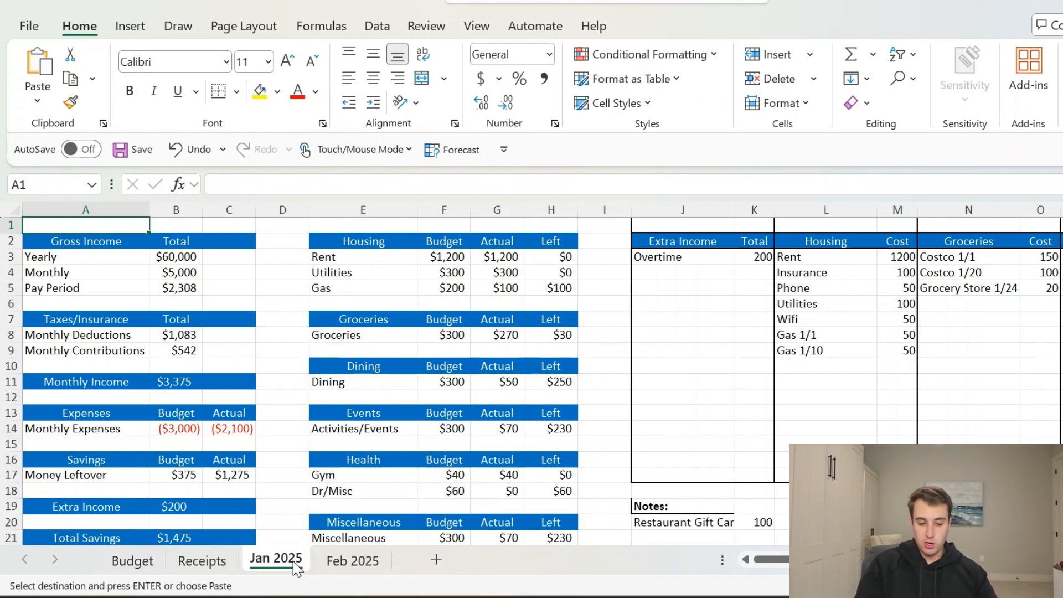
click(1006, 399)
key(Right)
key(Right)
key(Right)
key(Right)
key(Left)
key(Left)
key(Left)
key(Left)
key(Up)
key(Up)
key(Up)
key(Up)
key(Up)
key(Up)
key(Up)
key(Up)
key(Up)
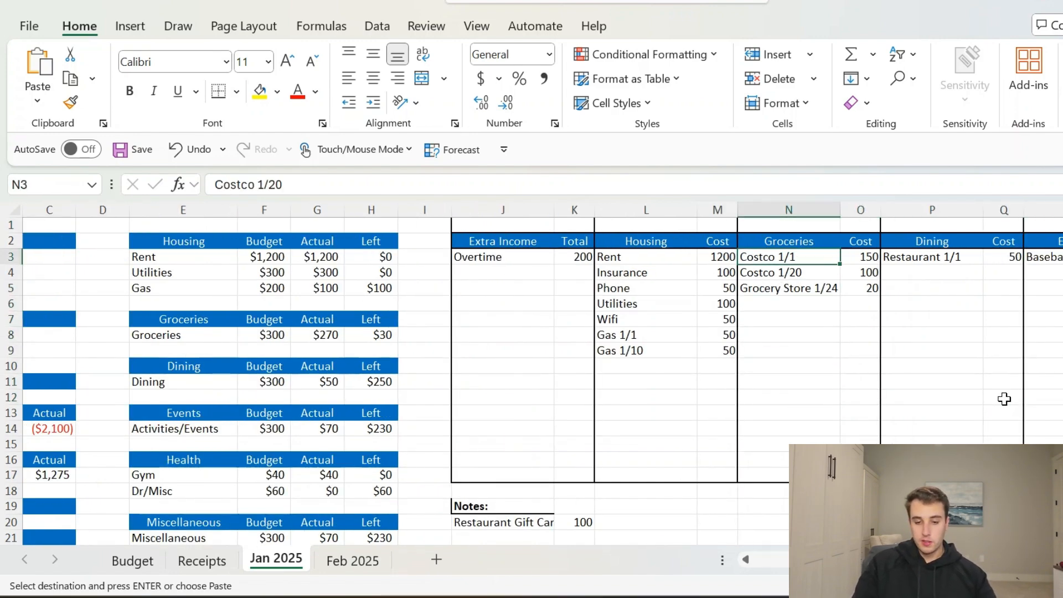
key(Right)
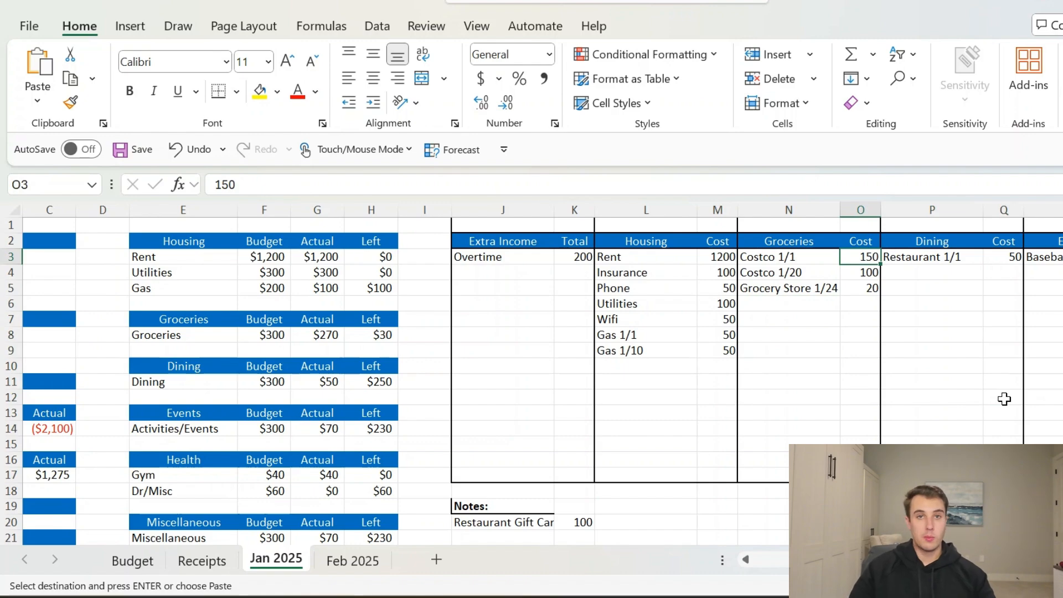
key(Down)
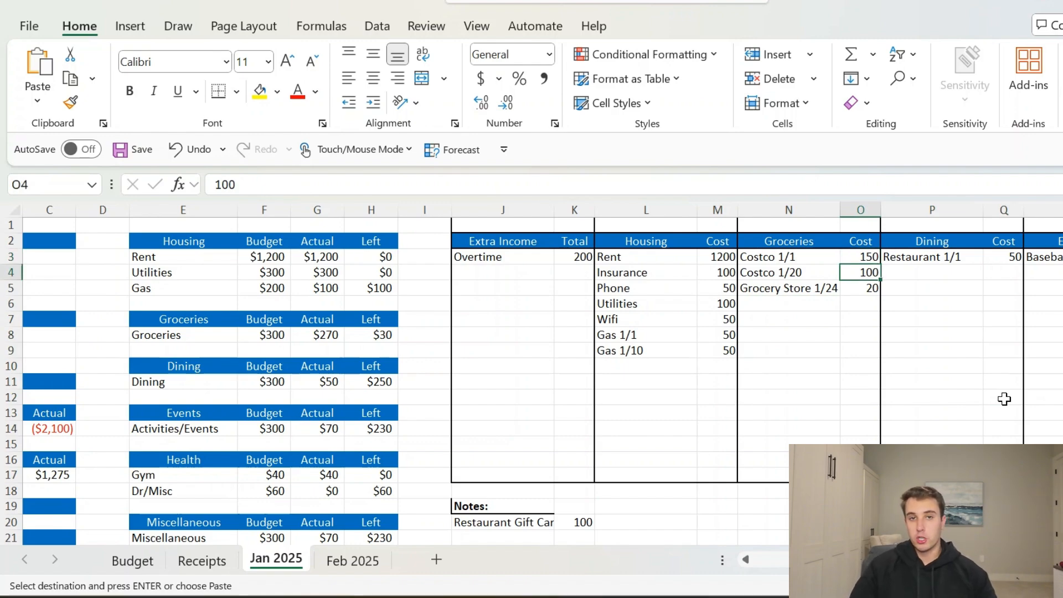
key(Up)
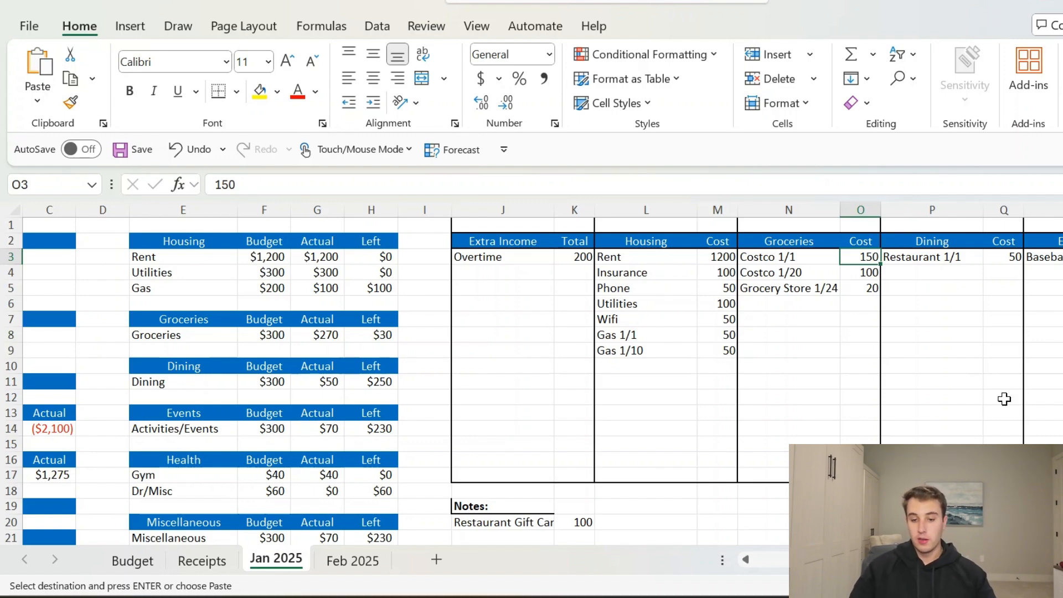
key(Down)
key(Up)
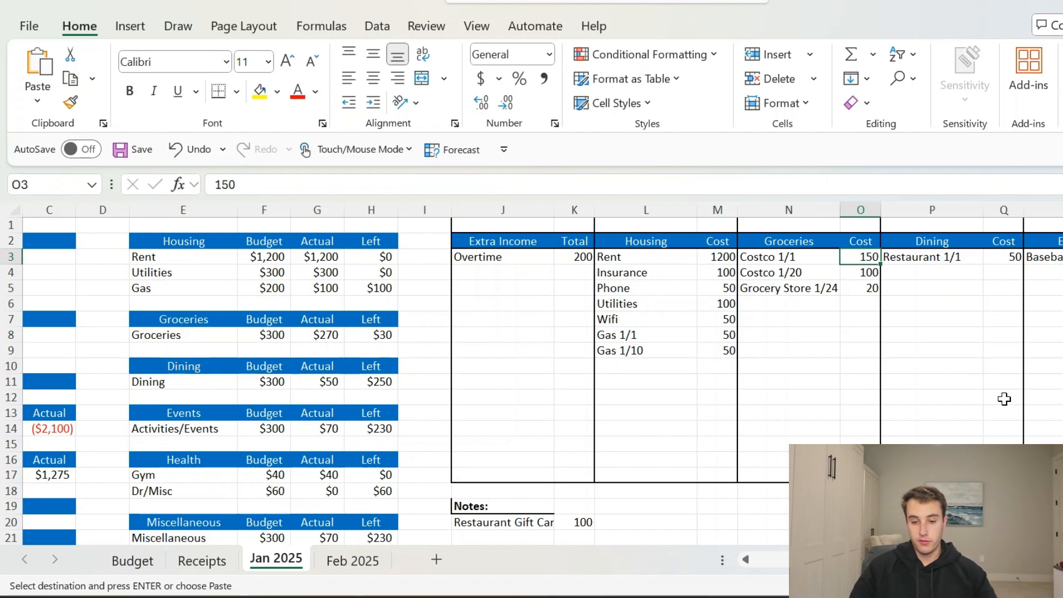
key(Down)
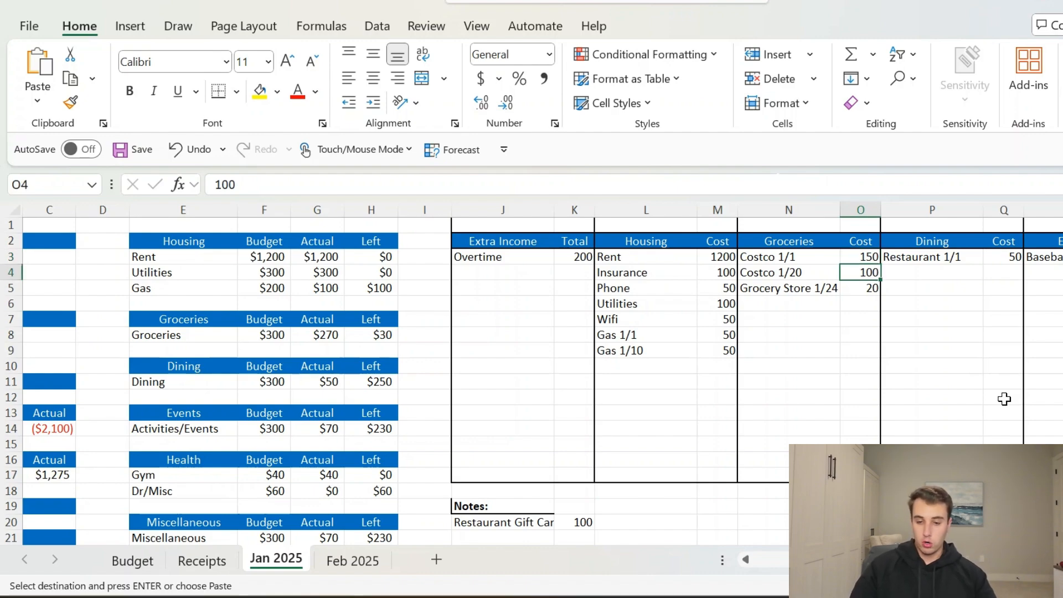
Check the Dining receipt and its cost in the Jan 2025 archive.
click(938, 240)
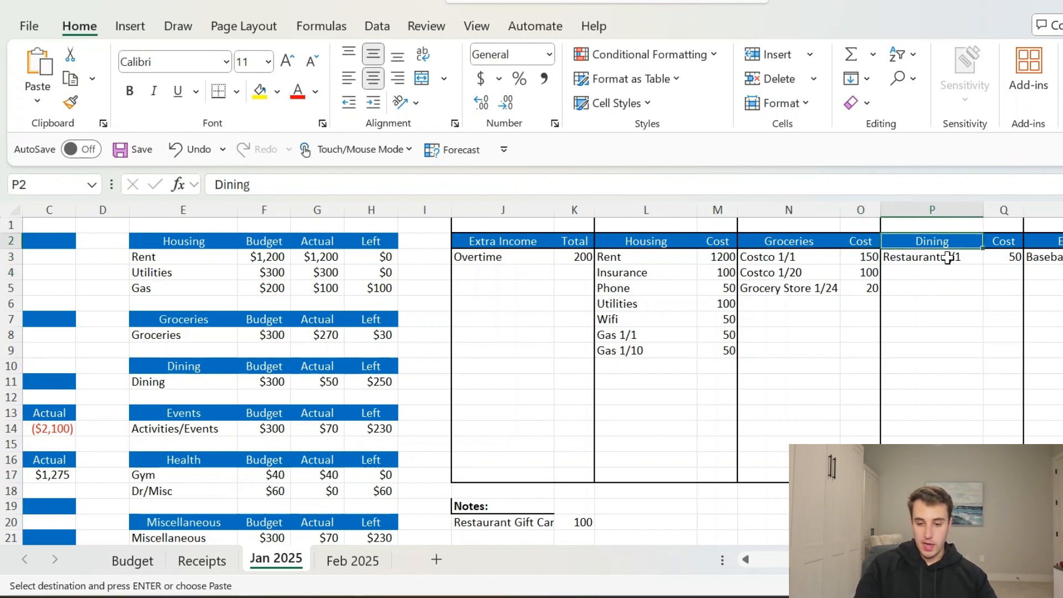
key(Down)
key(Right)
key(Up)
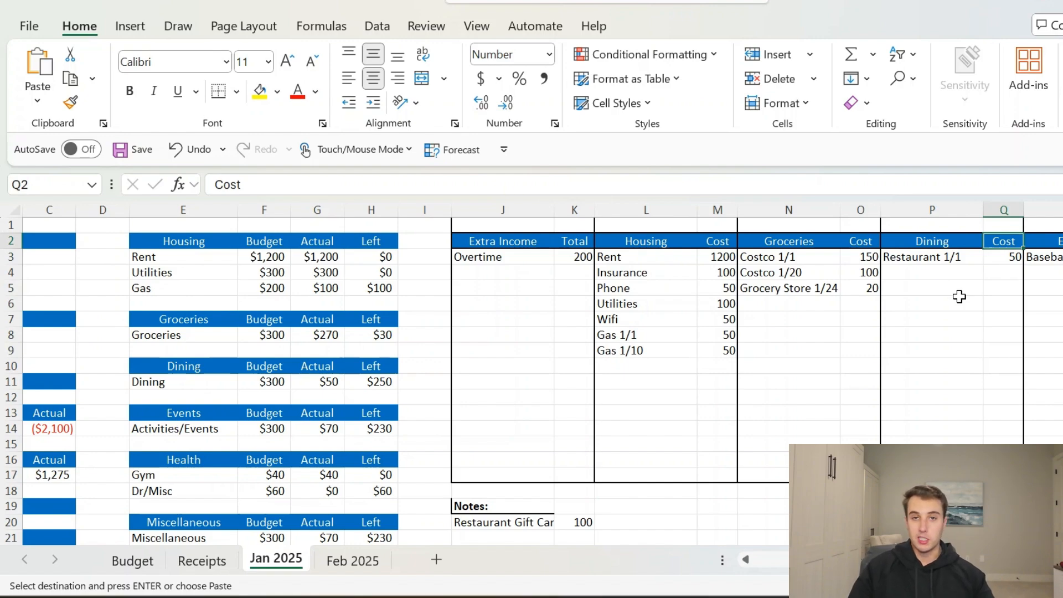
key(Up)
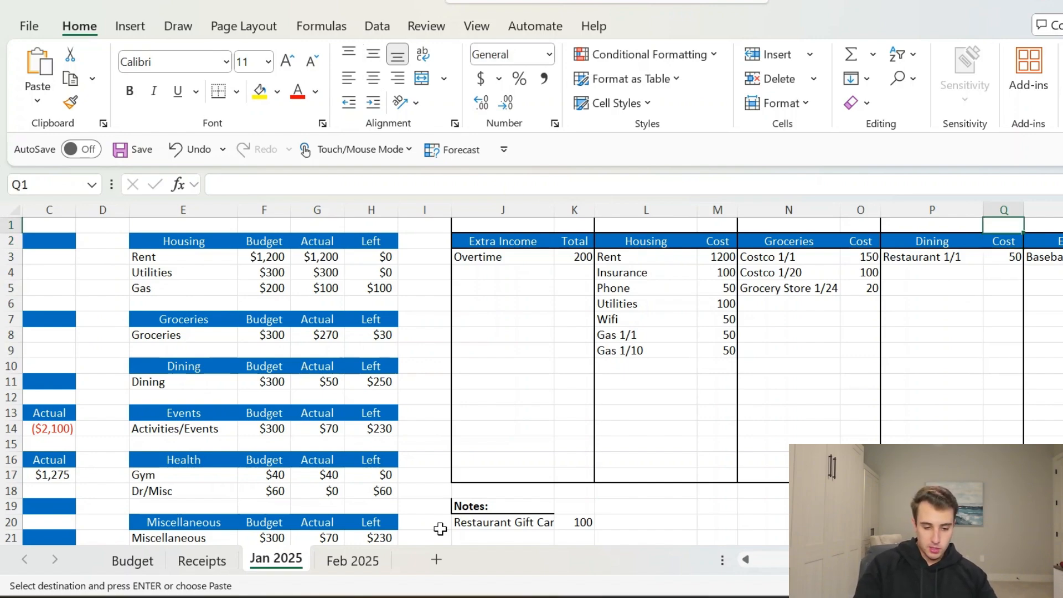
Add a new sheet after Jan 2025 and enter the label Dining in A1.
click(443, 565)
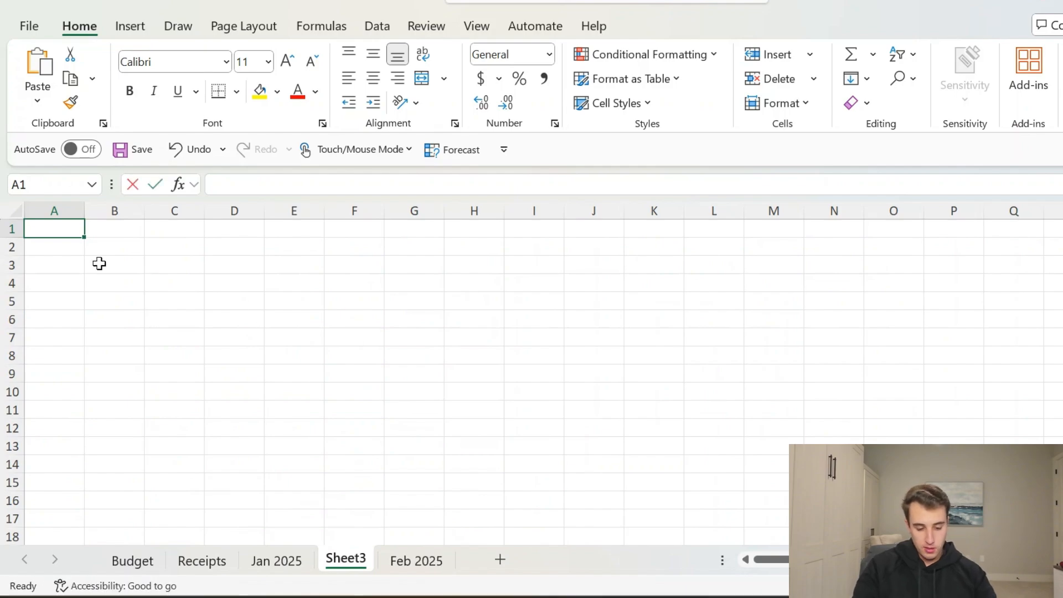
text(Dining)
key(Tab)
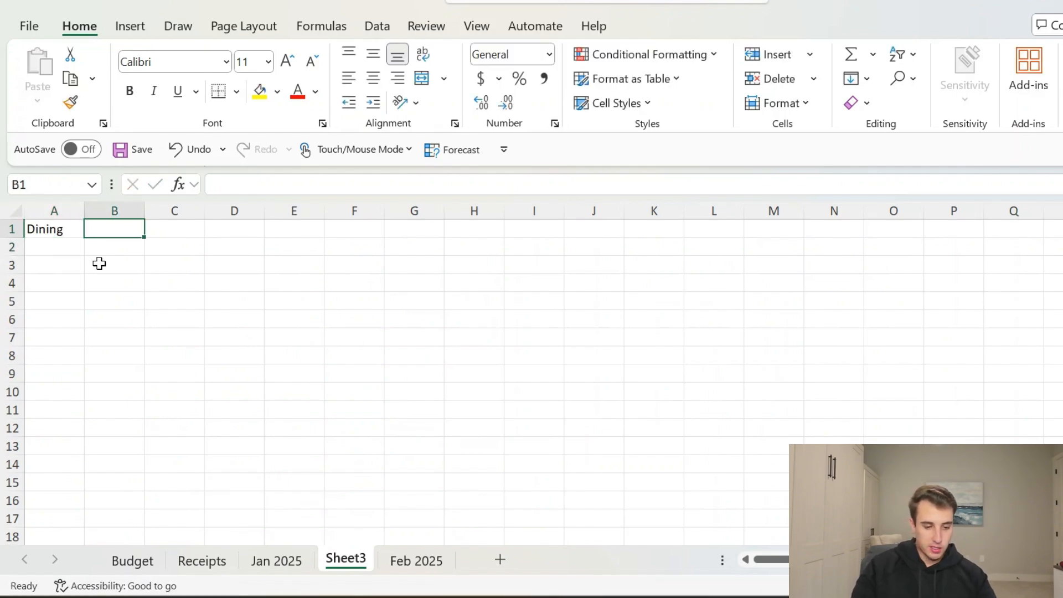
In B1, total the actual dining spending of both months with ='Jan 2025'!G11+'Feb 2025'!G11.
text(=)
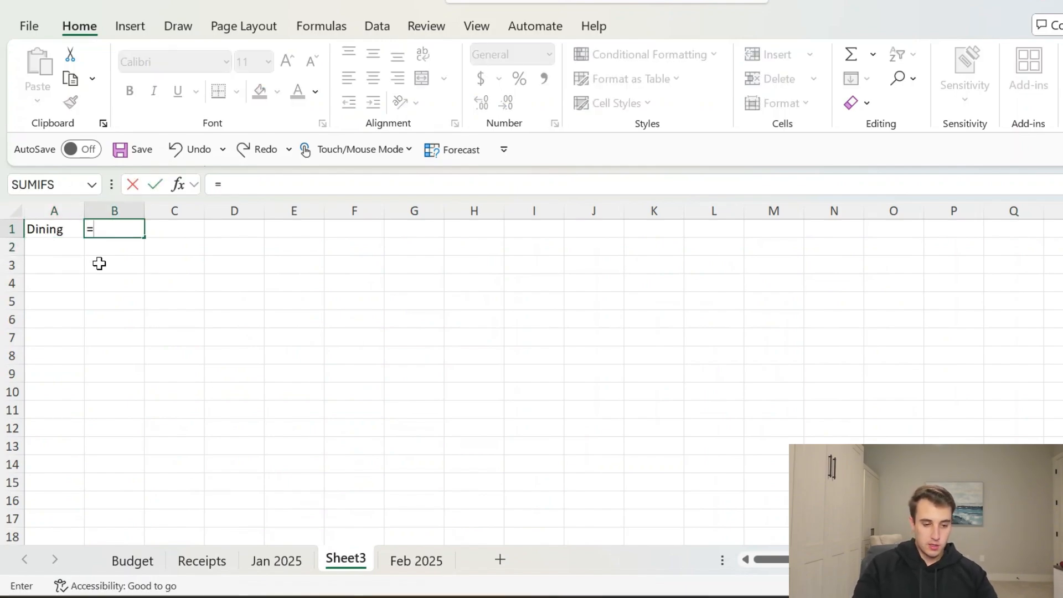
click(271, 560)
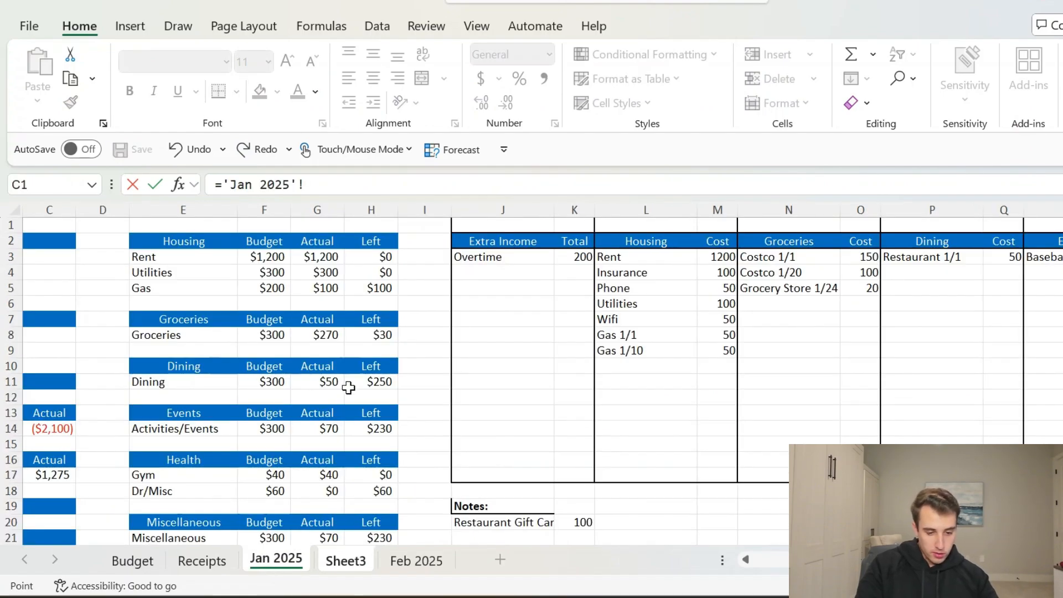
click(330, 382)
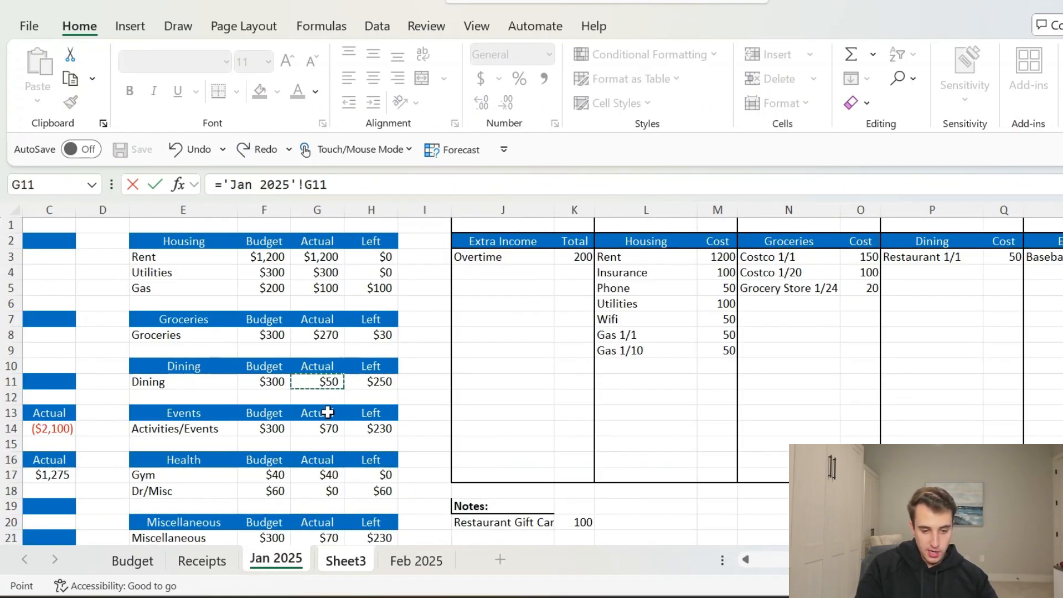
text(+)
click(417, 560)
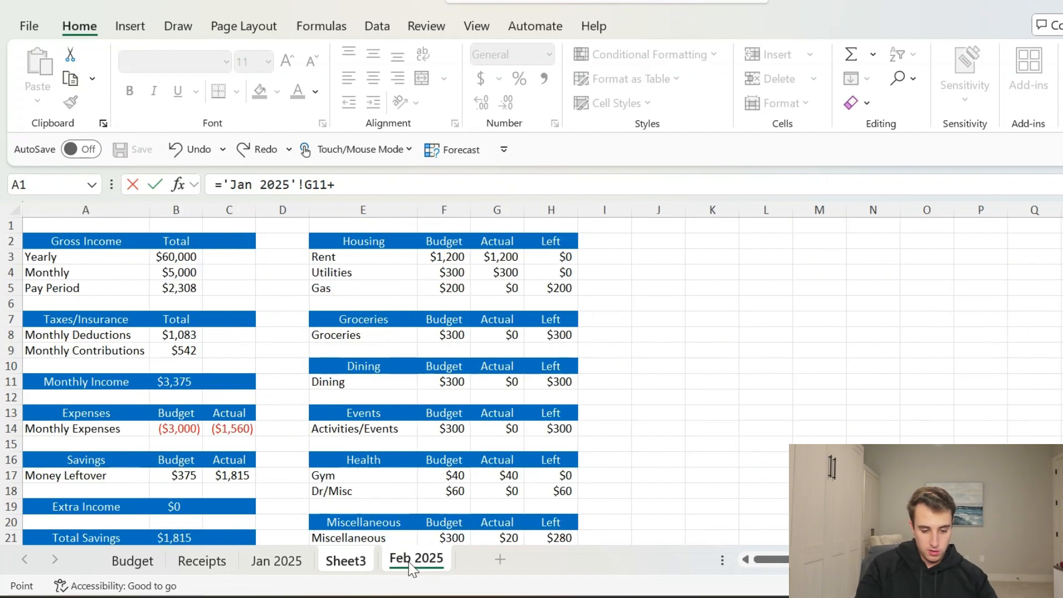
click(507, 383)
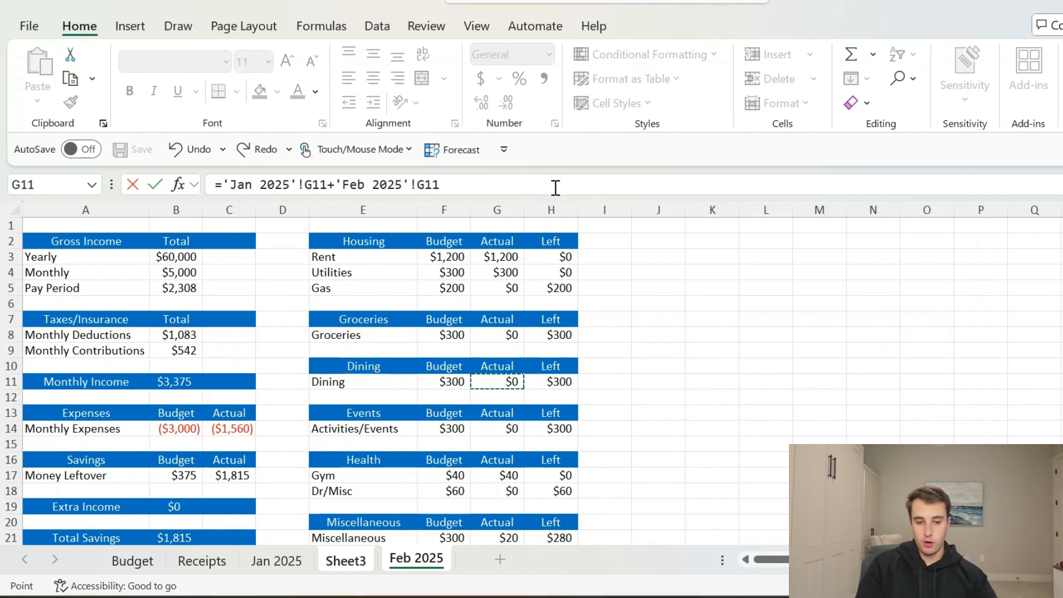
key(Return)
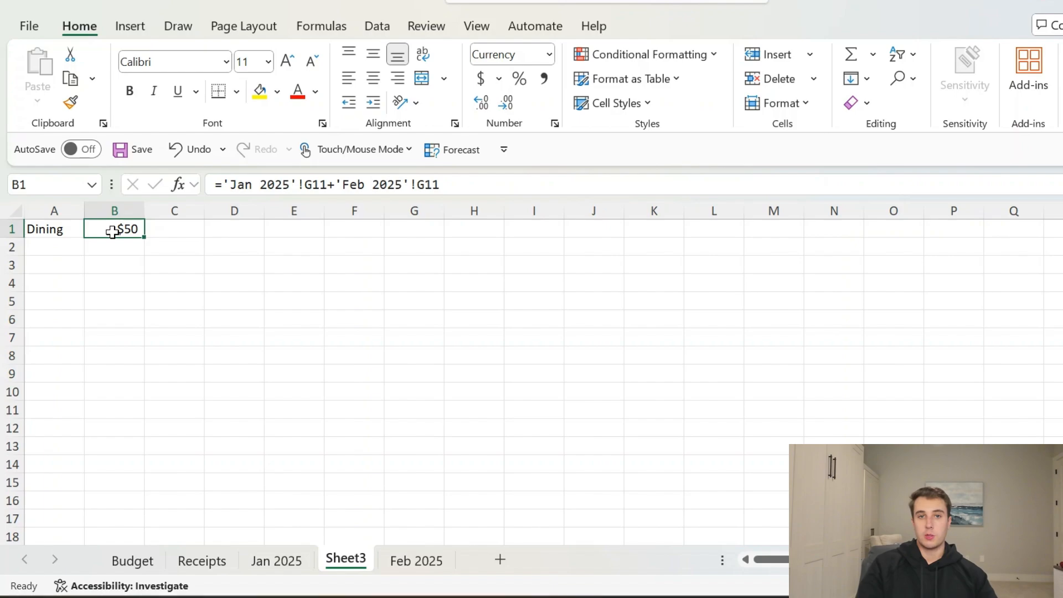
key(Return)
key(Left)
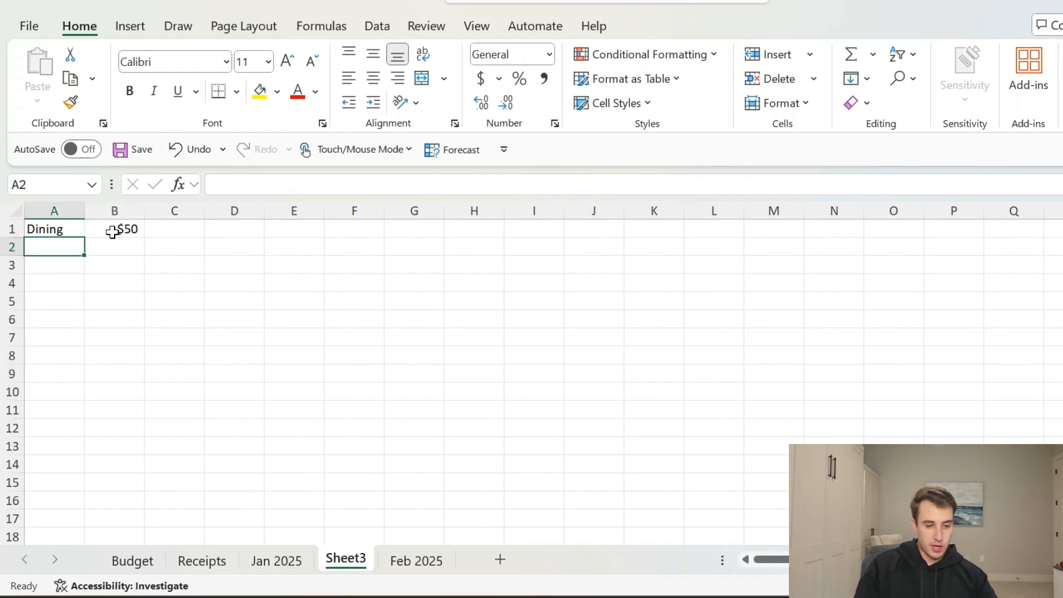
Go back to the Budget sheet and look over the monthly expenses and category budgets.
click(136, 559)
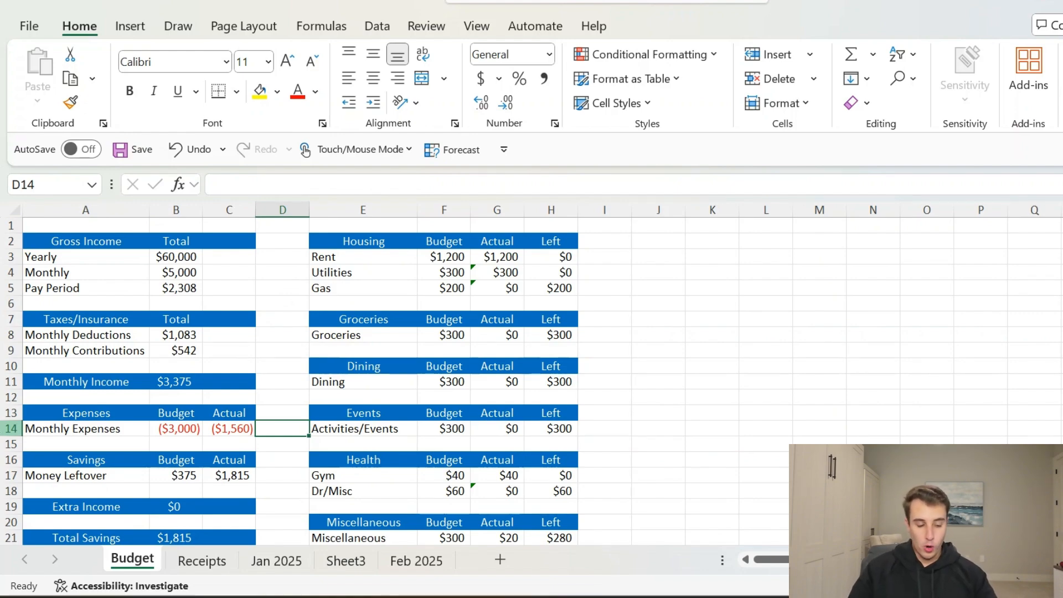
key(Up)
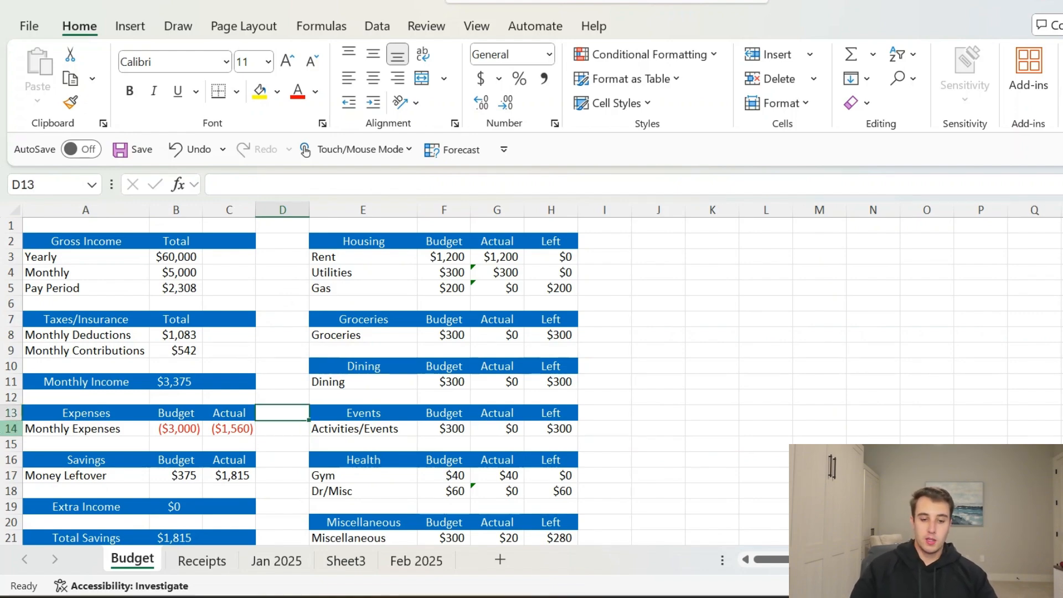
key(Down)
key(Down)
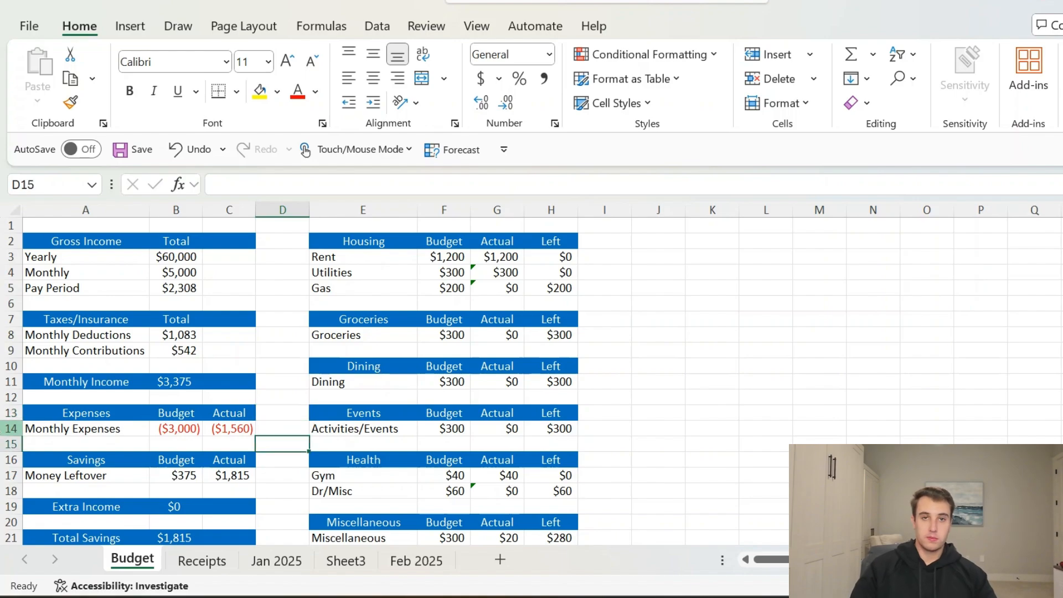